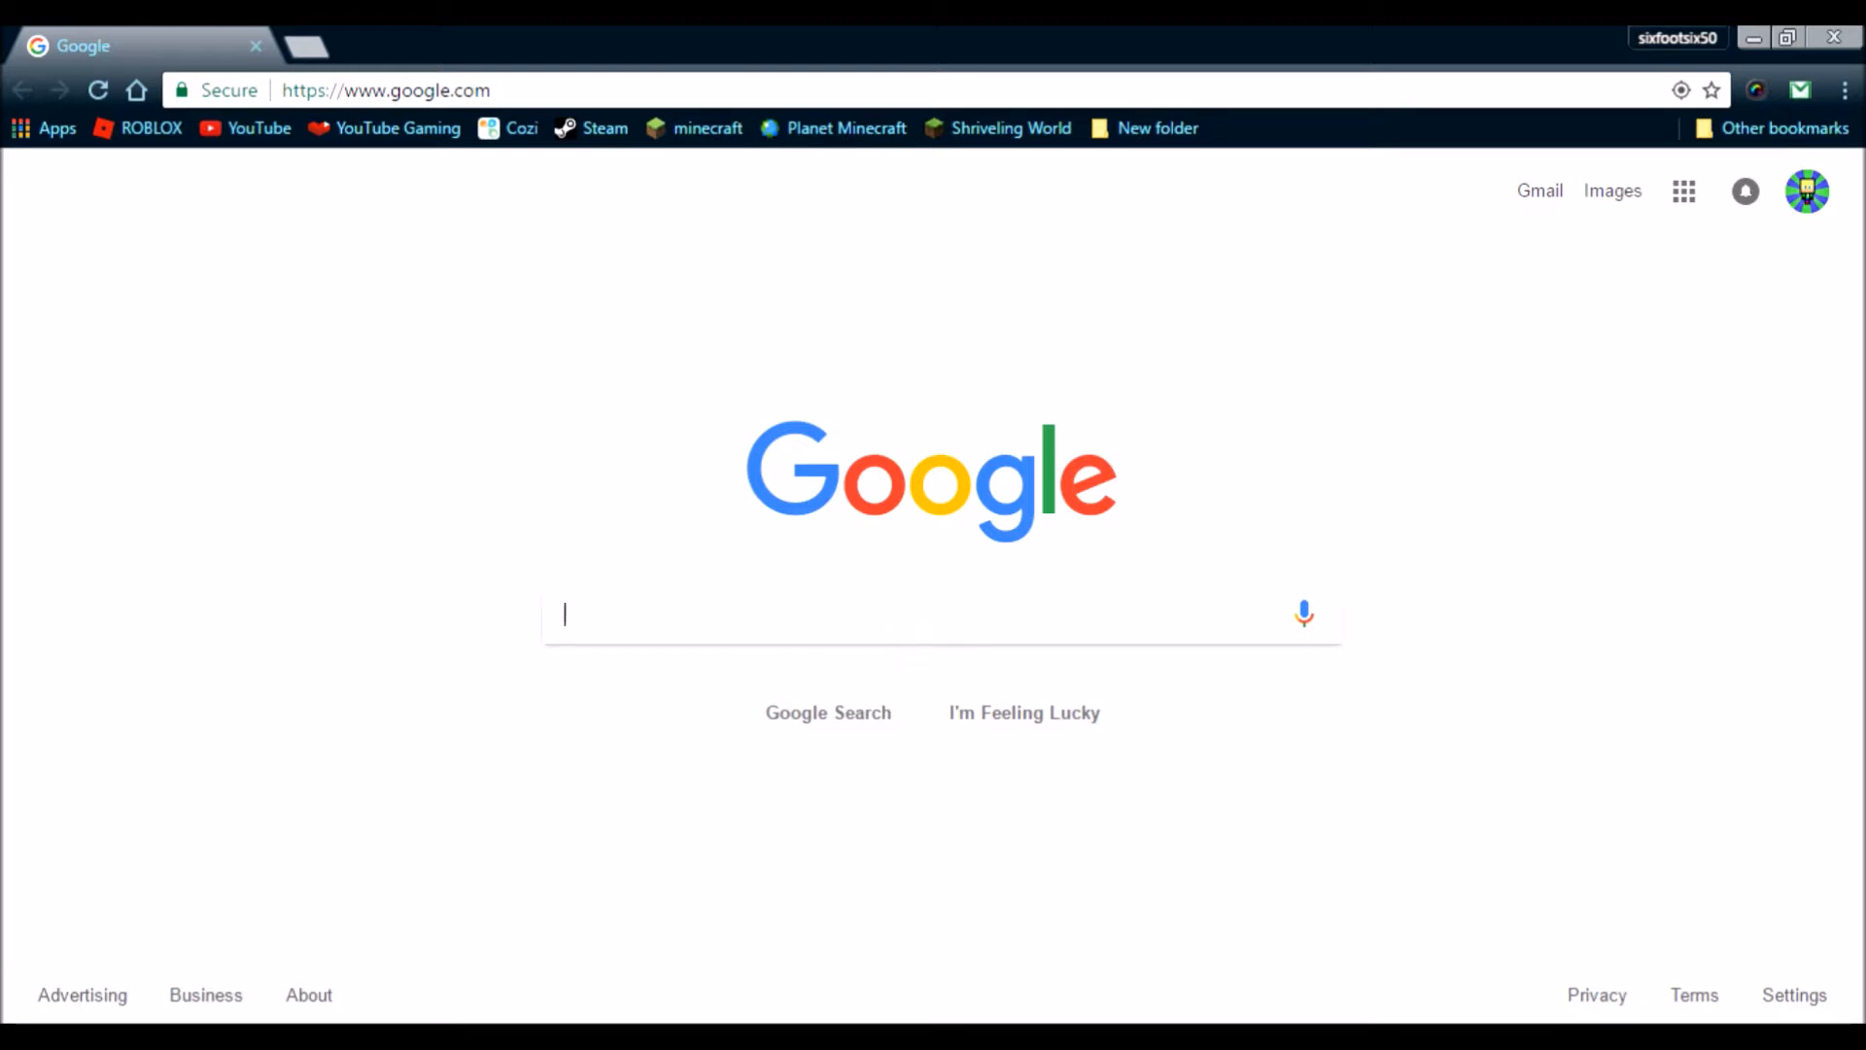
pyautogui.write('g')
# Search Google for 'forge' and open the Minecraft Forge site as the only tab.
pyautogui.press('BackSpace')
pyautogui.write('f')
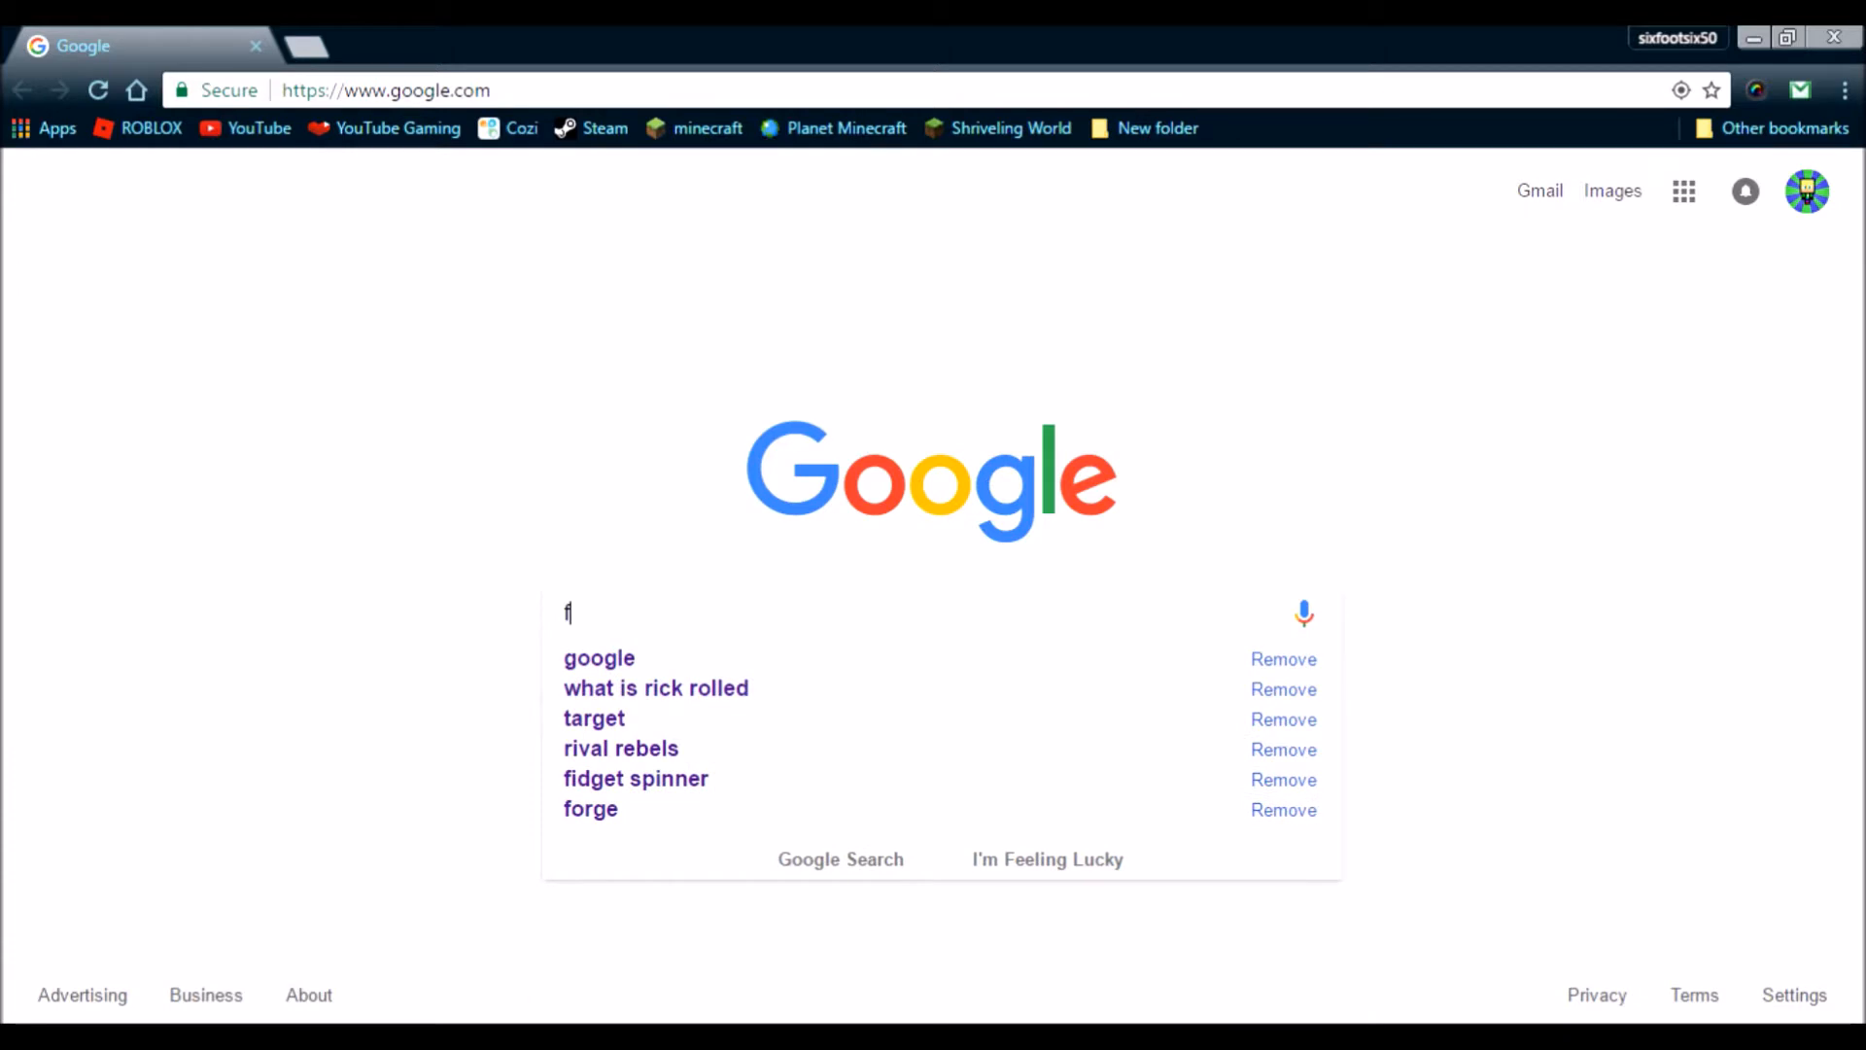
pyautogui.write('orge')
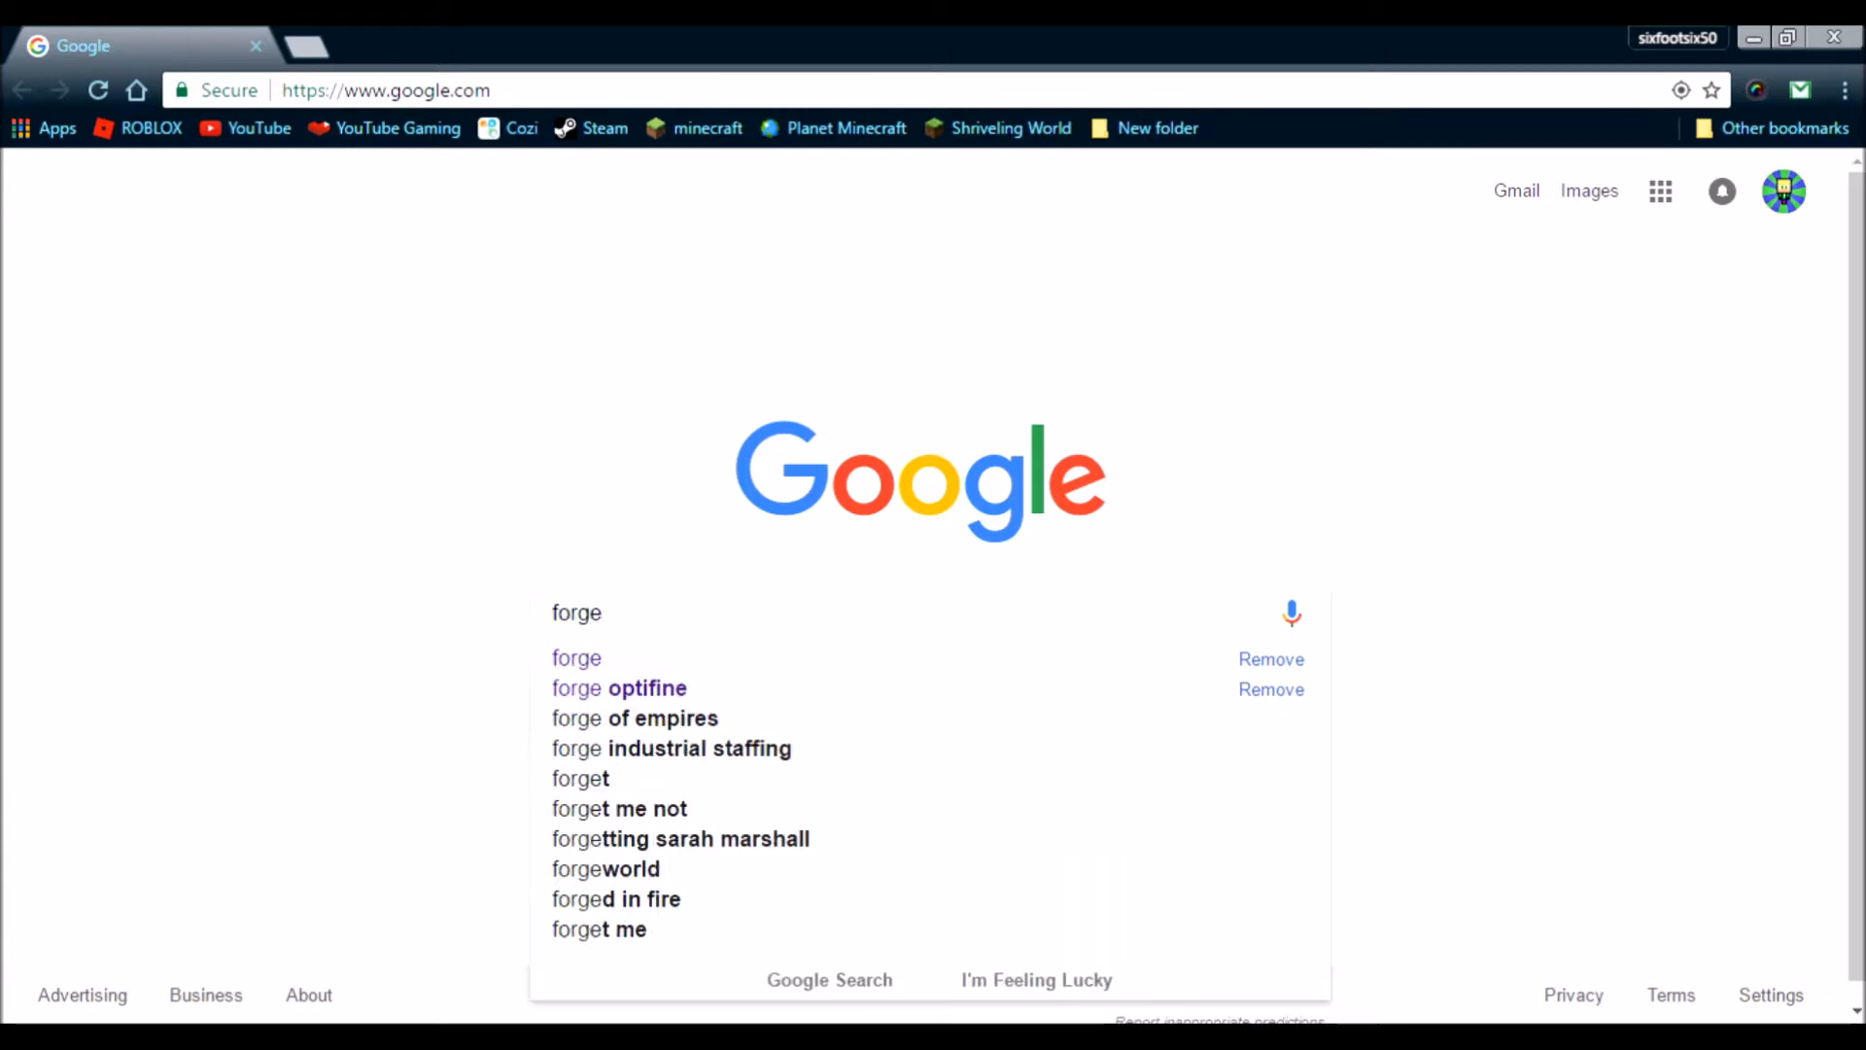
pyautogui.press('Return')
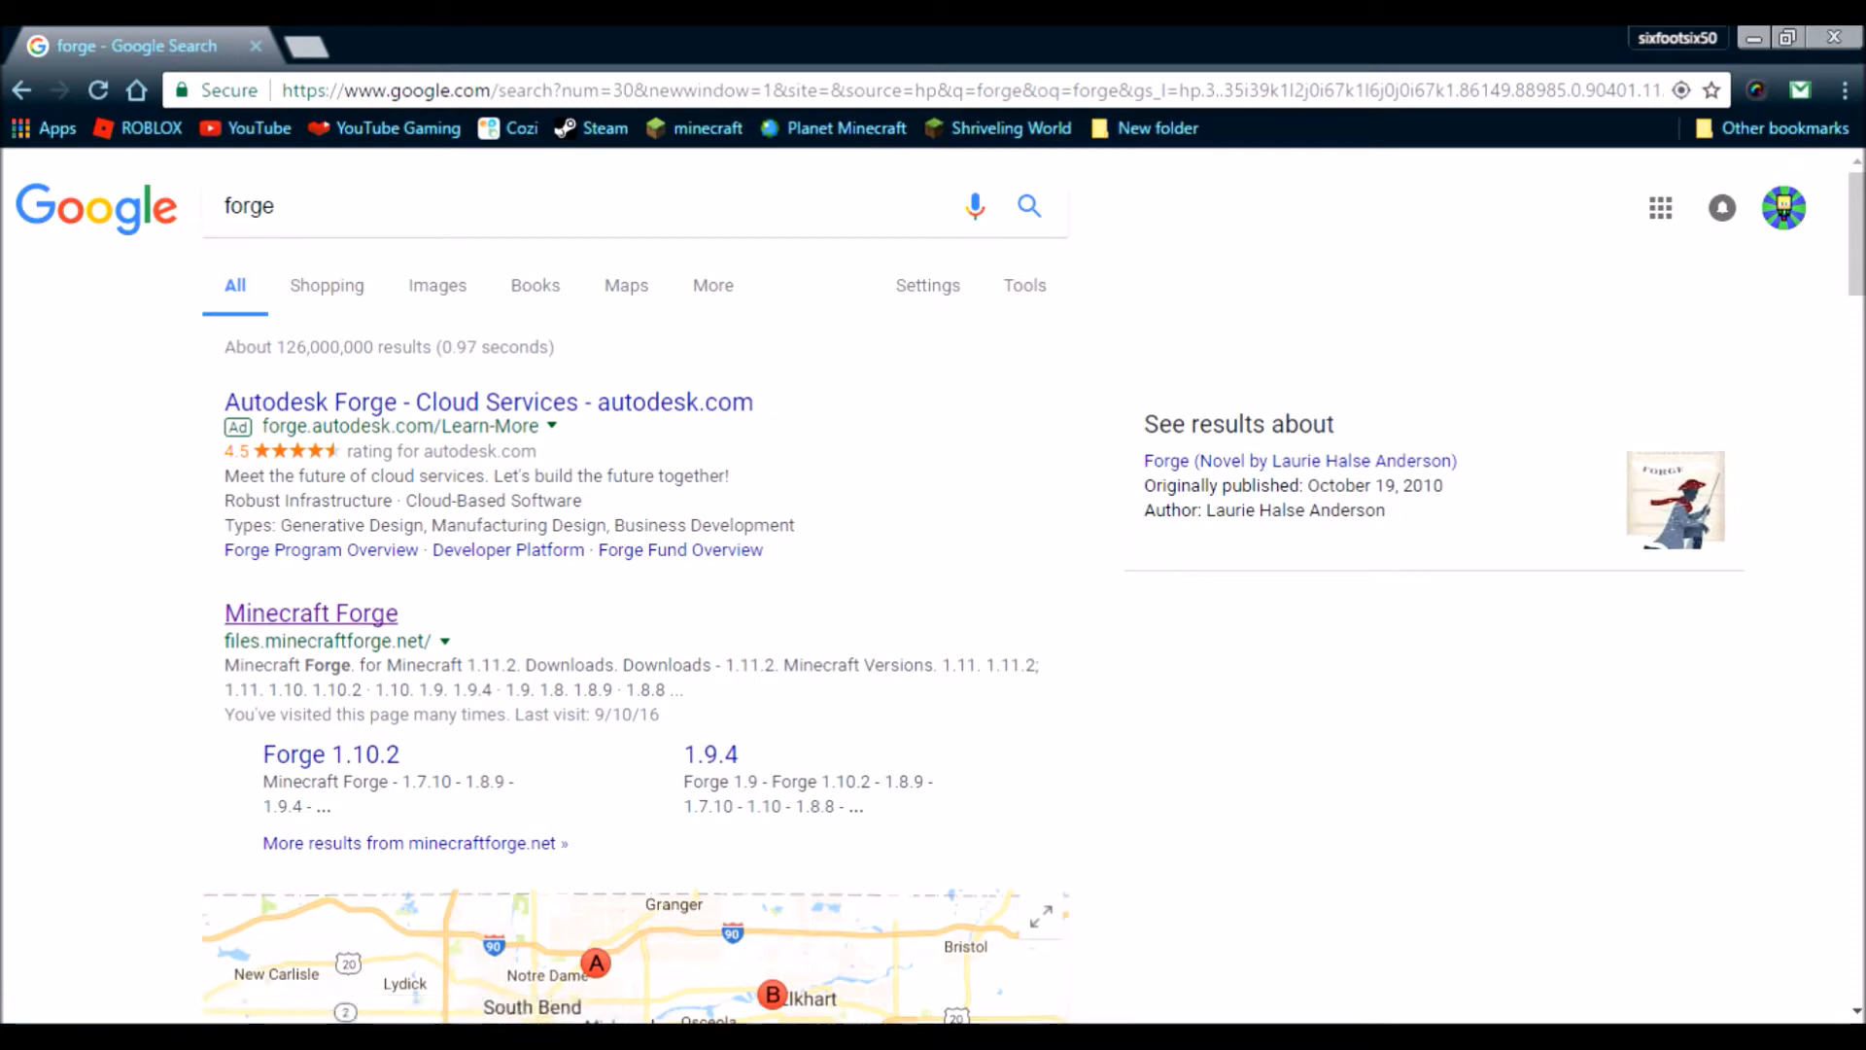
pyautogui.click(311, 613)
pyautogui.click(132, 44)
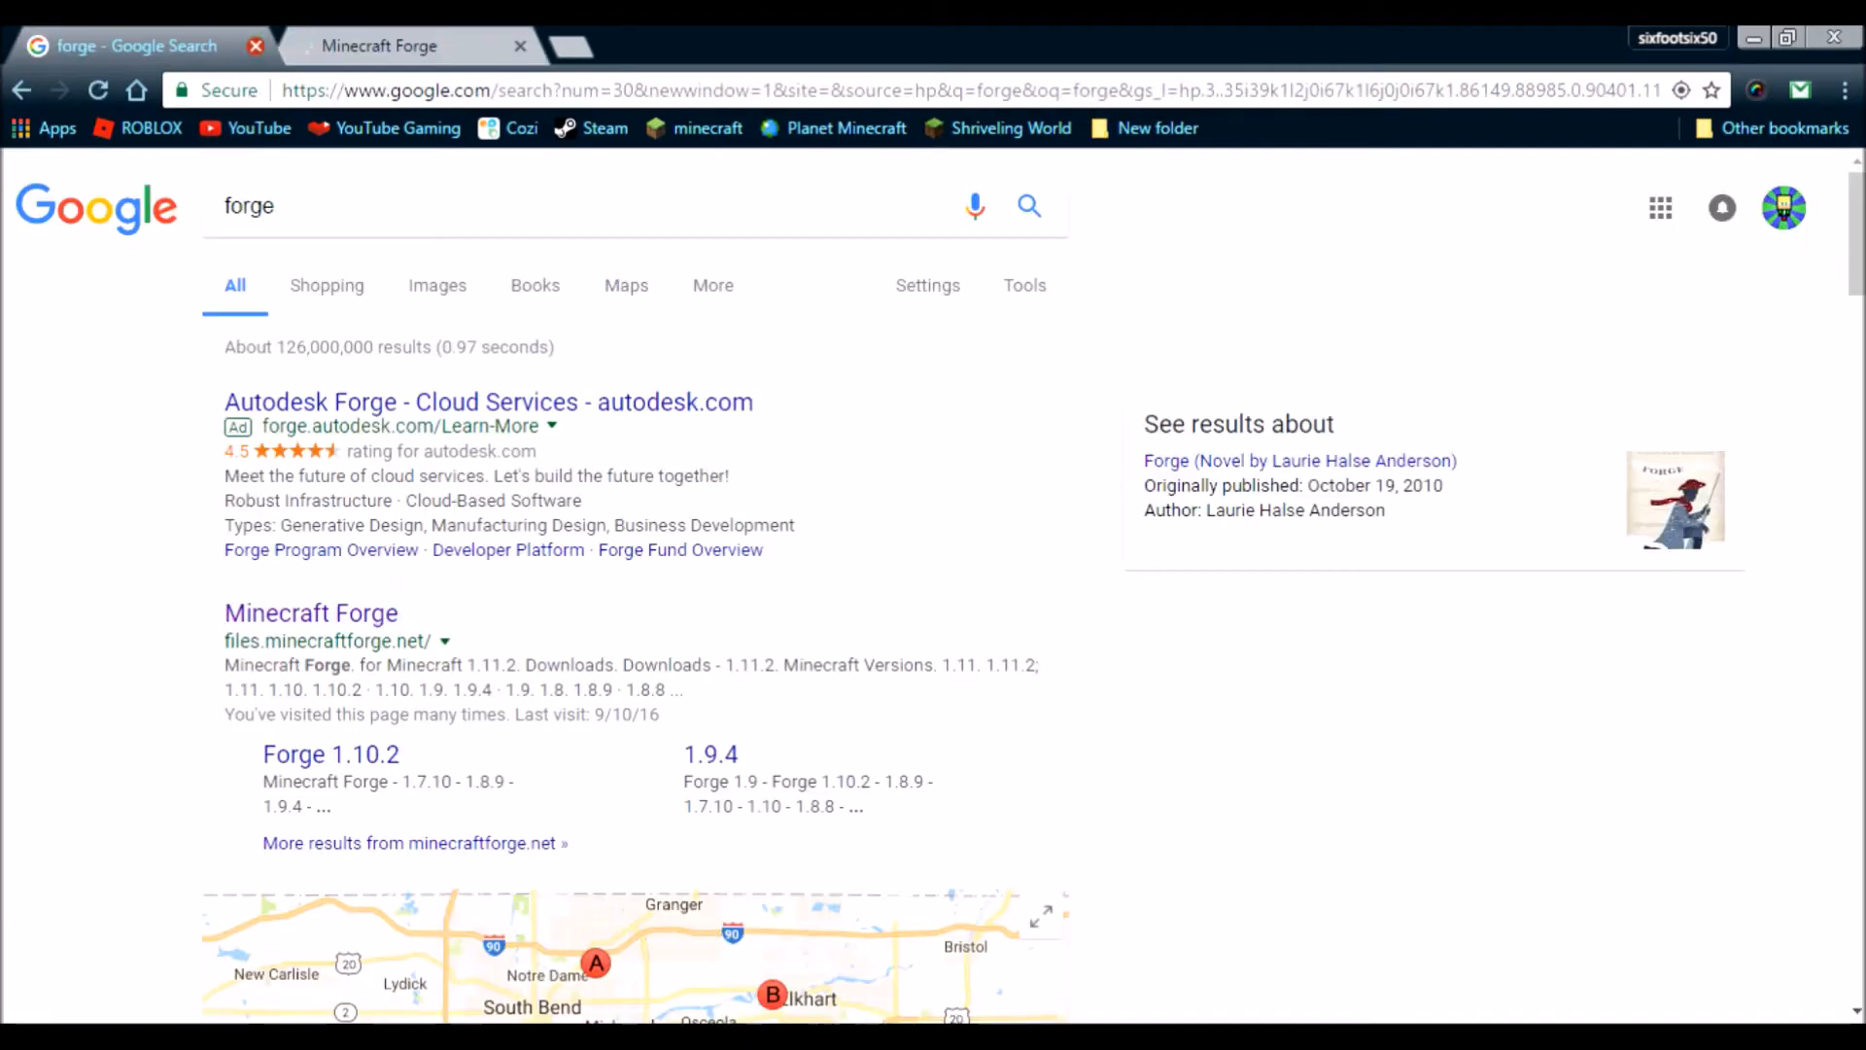
pyautogui.click(256, 45)
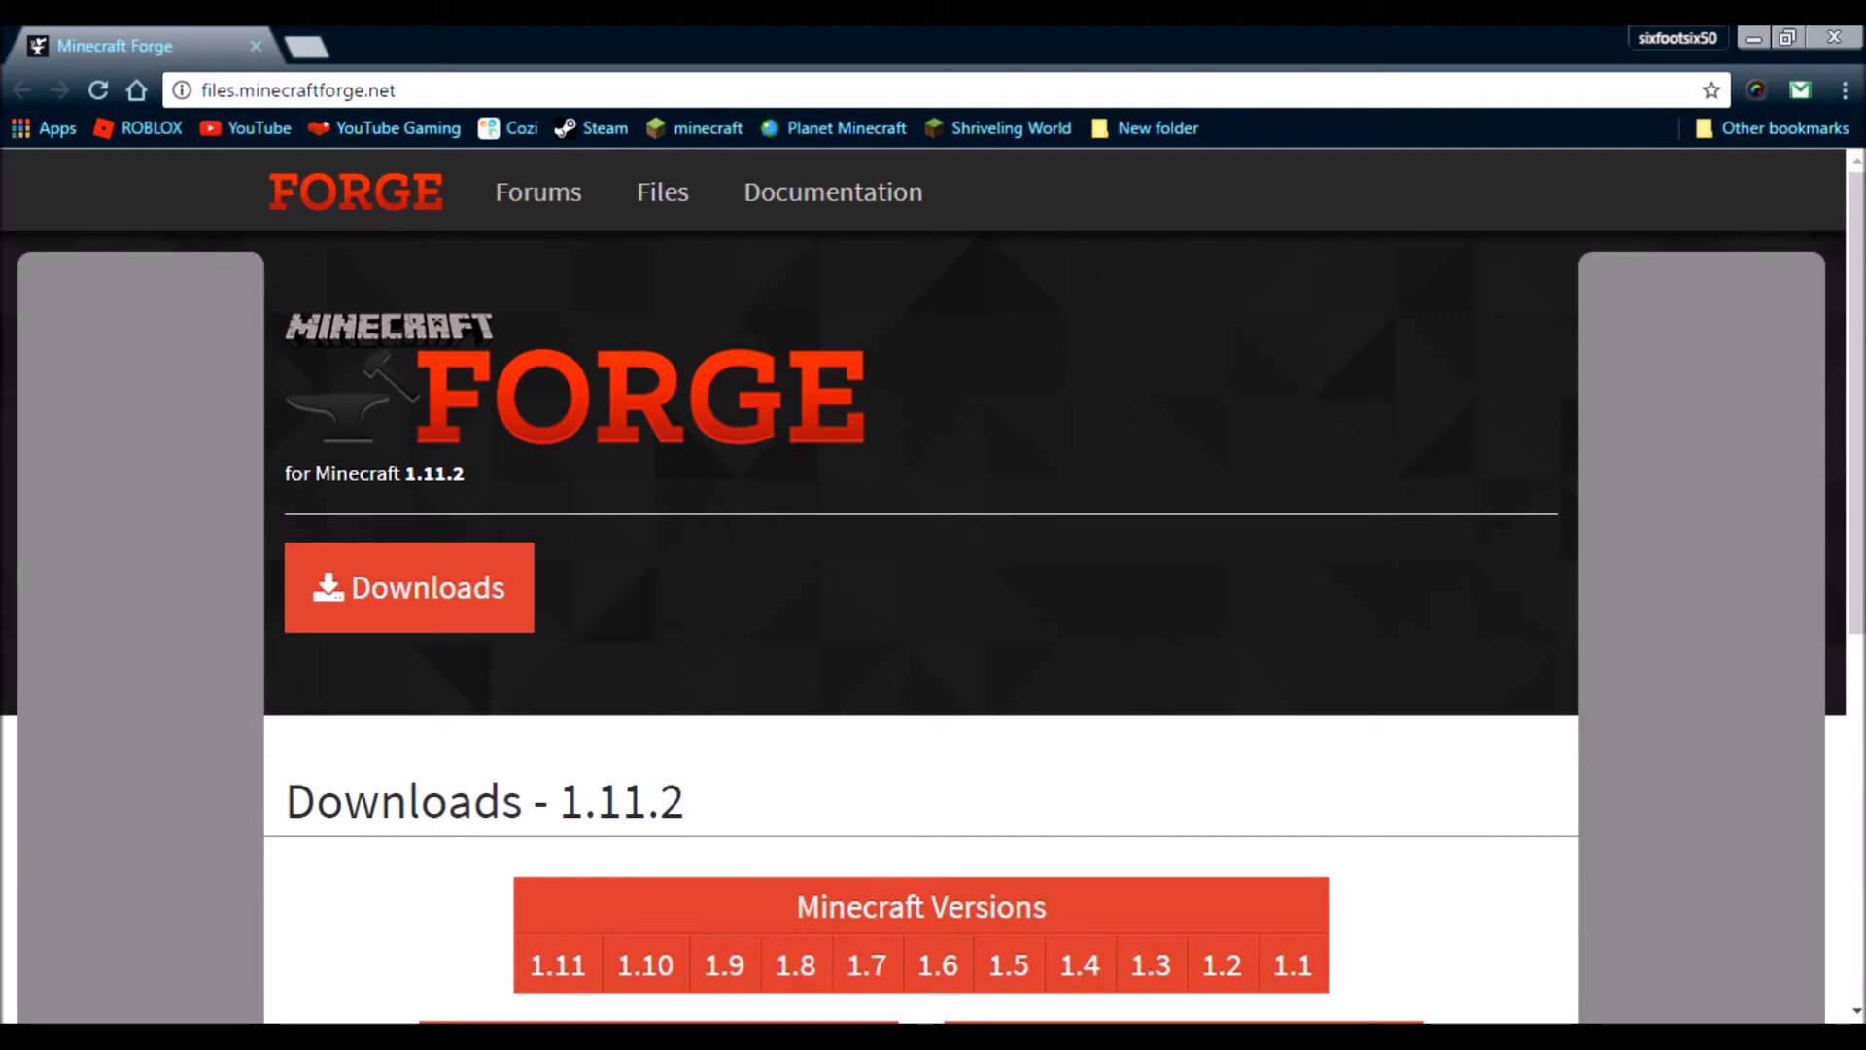
pyautogui.scroll(-3, 933, 584)
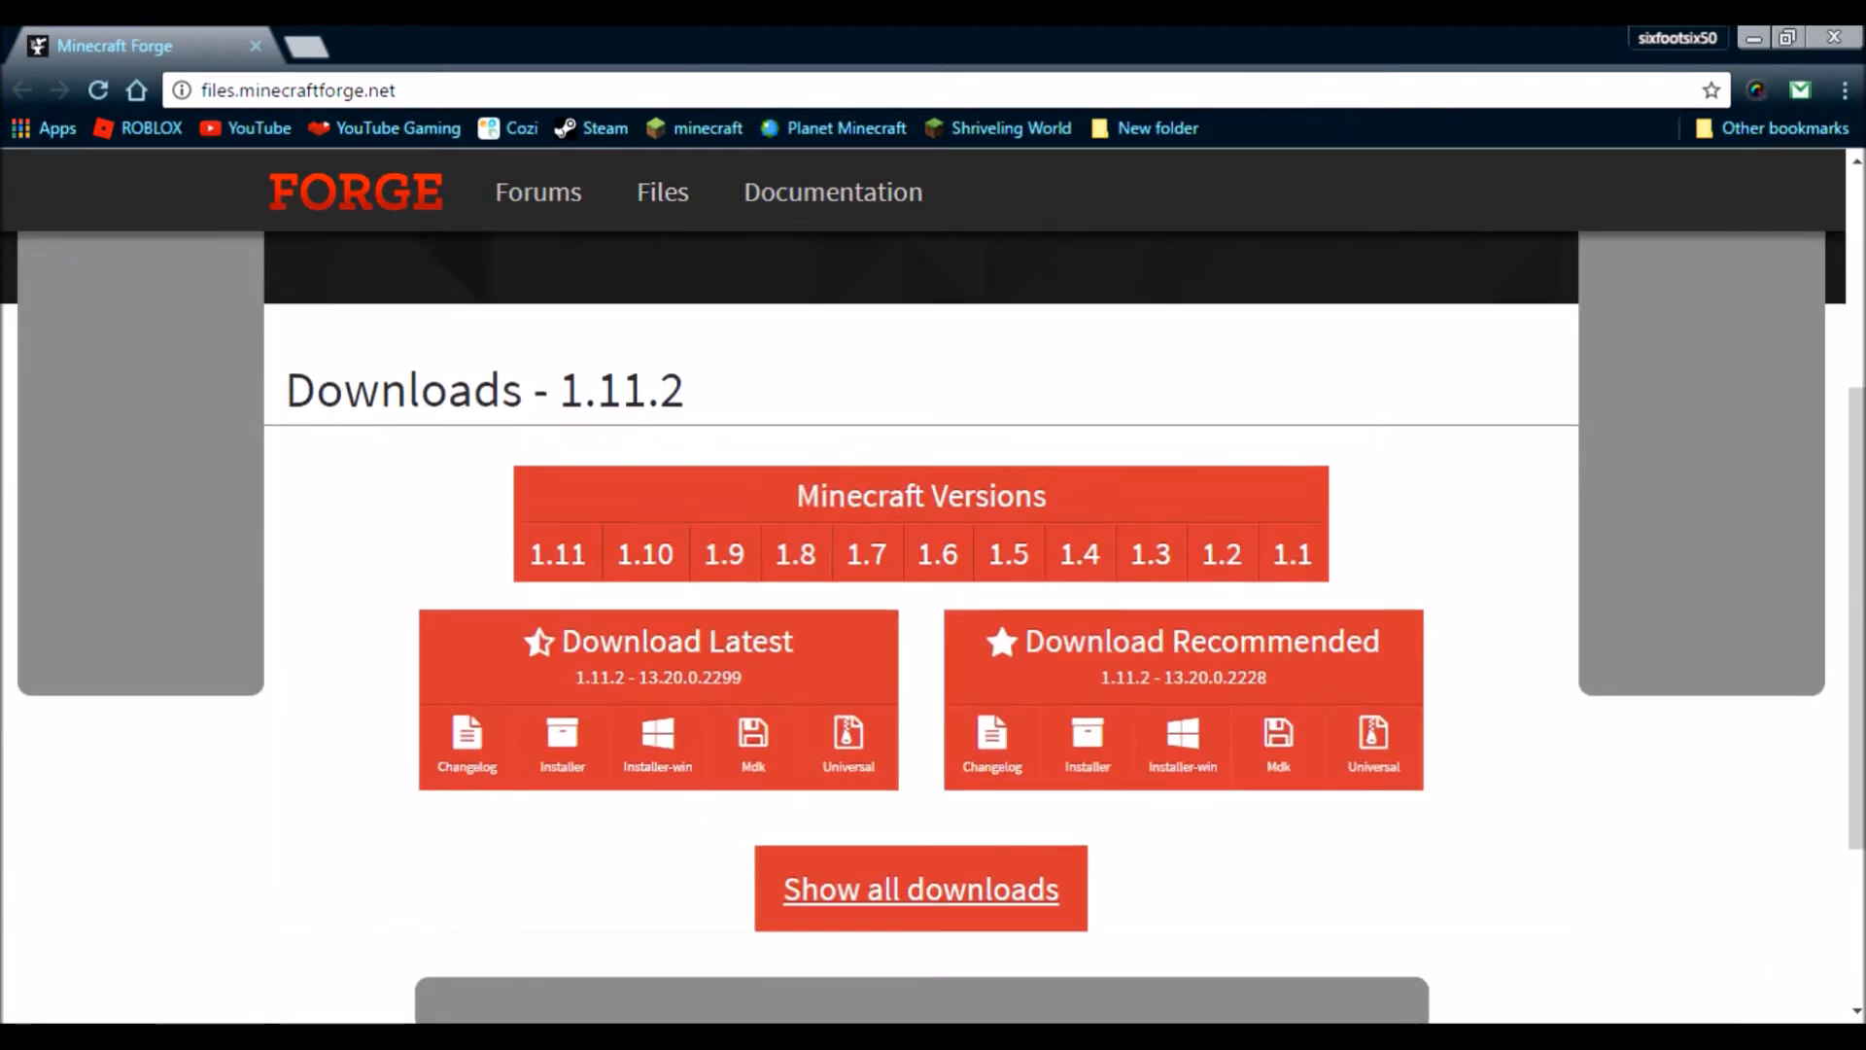
pyautogui.moveTo(286, 390); pyautogui.dragTo(685, 389)
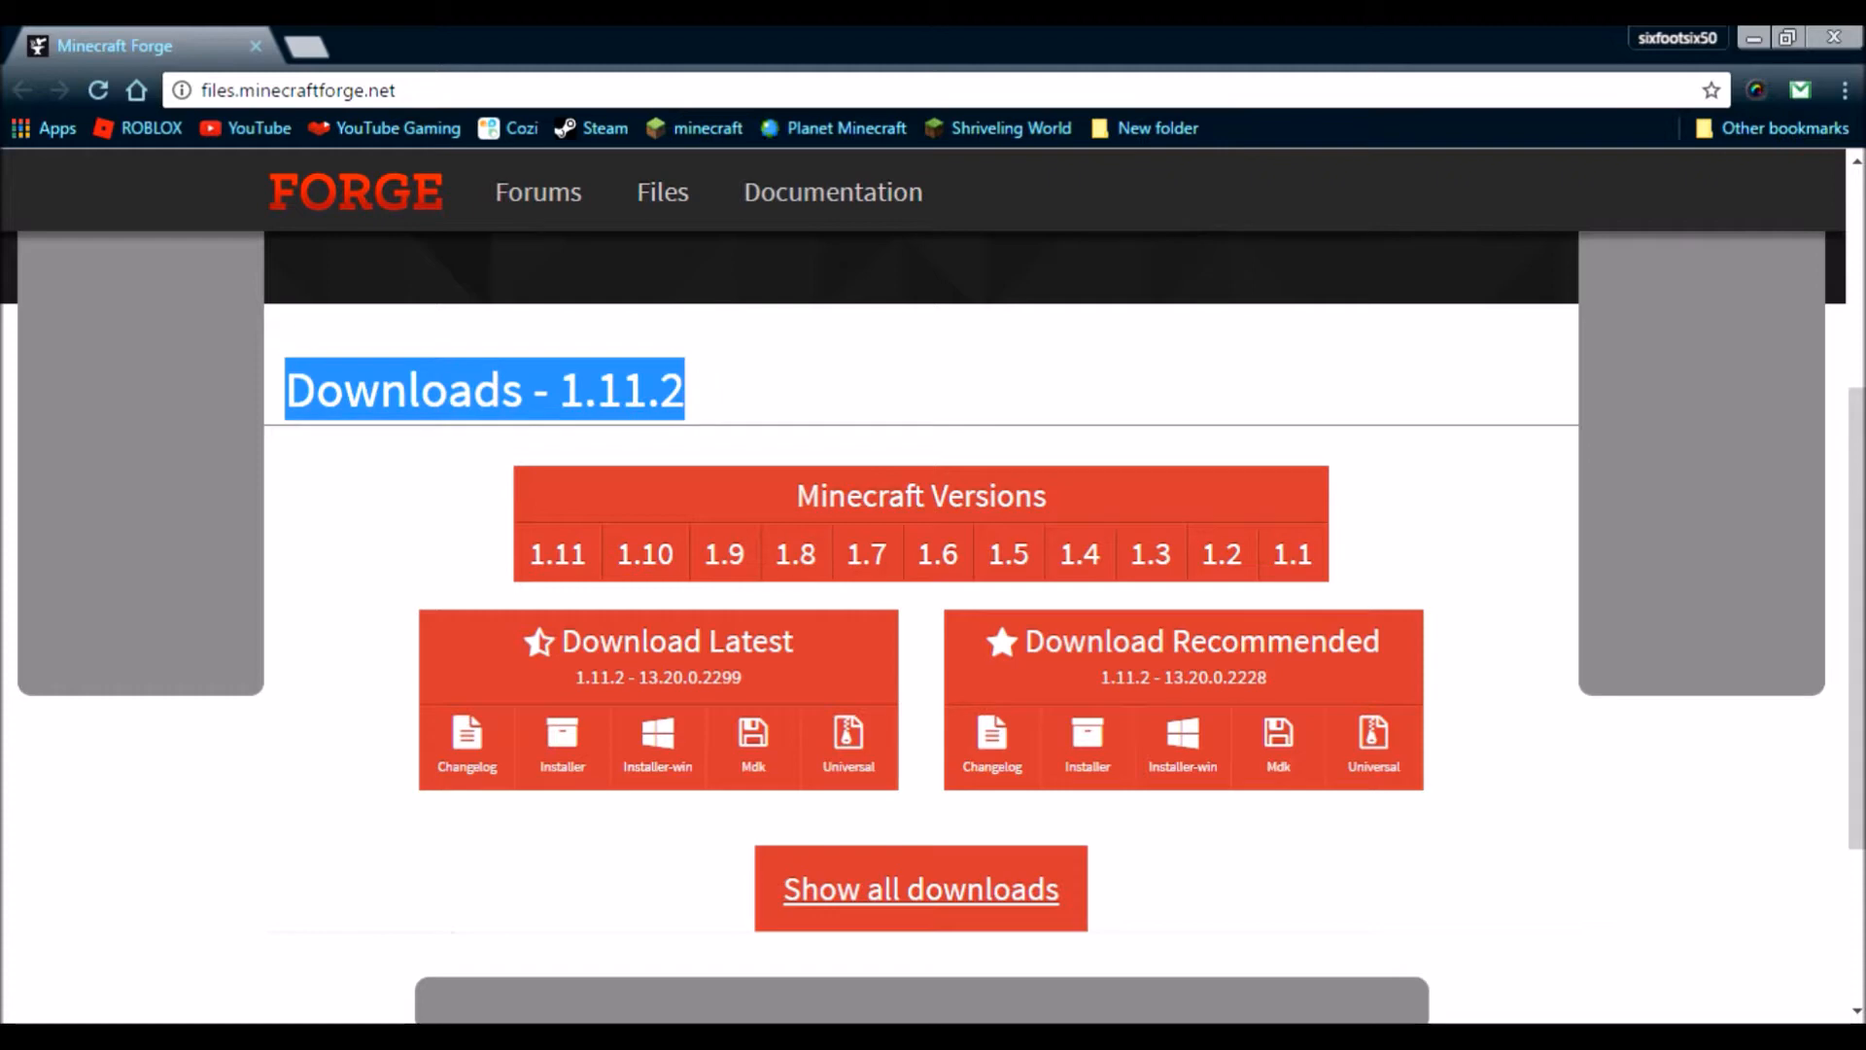
pyautogui.click(934, 439)
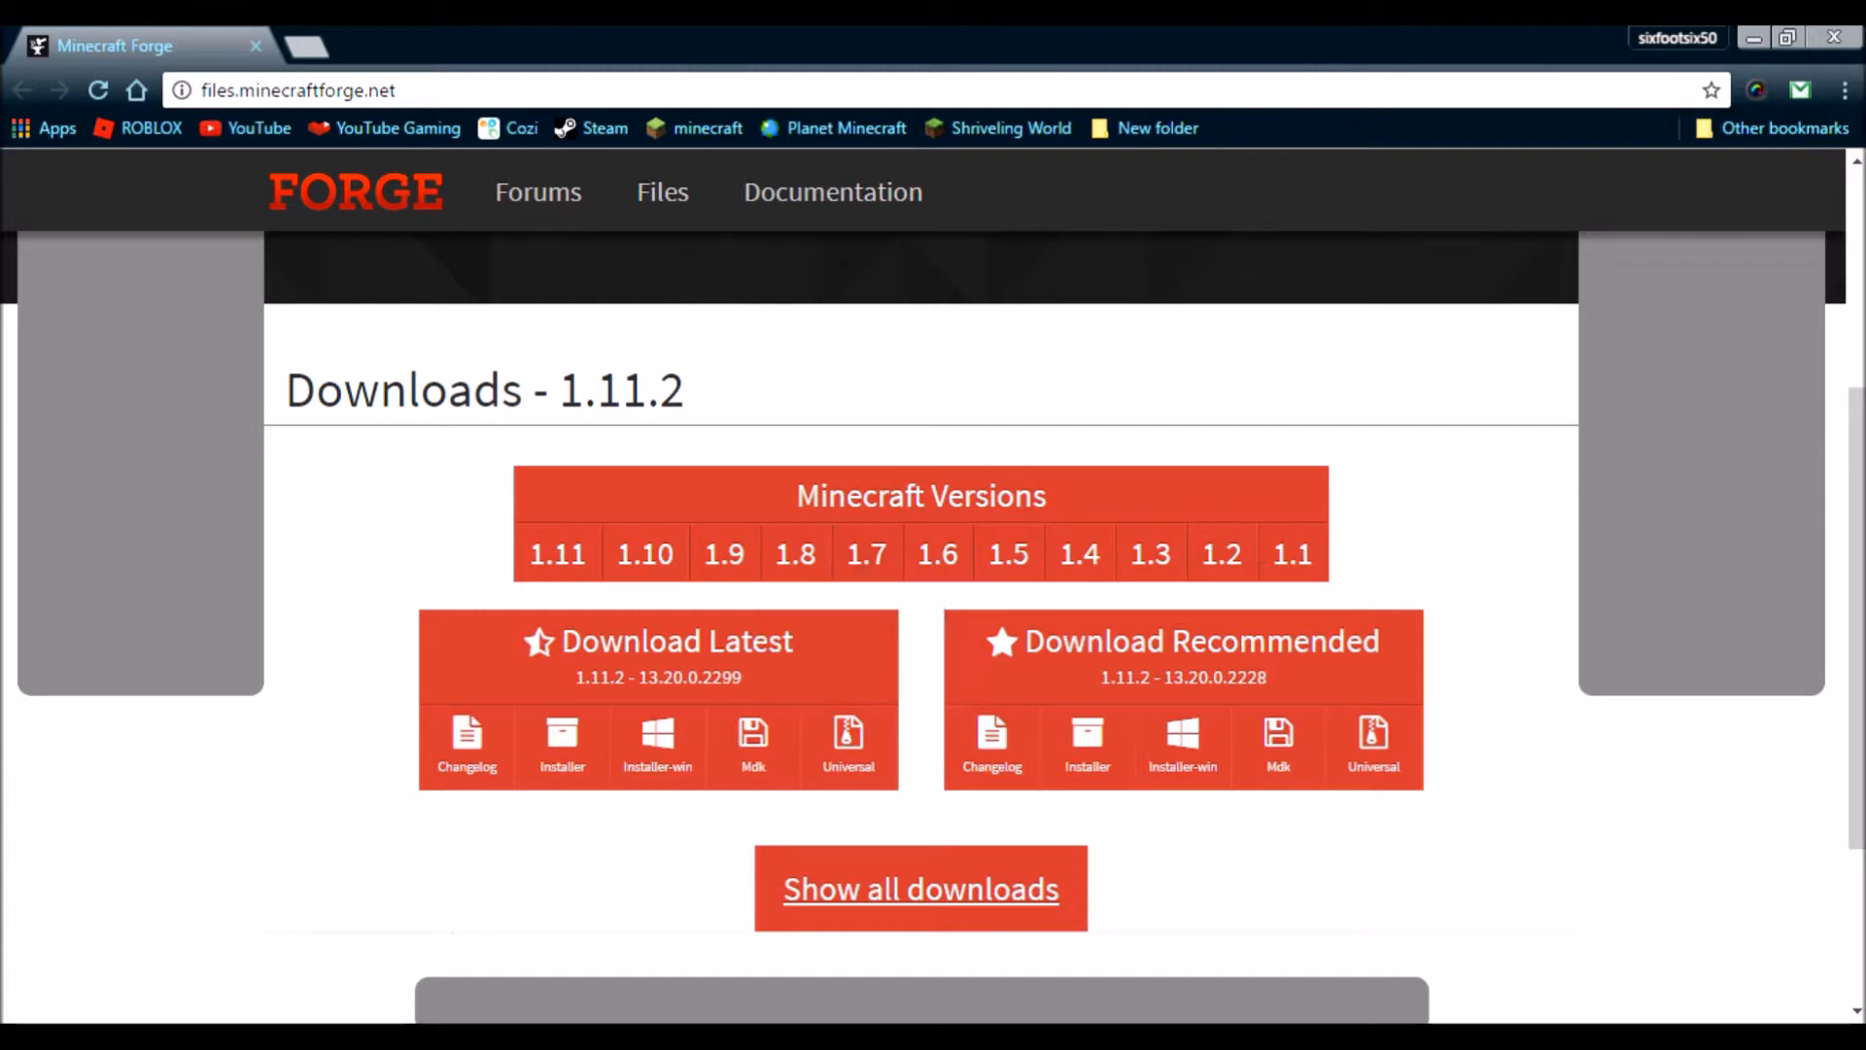
pyautogui.moveTo(558, 389); pyautogui.dragTo(686, 390)
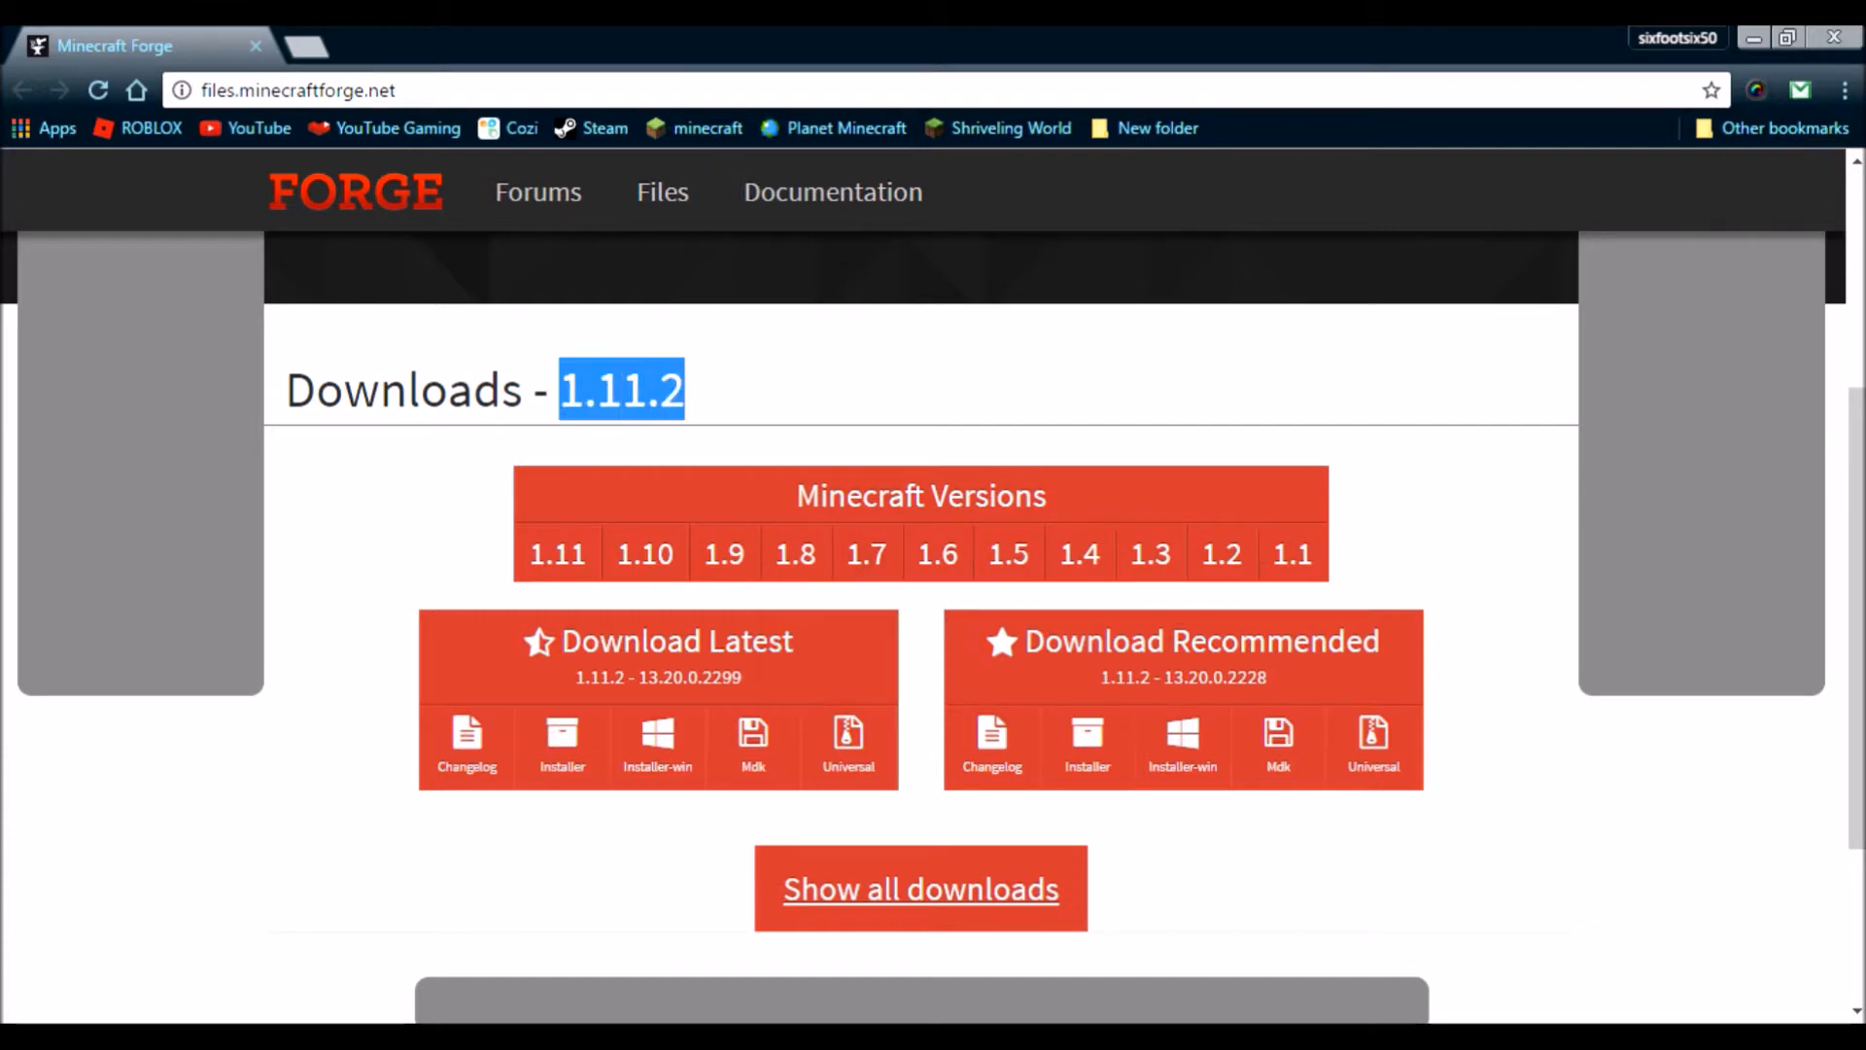
pyautogui.click(934, 379)
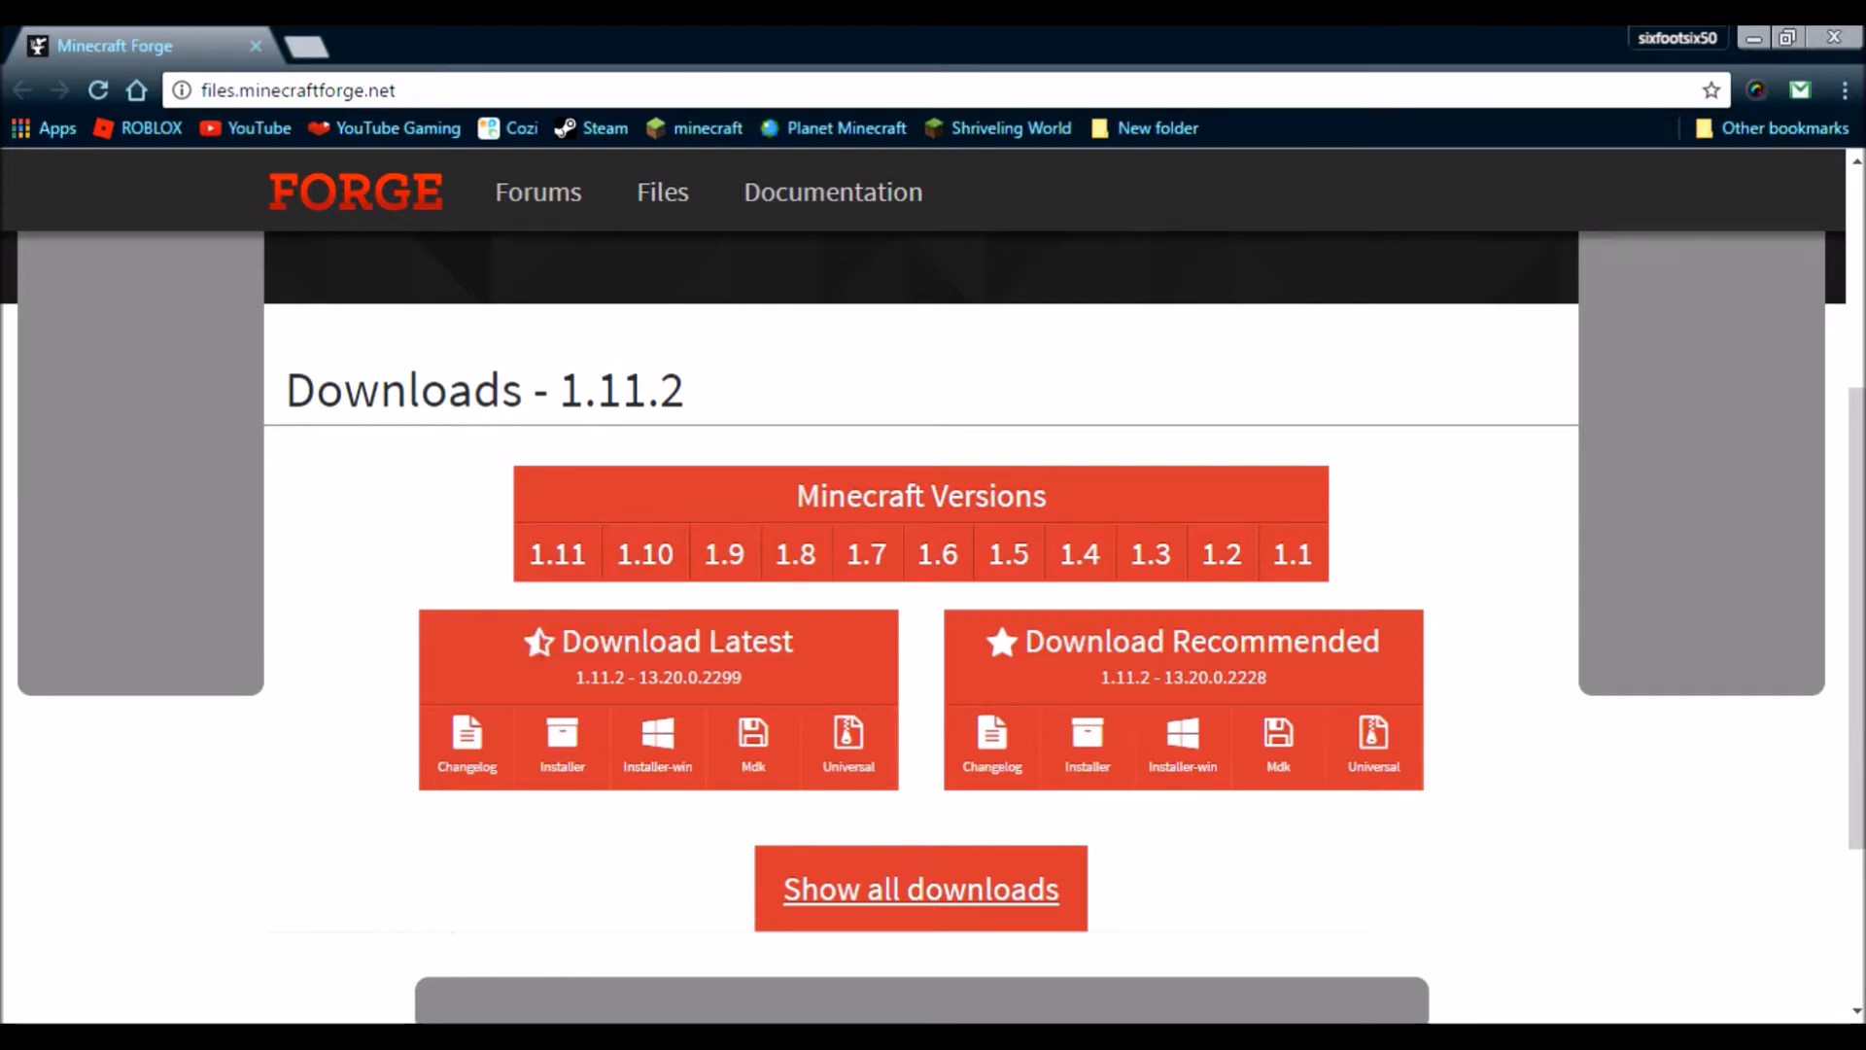
pyautogui.scroll(5, 933, 584)
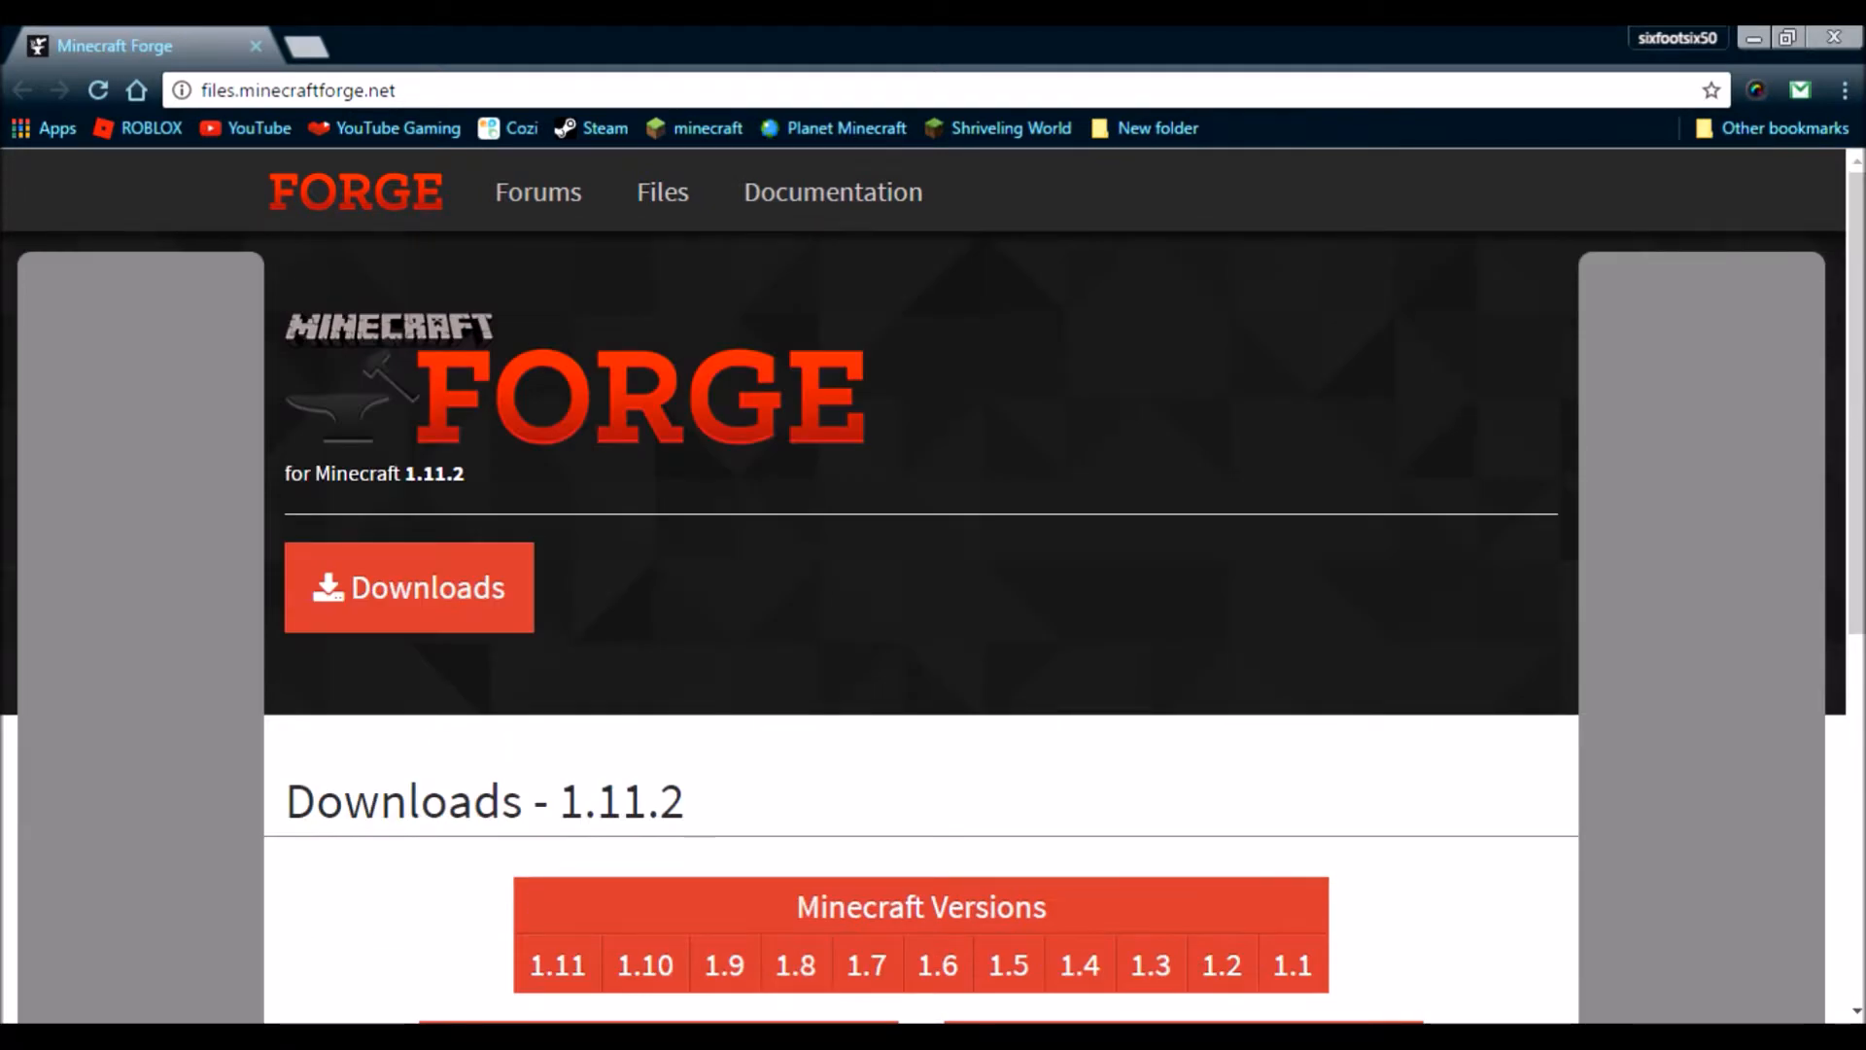
pyautogui.scroll(-2, 933, 583)
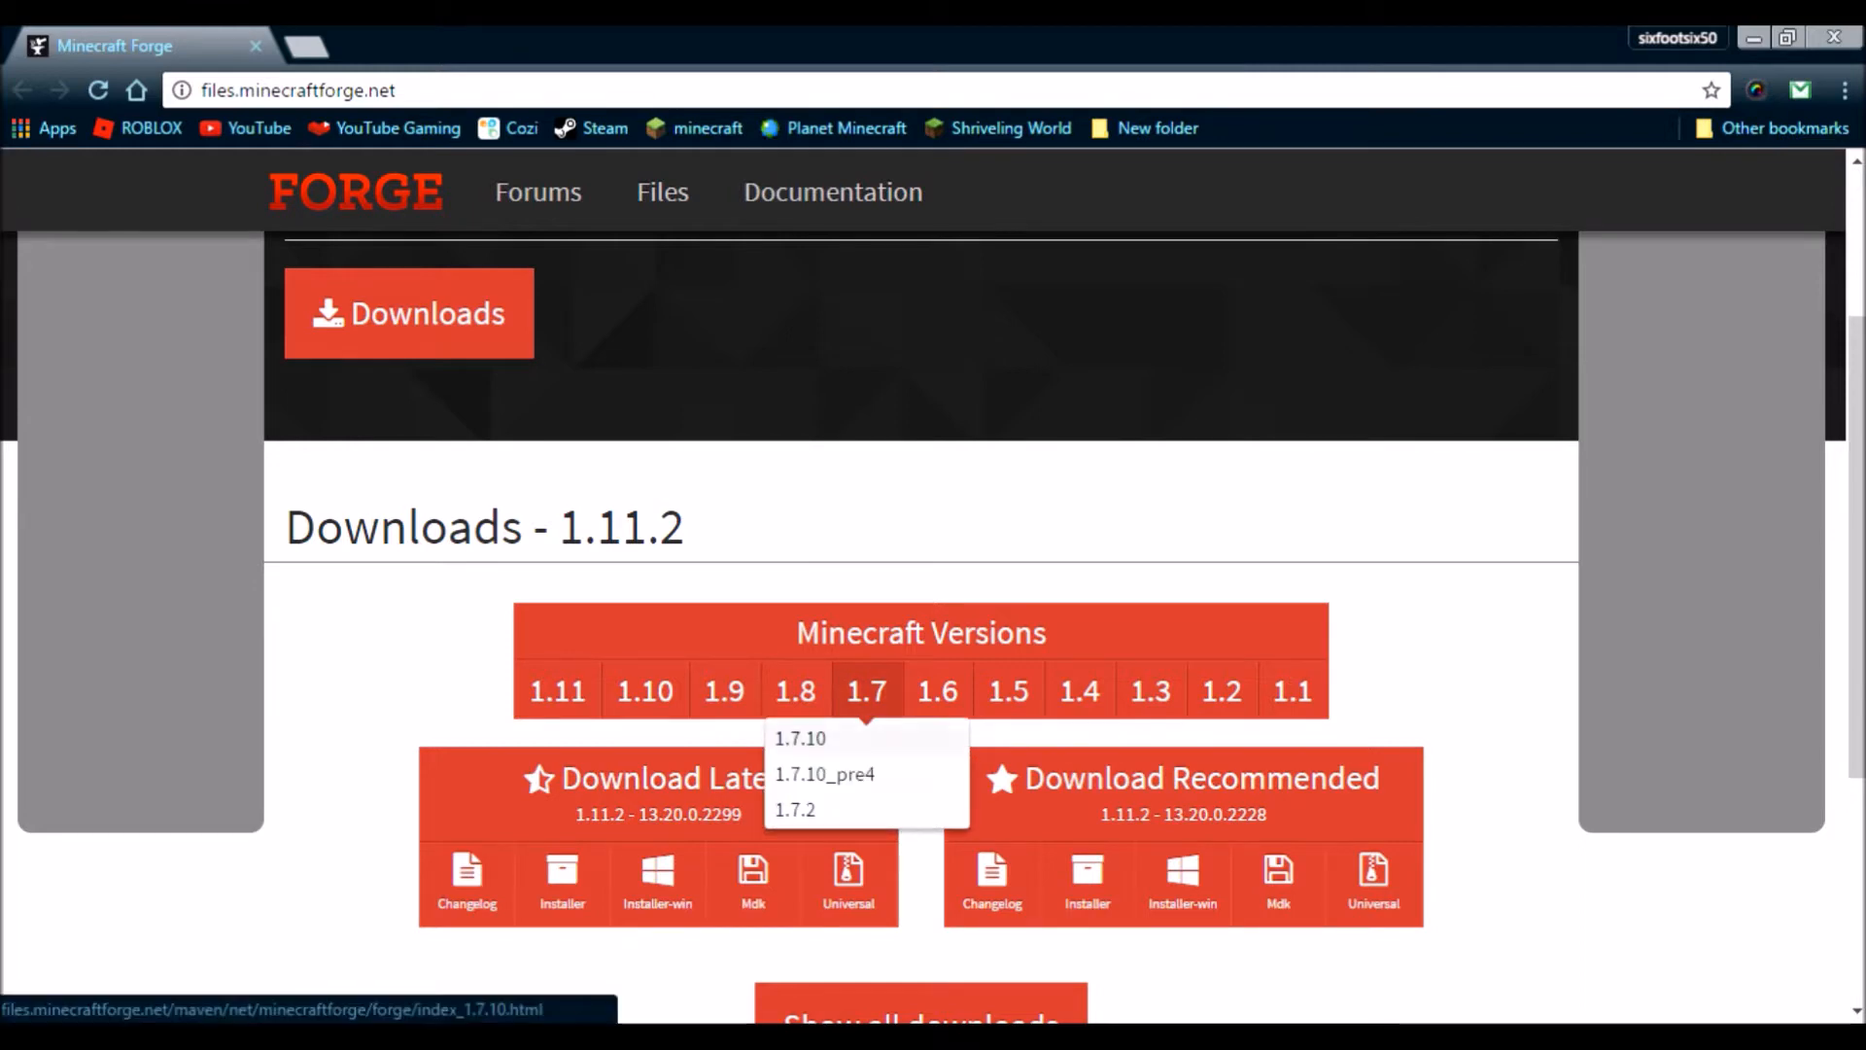
pyautogui.click(800, 739)
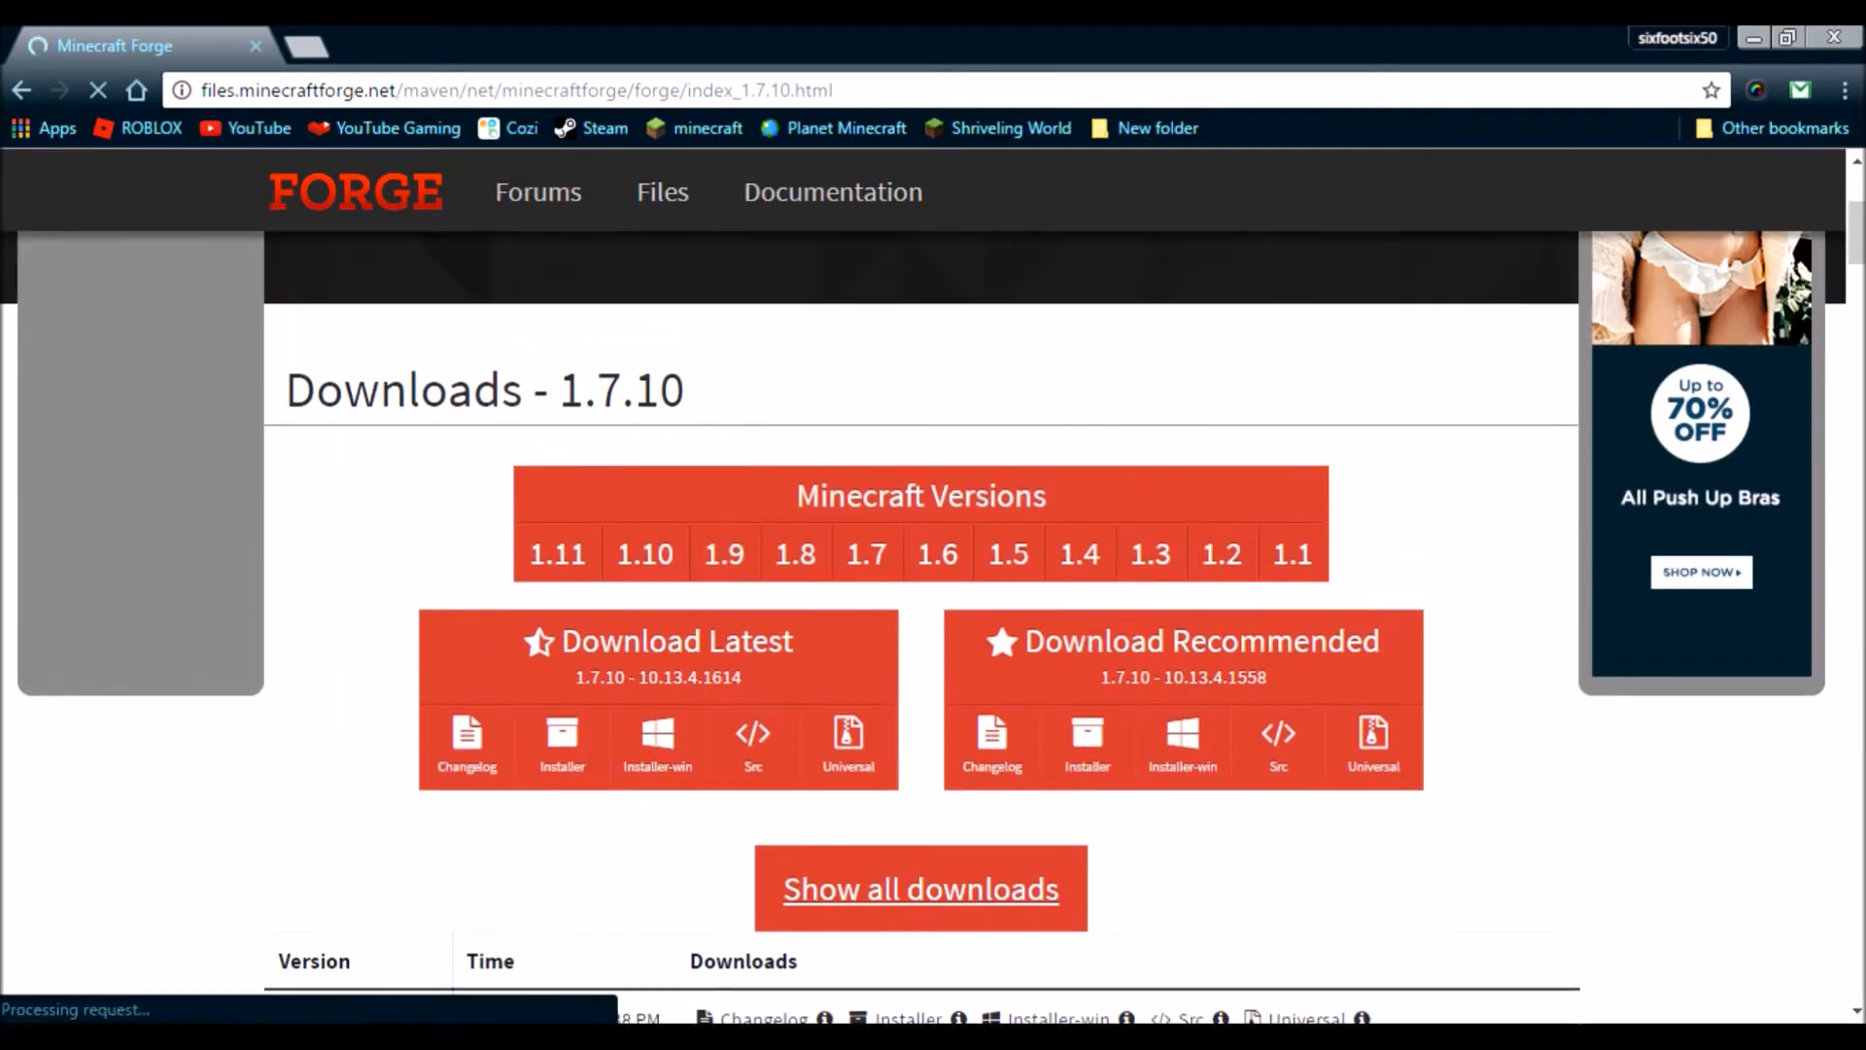
# Download the recommended Forge 1.7.10 Installer-win and skip the ad to start the download.
pyautogui.moveTo(1399, 773); pyautogui.dragTo(1371, 638)
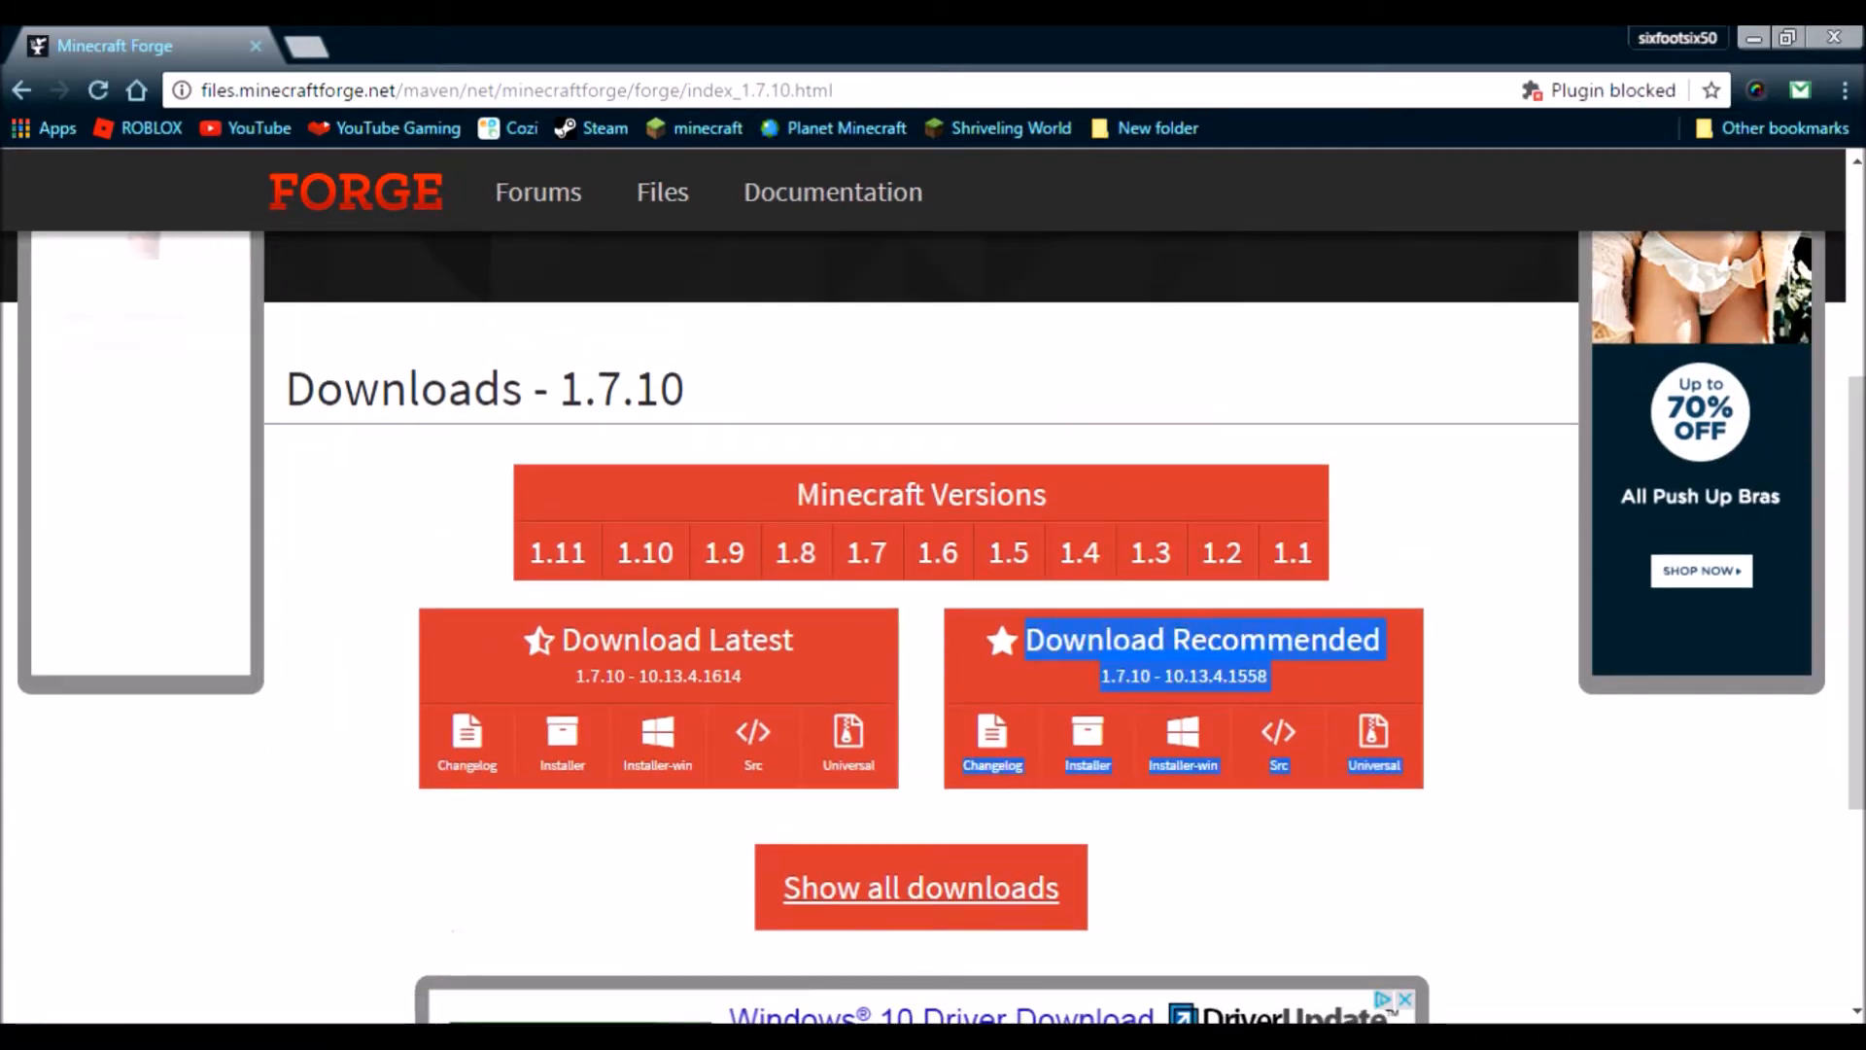
pyautogui.click(1371, 638)
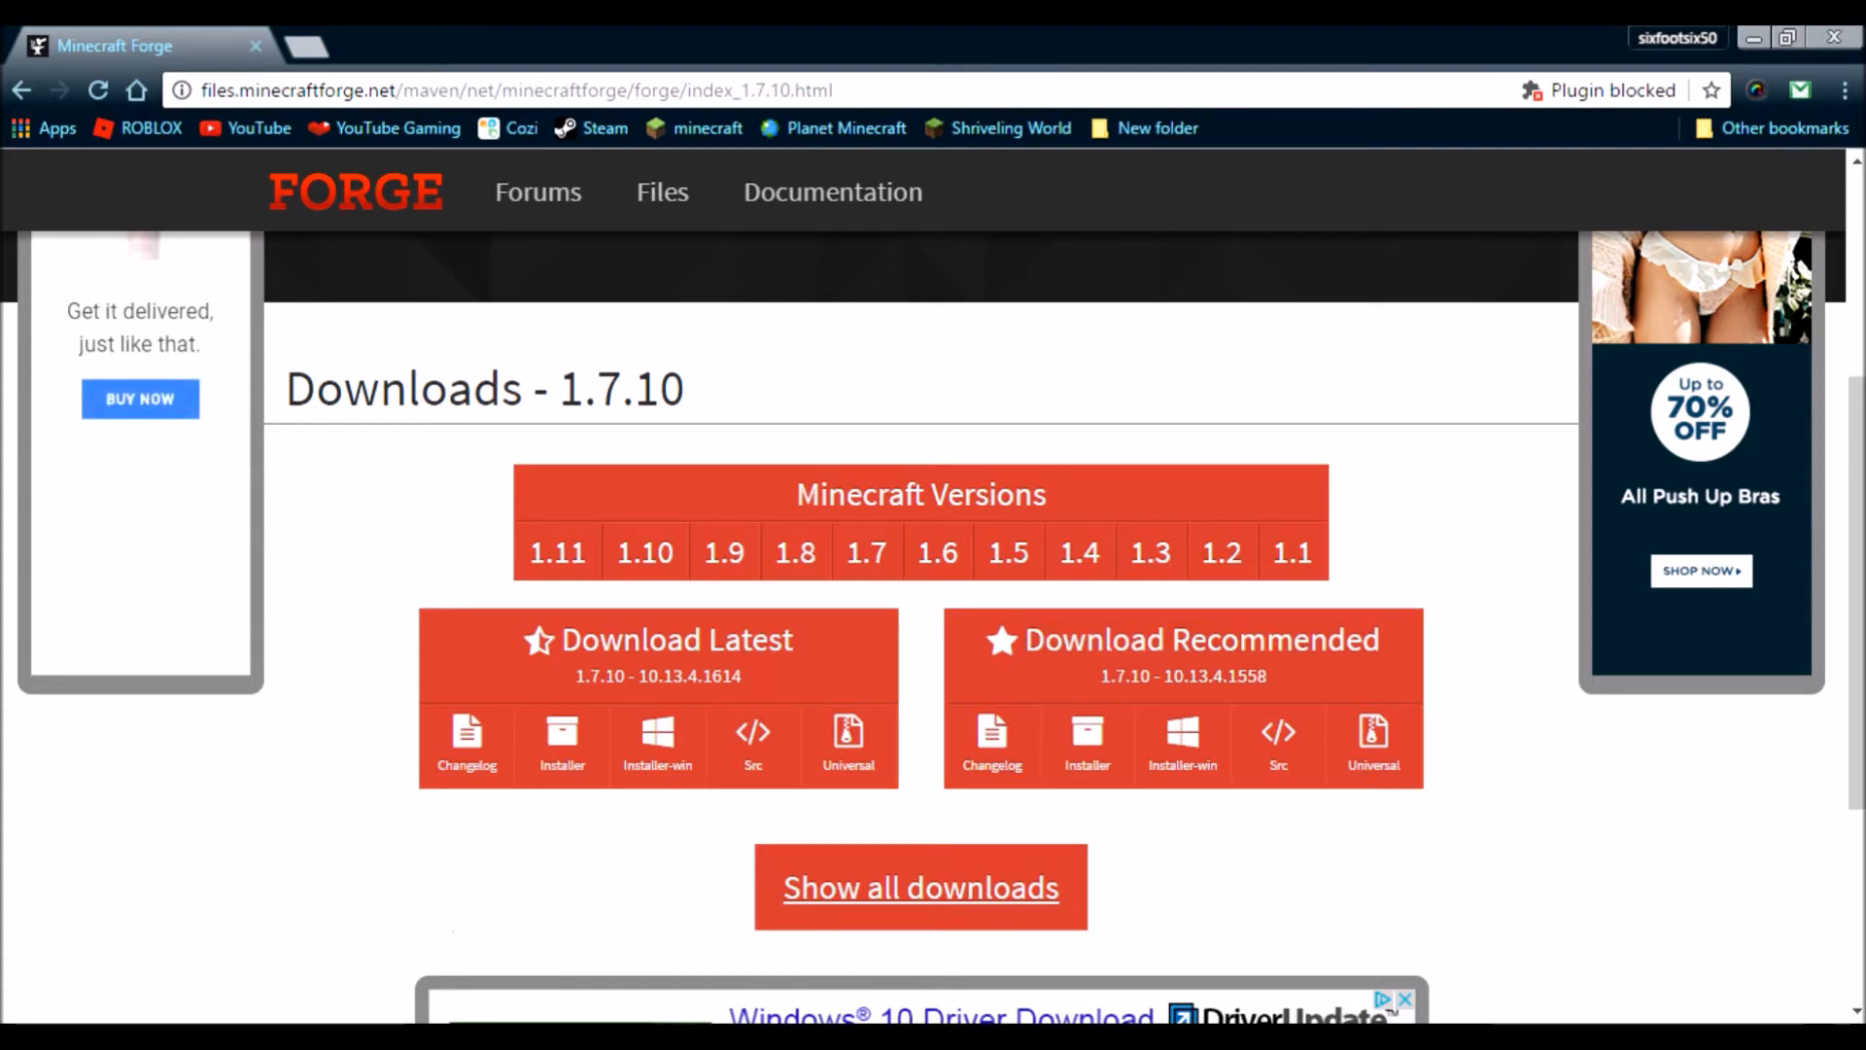
pyautogui.moveTo(568, 643); pyautogui.dragTo(795, 642)
pyautogui.click(643, 639)
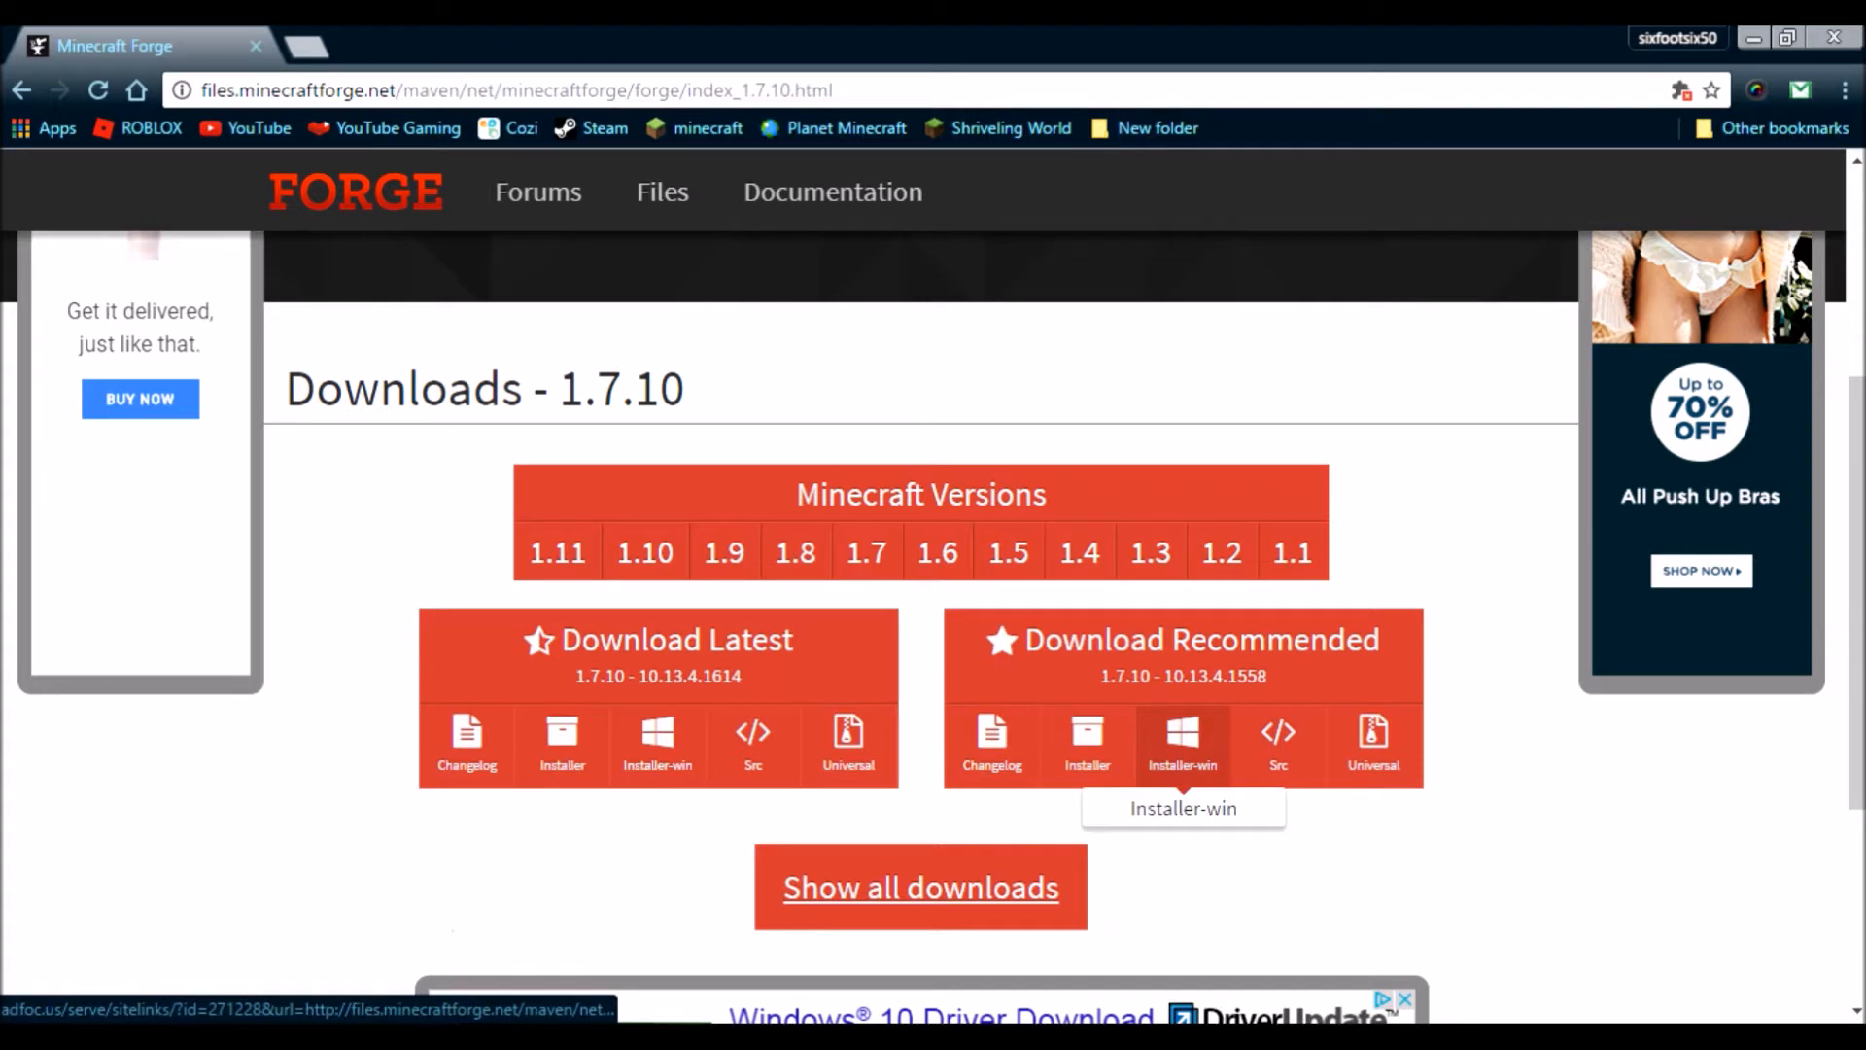
pyautogui.click(1183, 740)
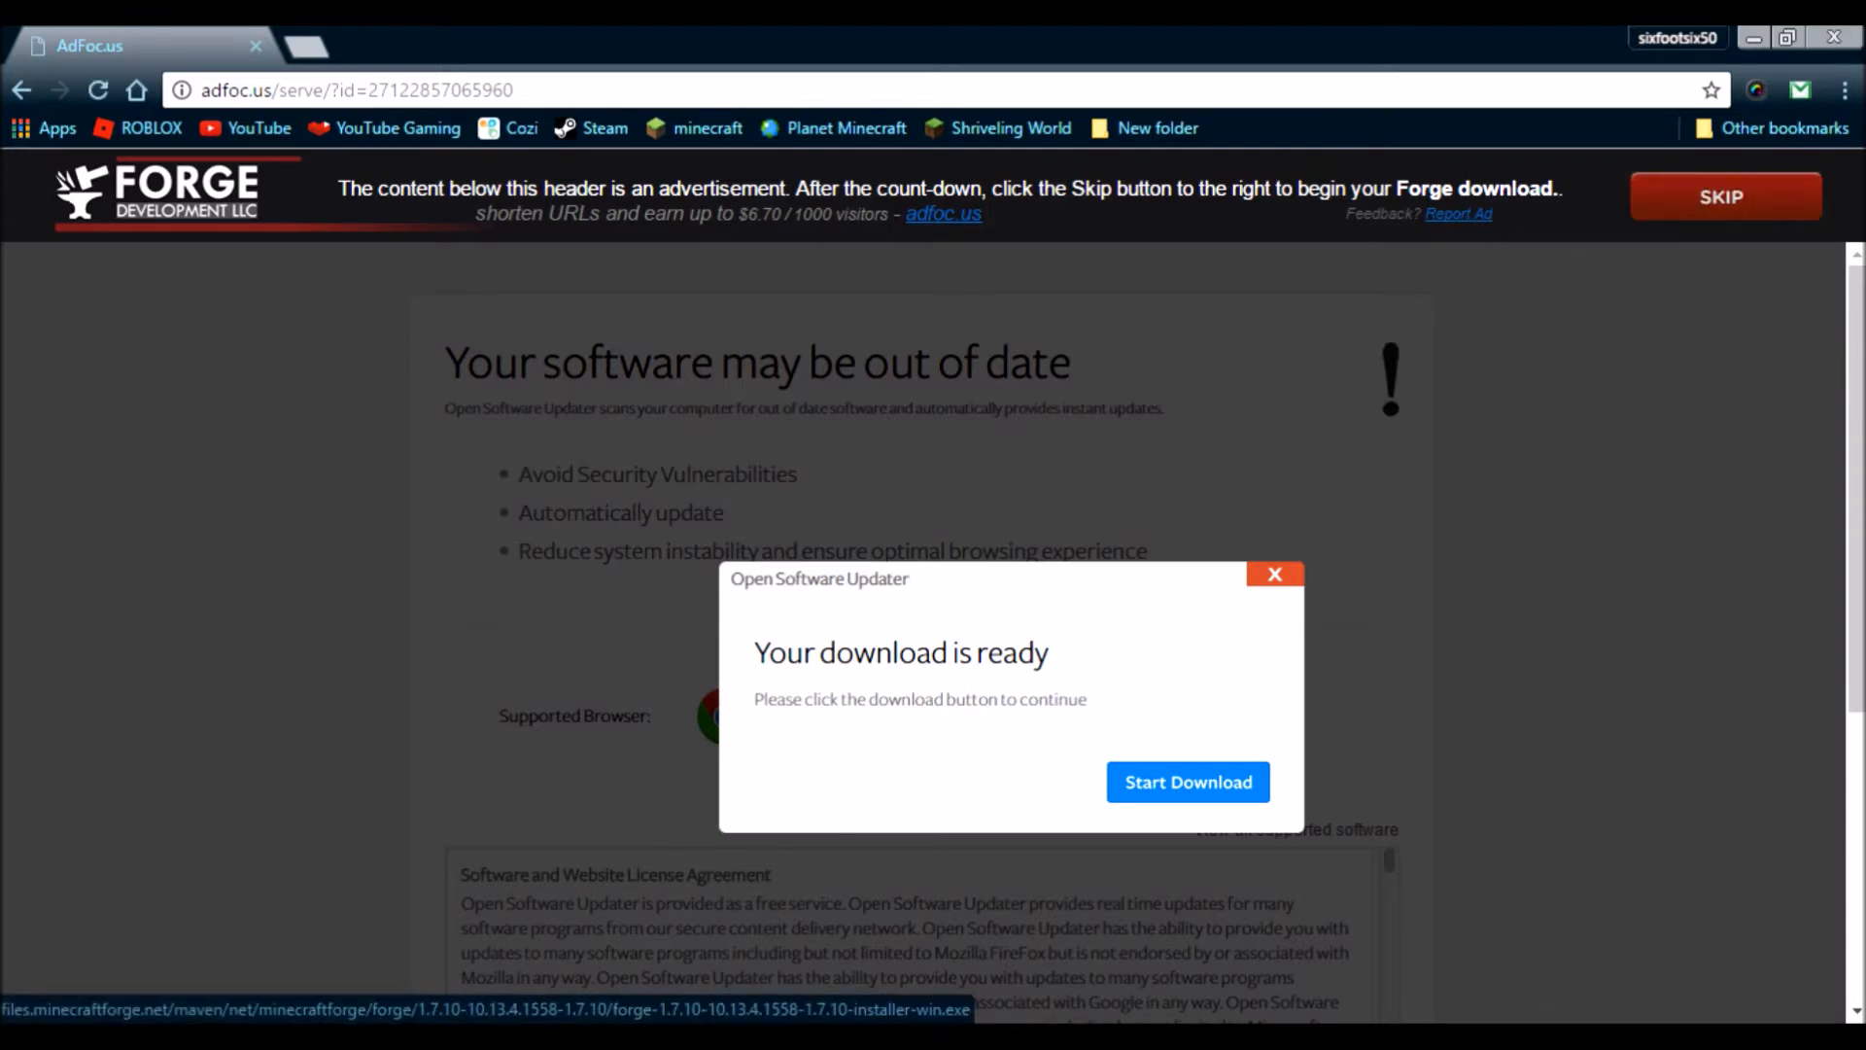
pyautogui.click(1722, 197)
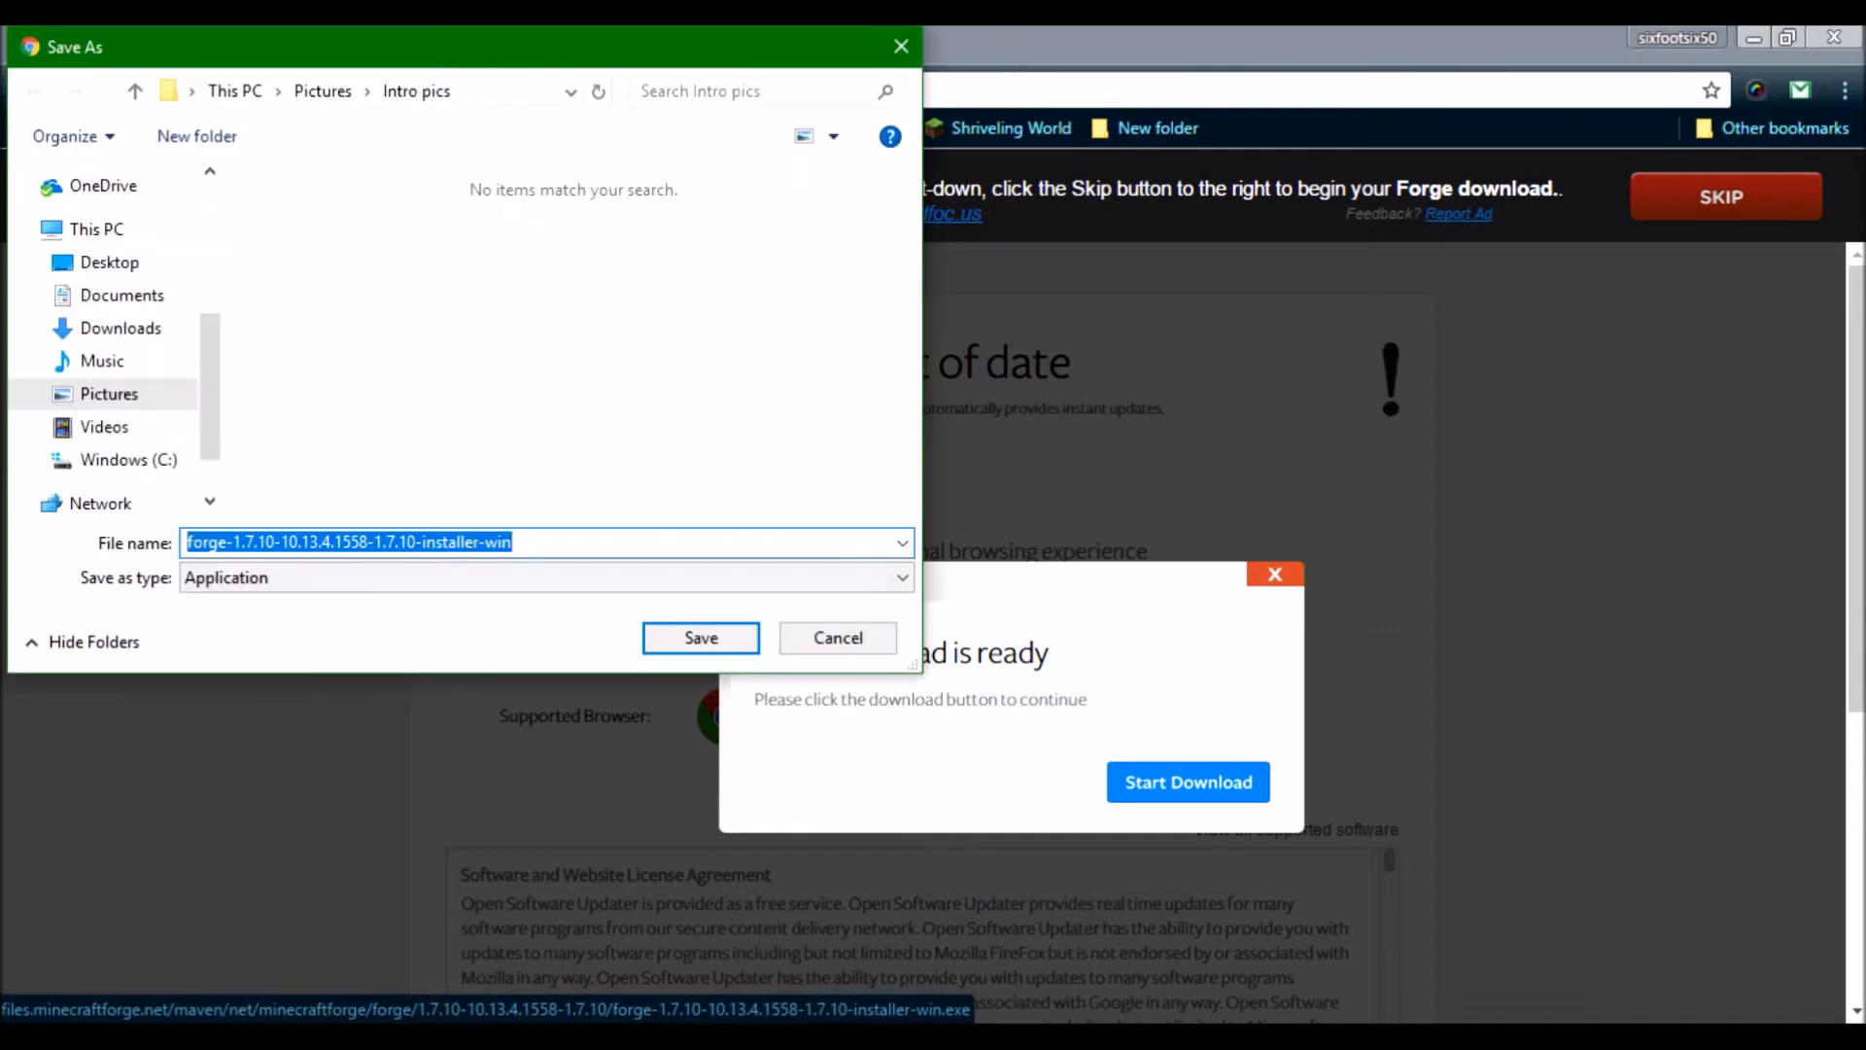
# Save the Forge installer to Downloads, replacing the existing copy.
pyautogui.click(120, 328)
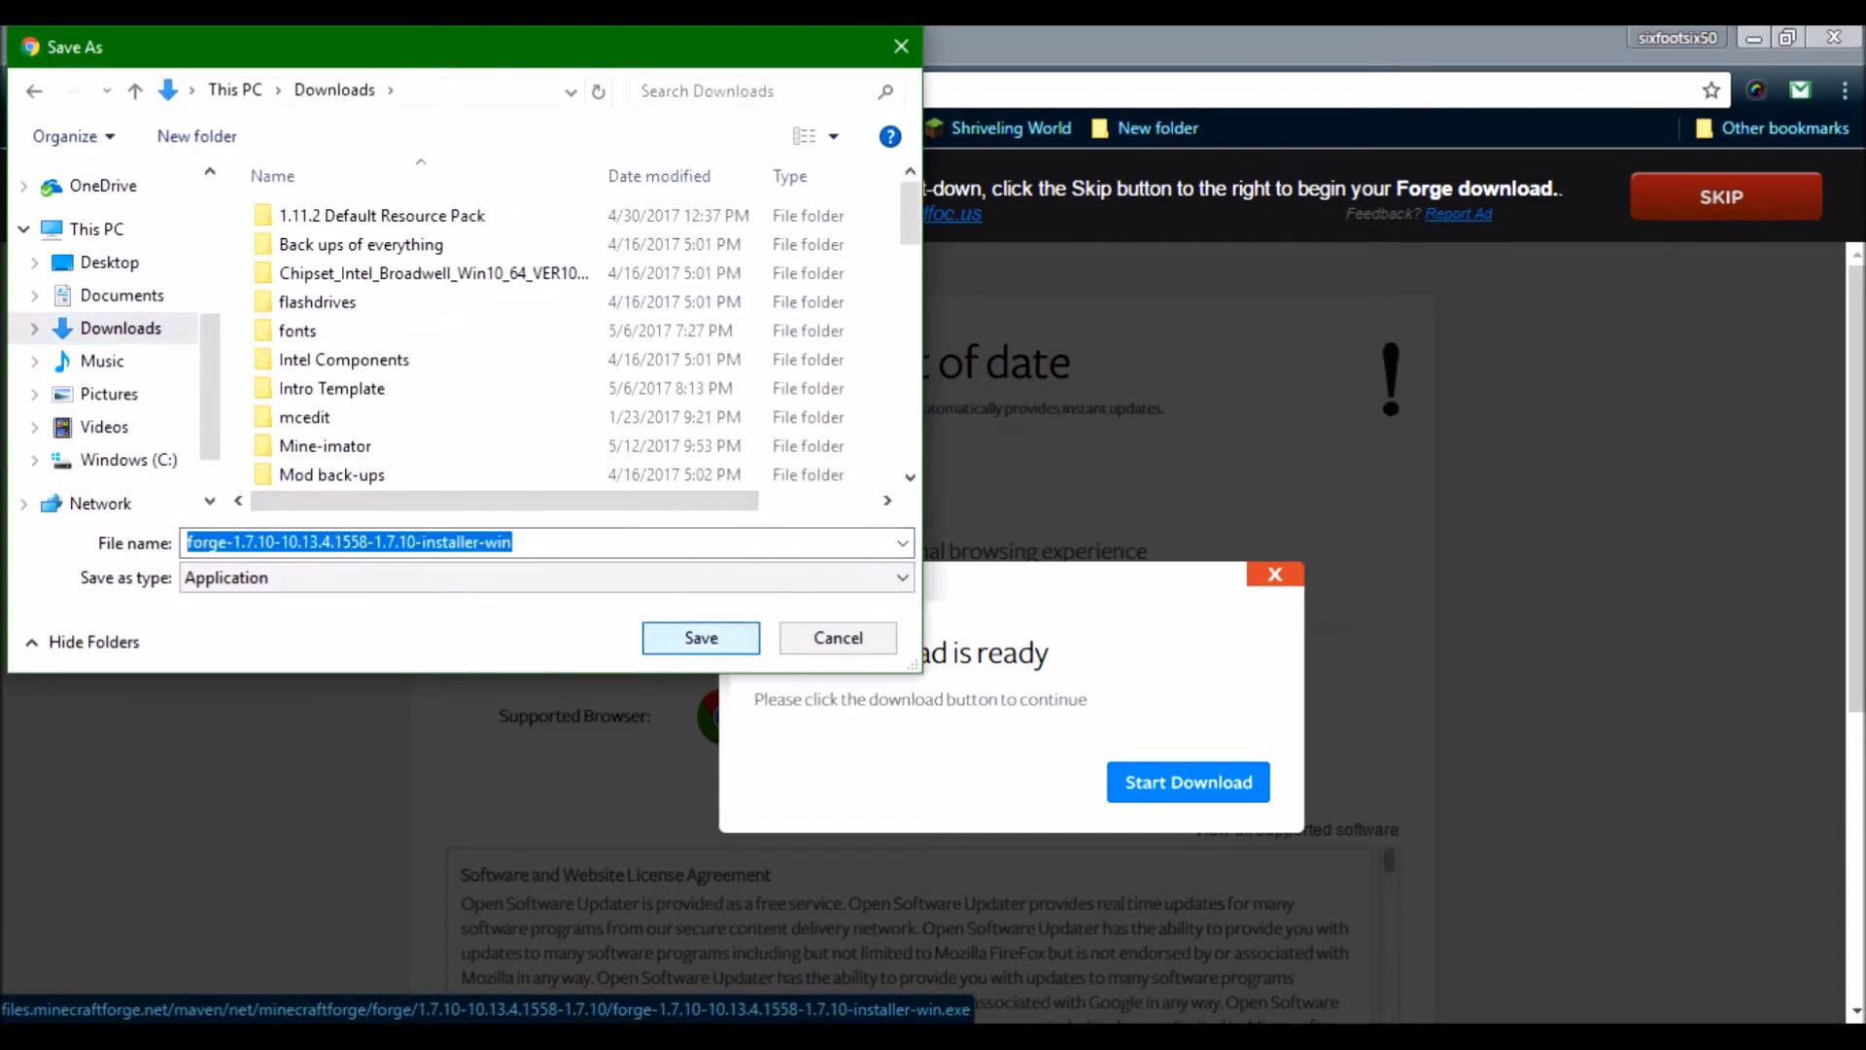
pyautogui.click(700, 638)
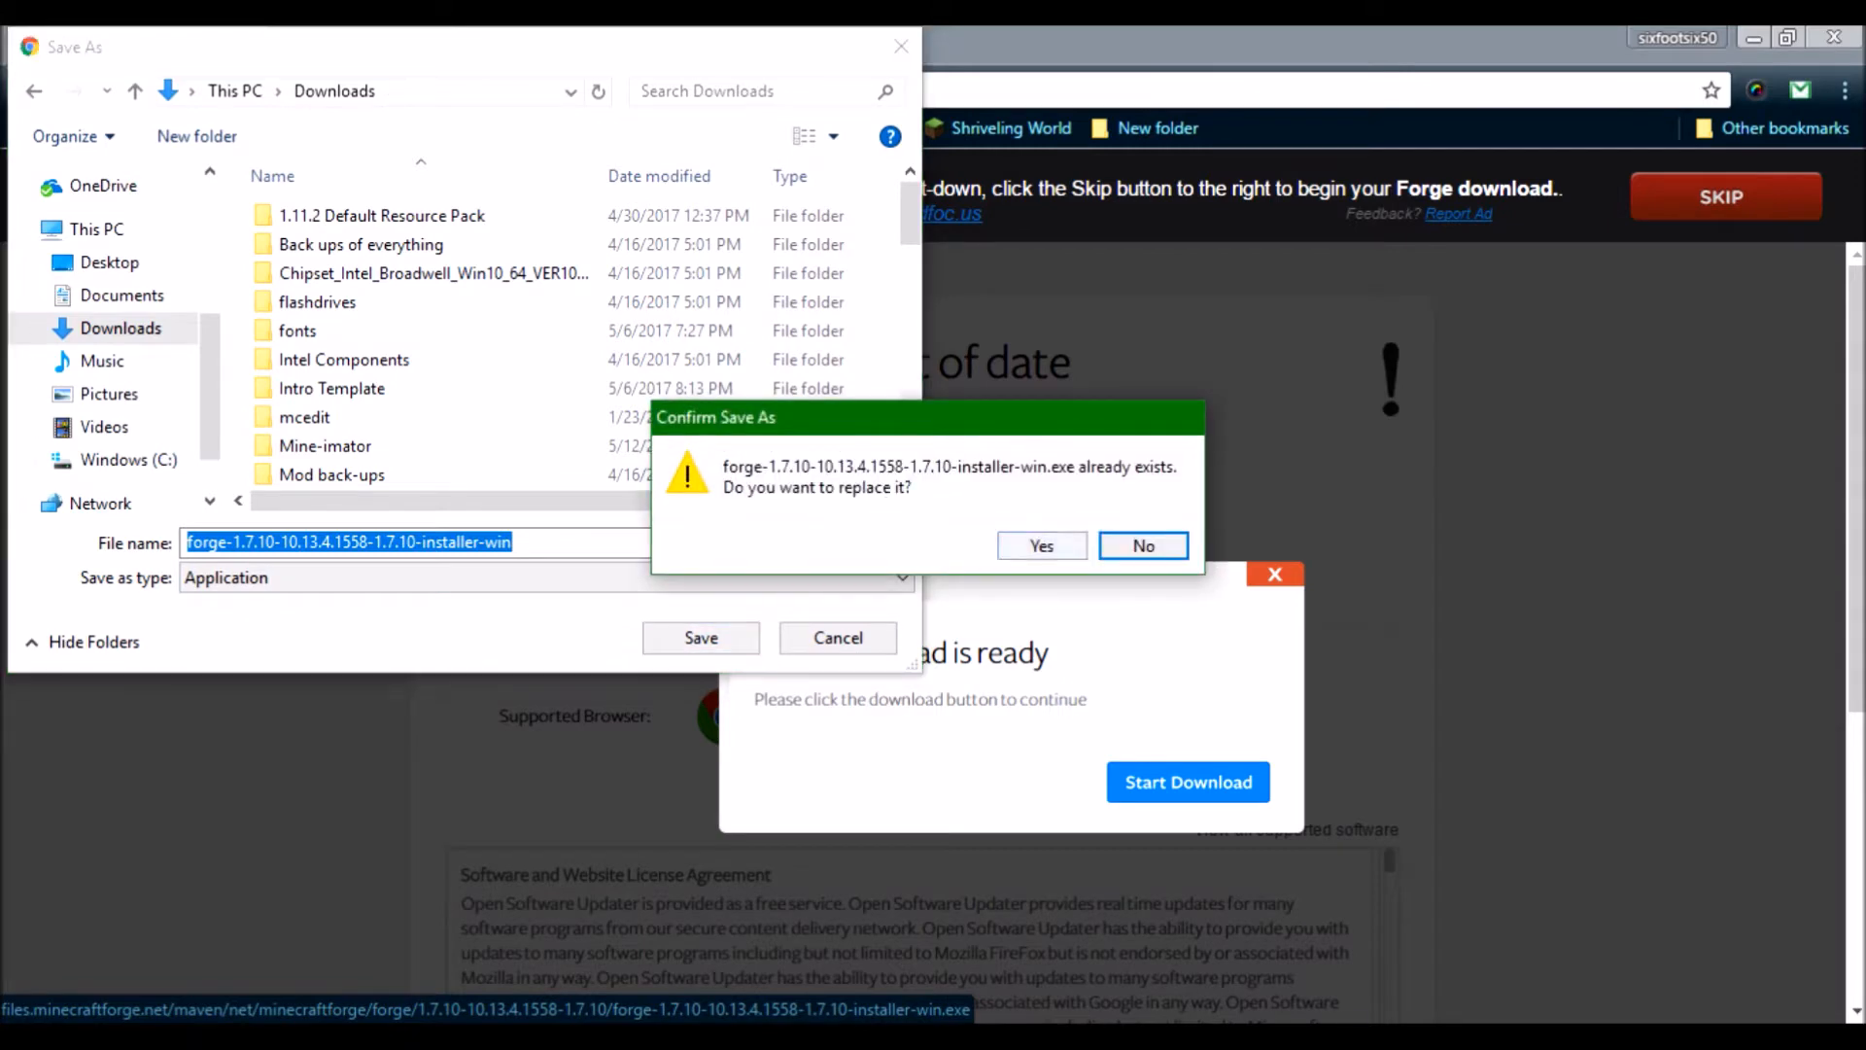
pyautogui.click(1041, 545)
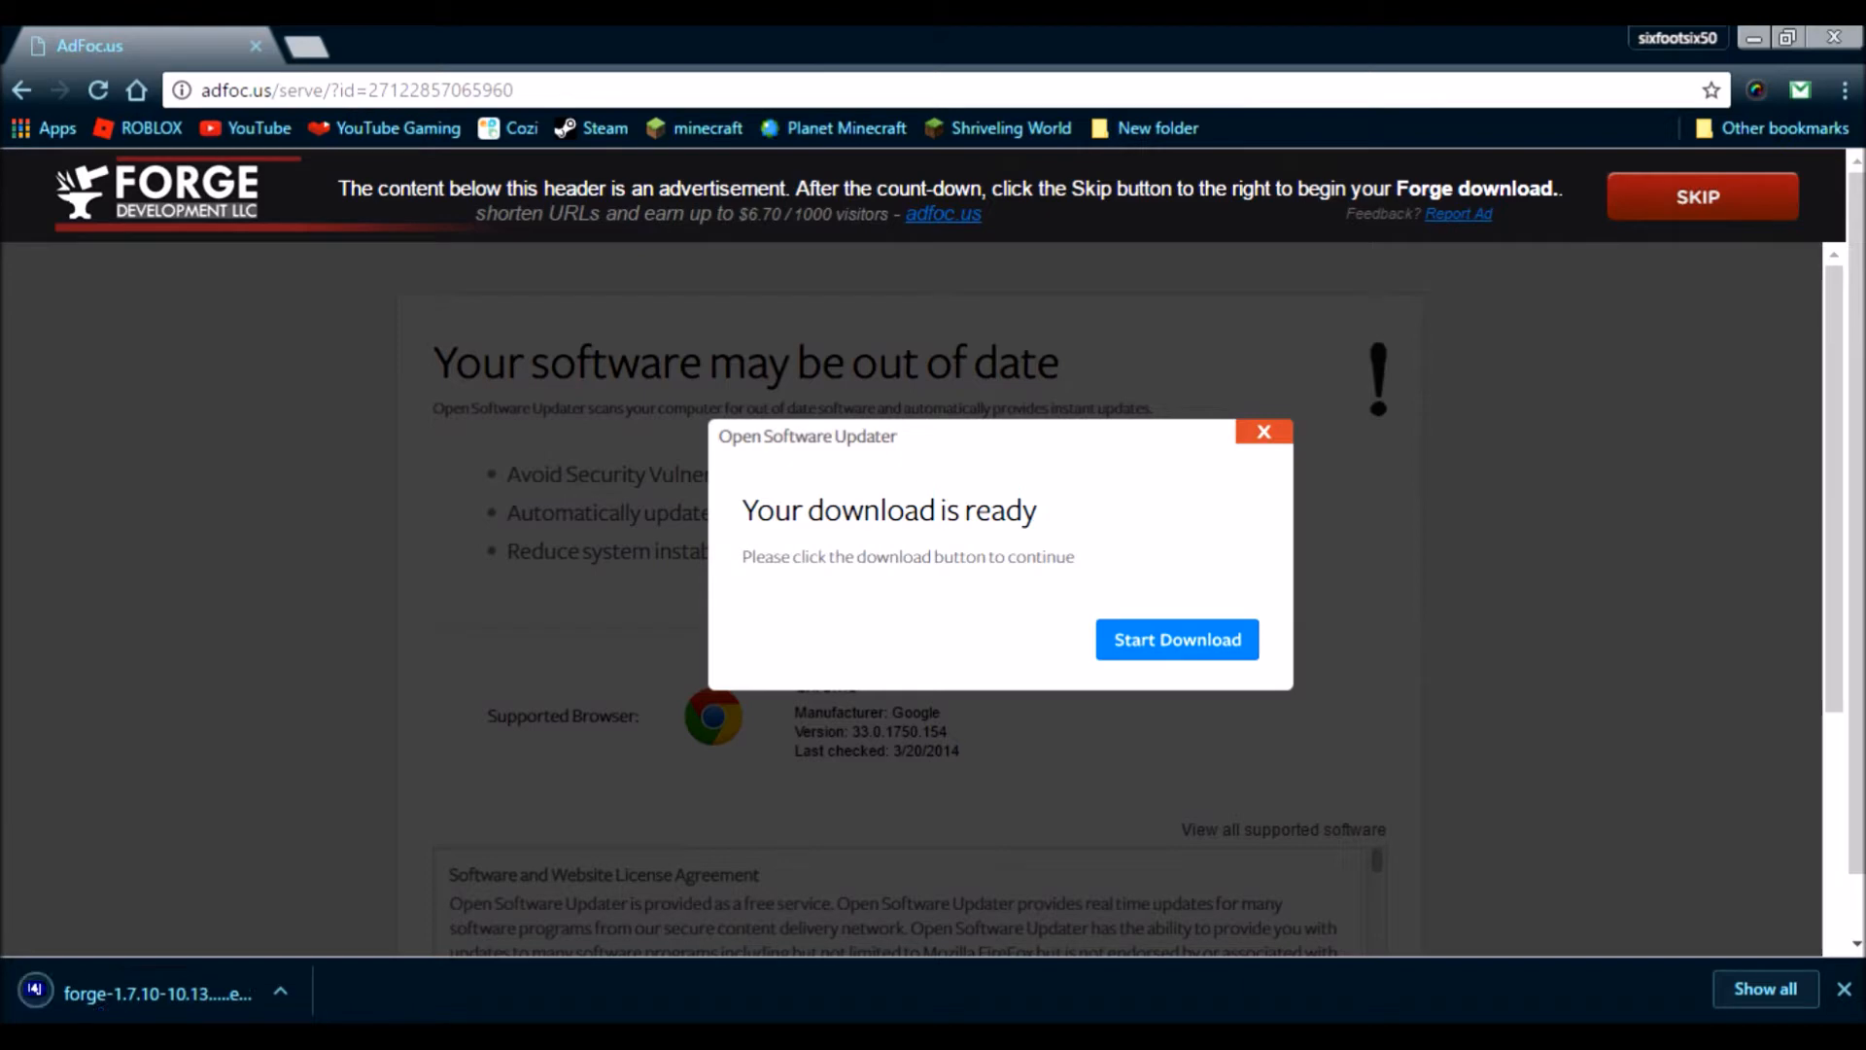
# Close the ad page and launch the downloaded Forge installer from the downloads list.
pyautogui.click(1766, 989)
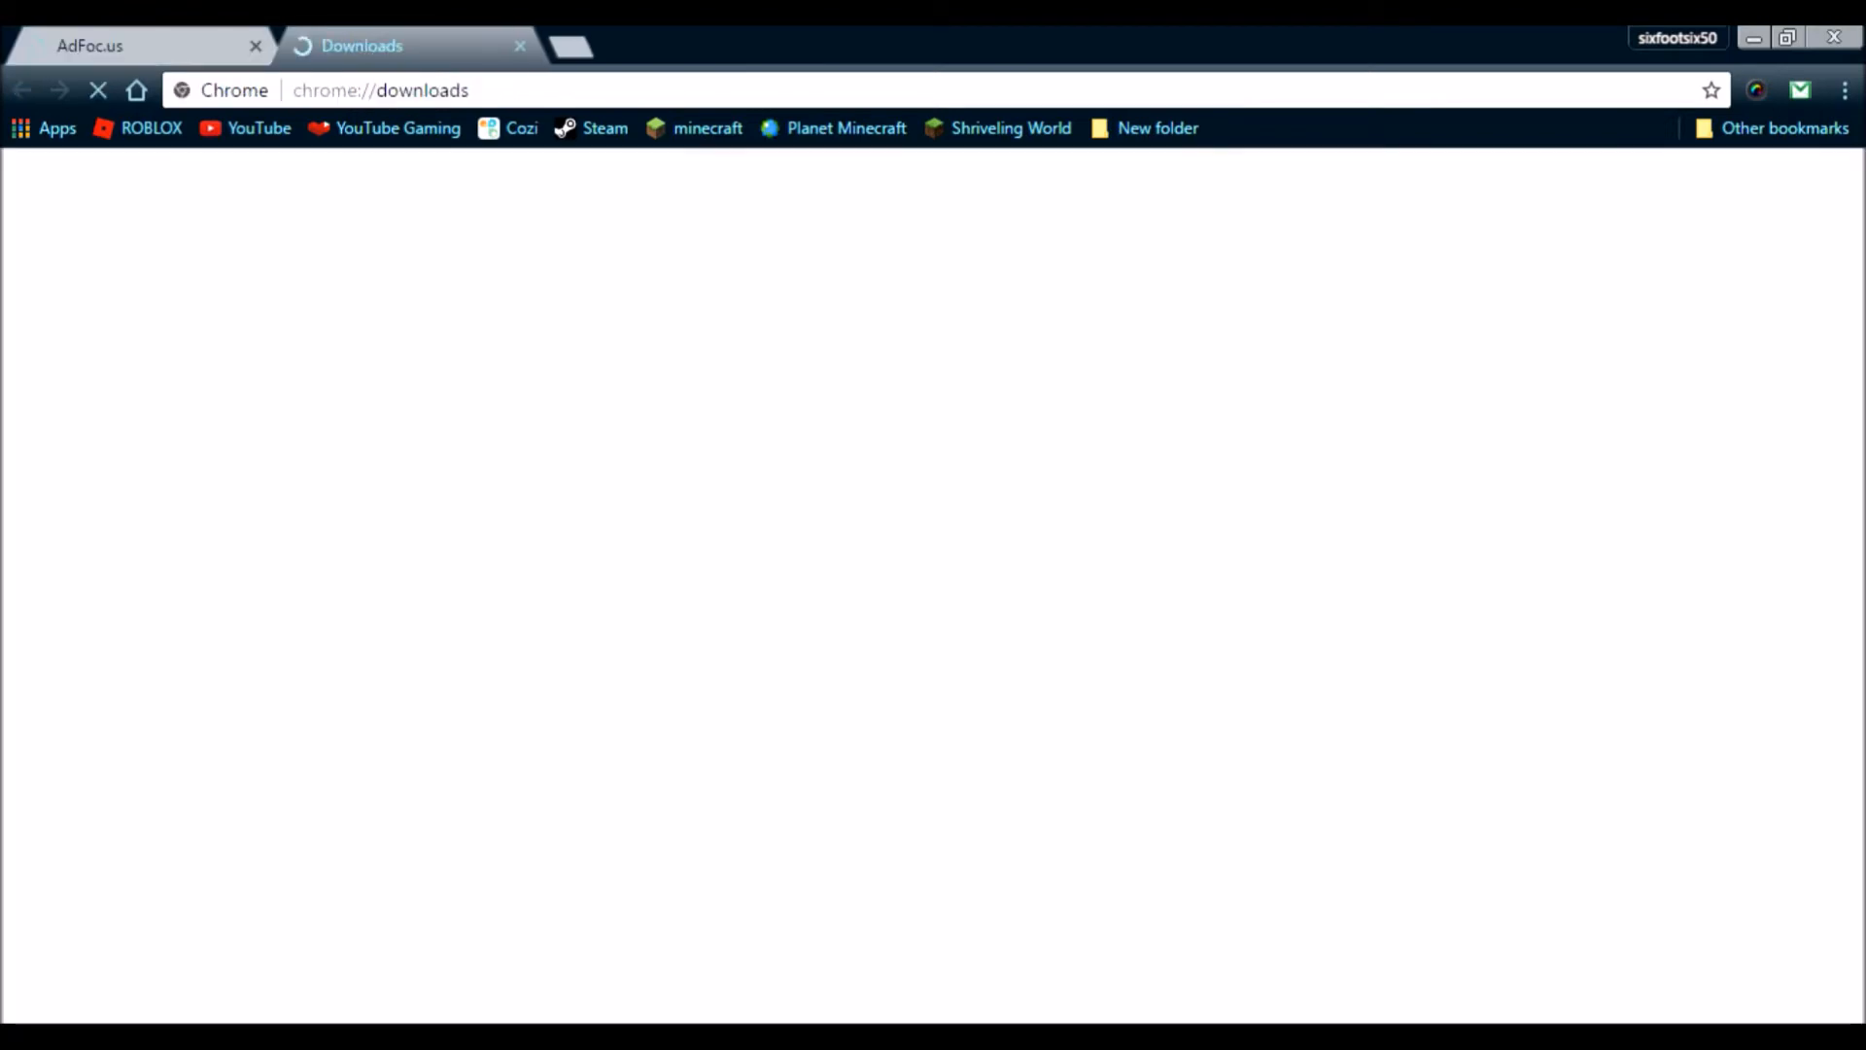
pyautogui.click(255, 46)
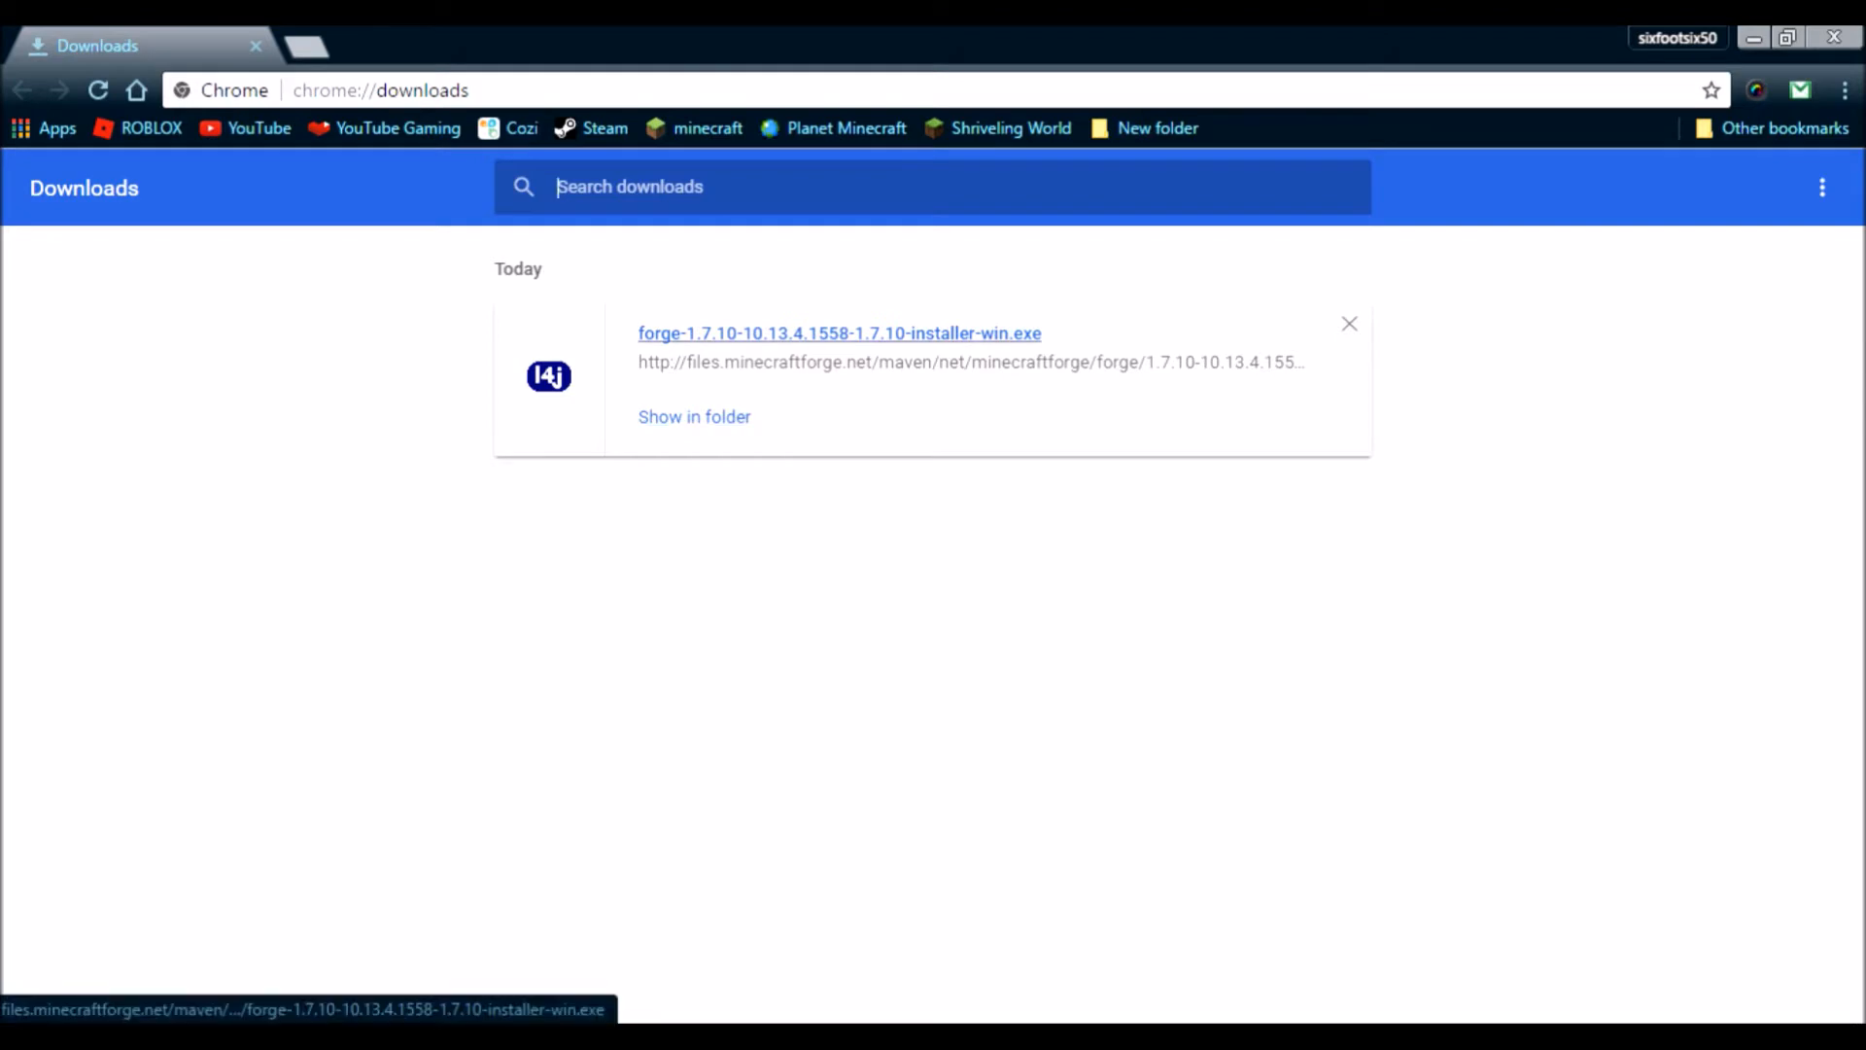
pyautogui.click(839, 334)
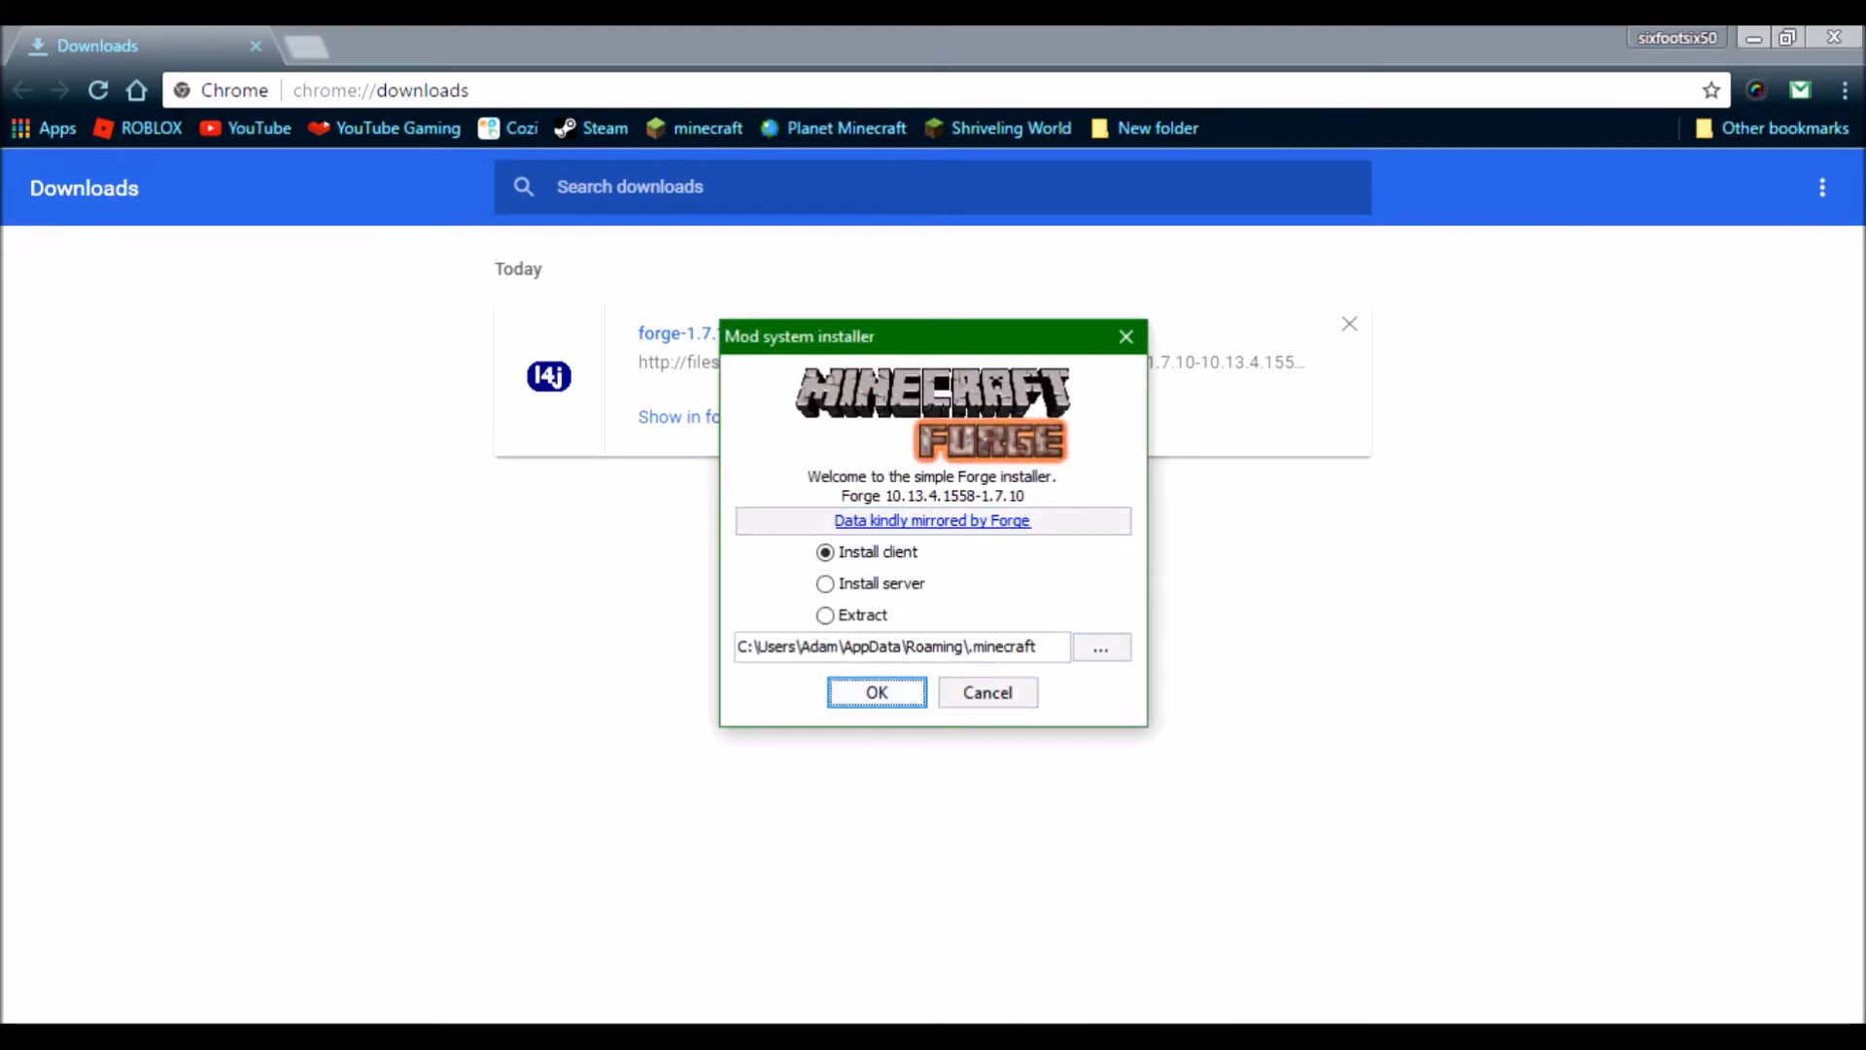
# Install the Forge 1.7.10 client into the default .minecraft folder and dismiss the Complete notice.
pyautogui.moveTo(934, 336); pyautogui.dragTo(829, 257)
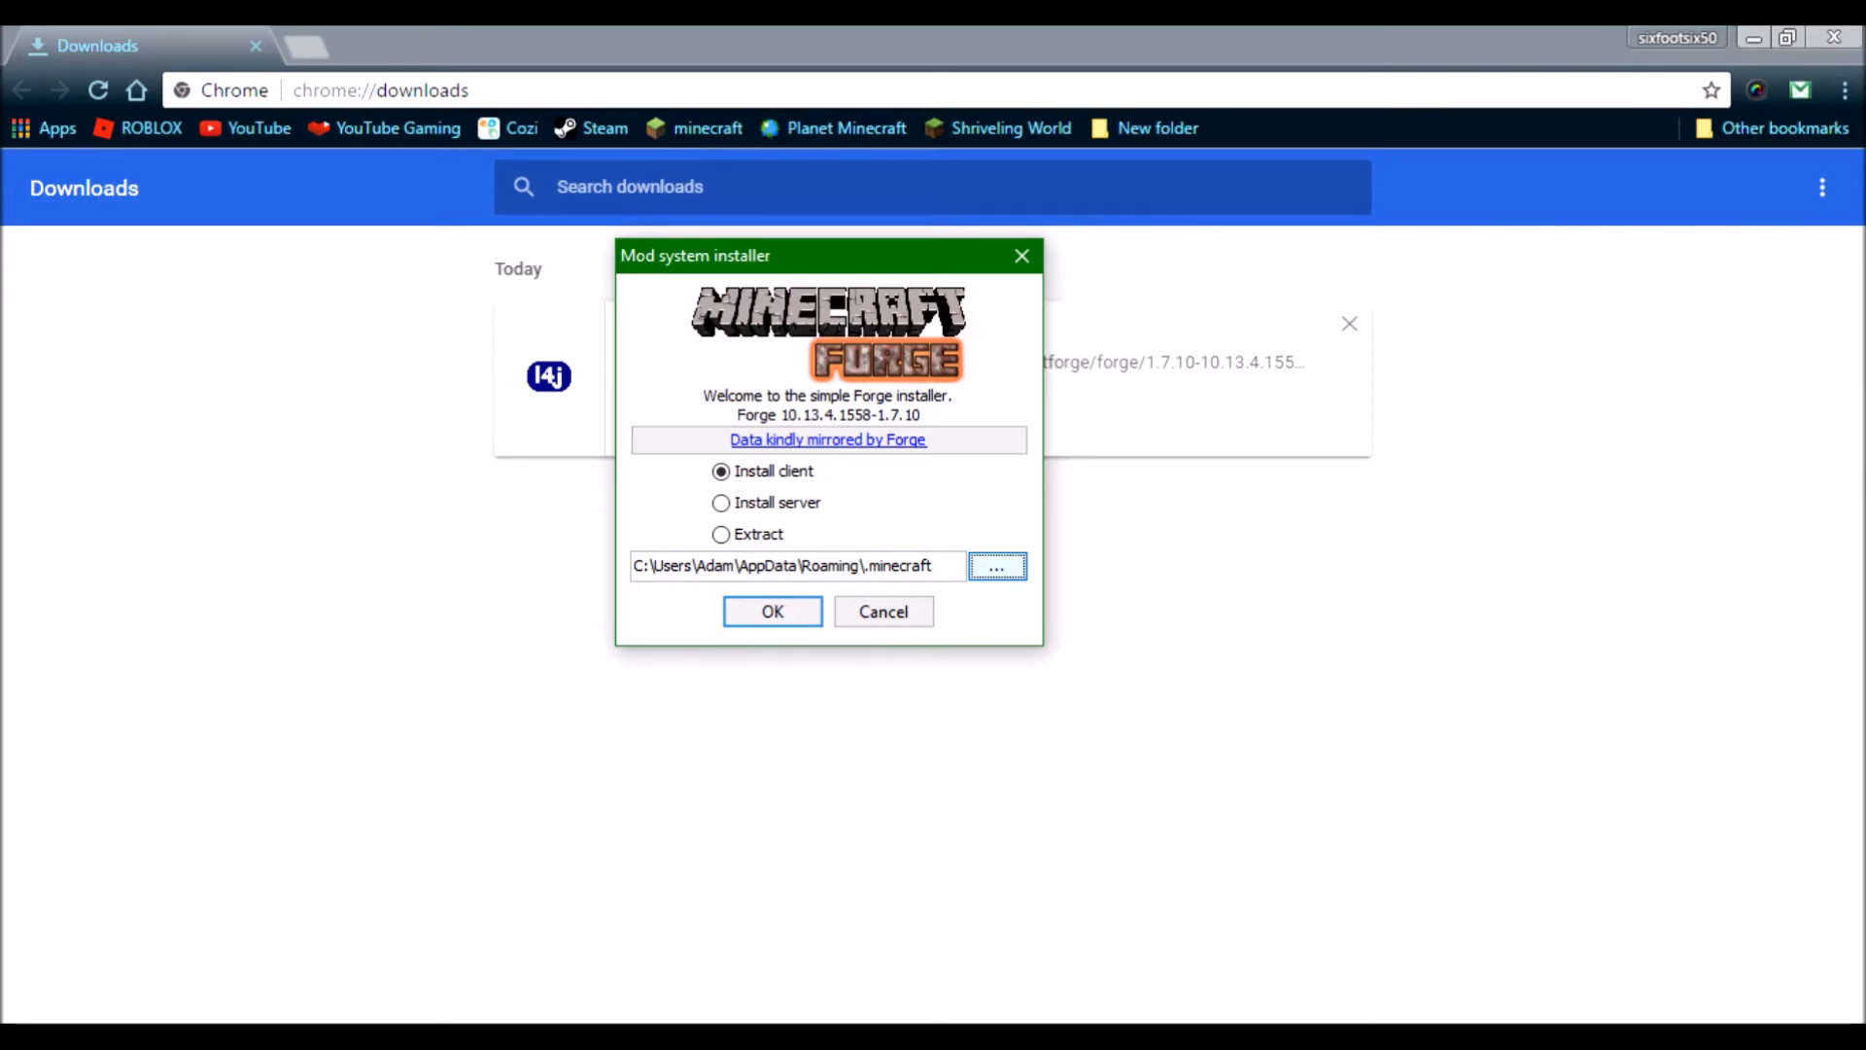
pyautogui.click(995, 566)
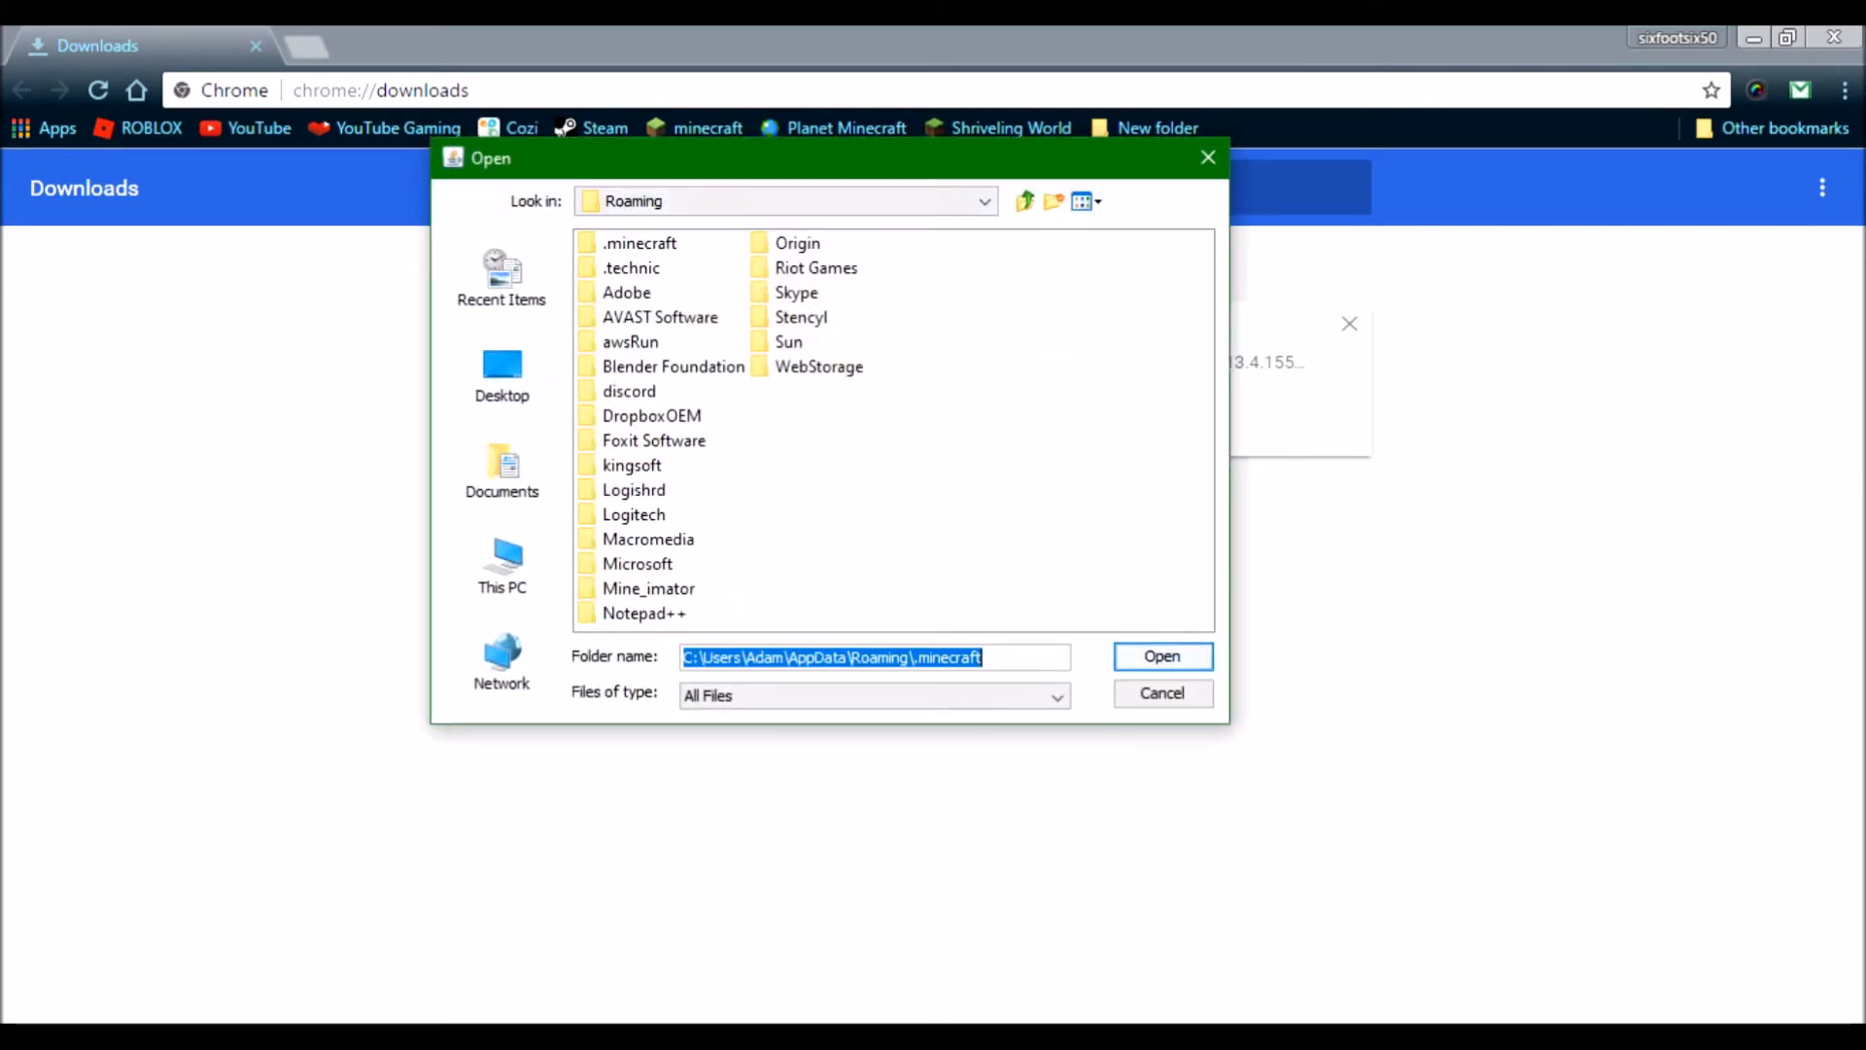
pyautogui.click(1162, 692)
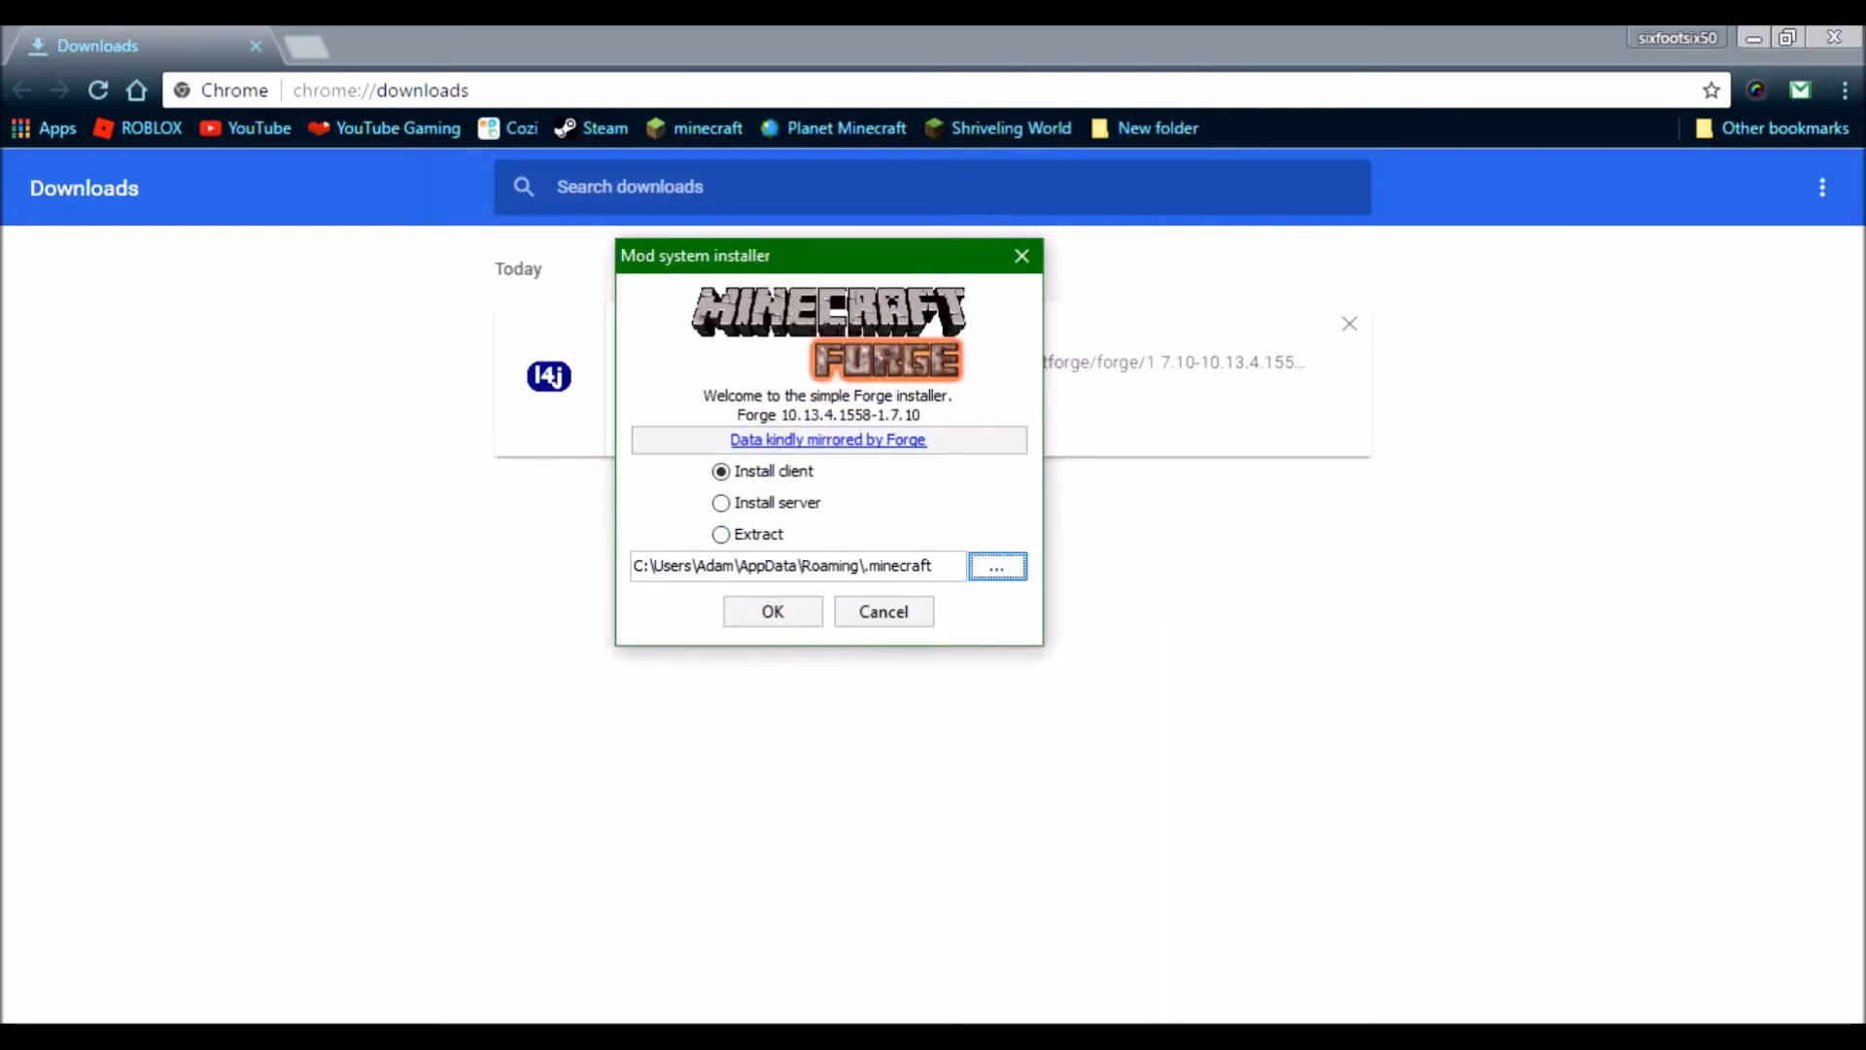
pyautogui.click(773, 610)
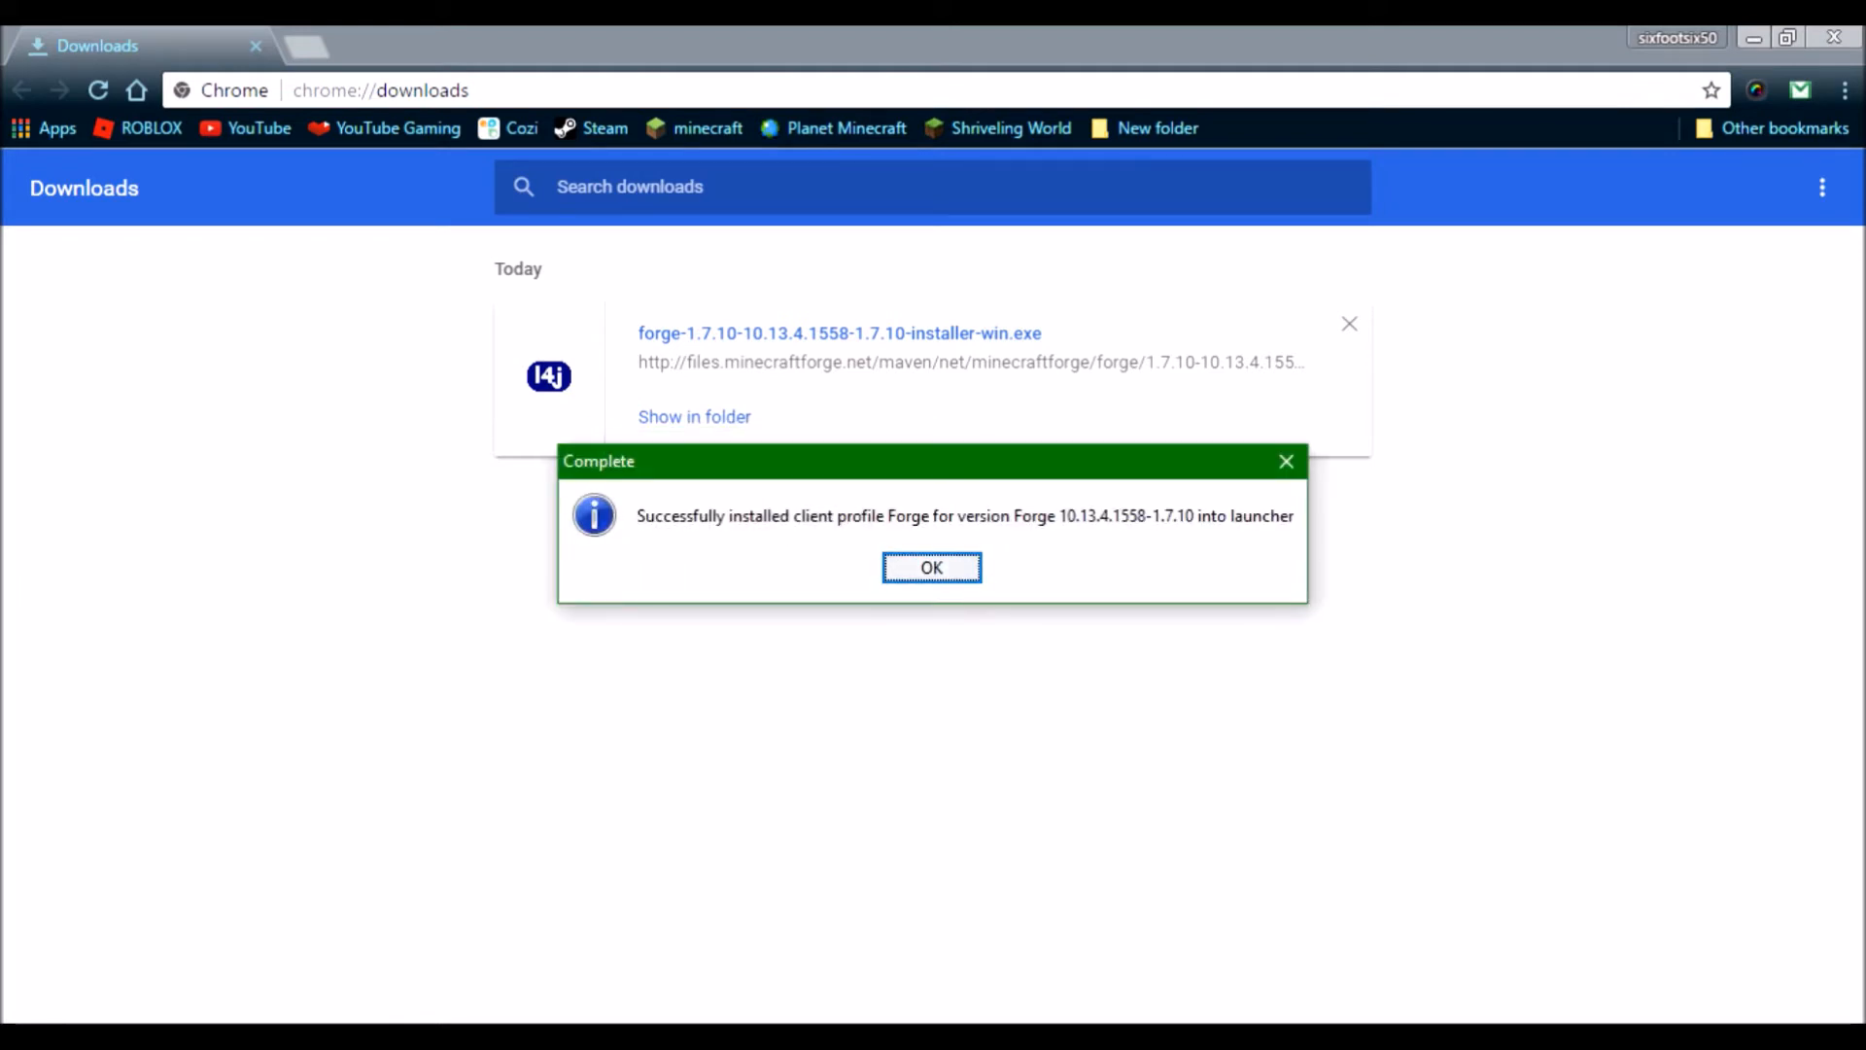
pyautogui.press('Return')
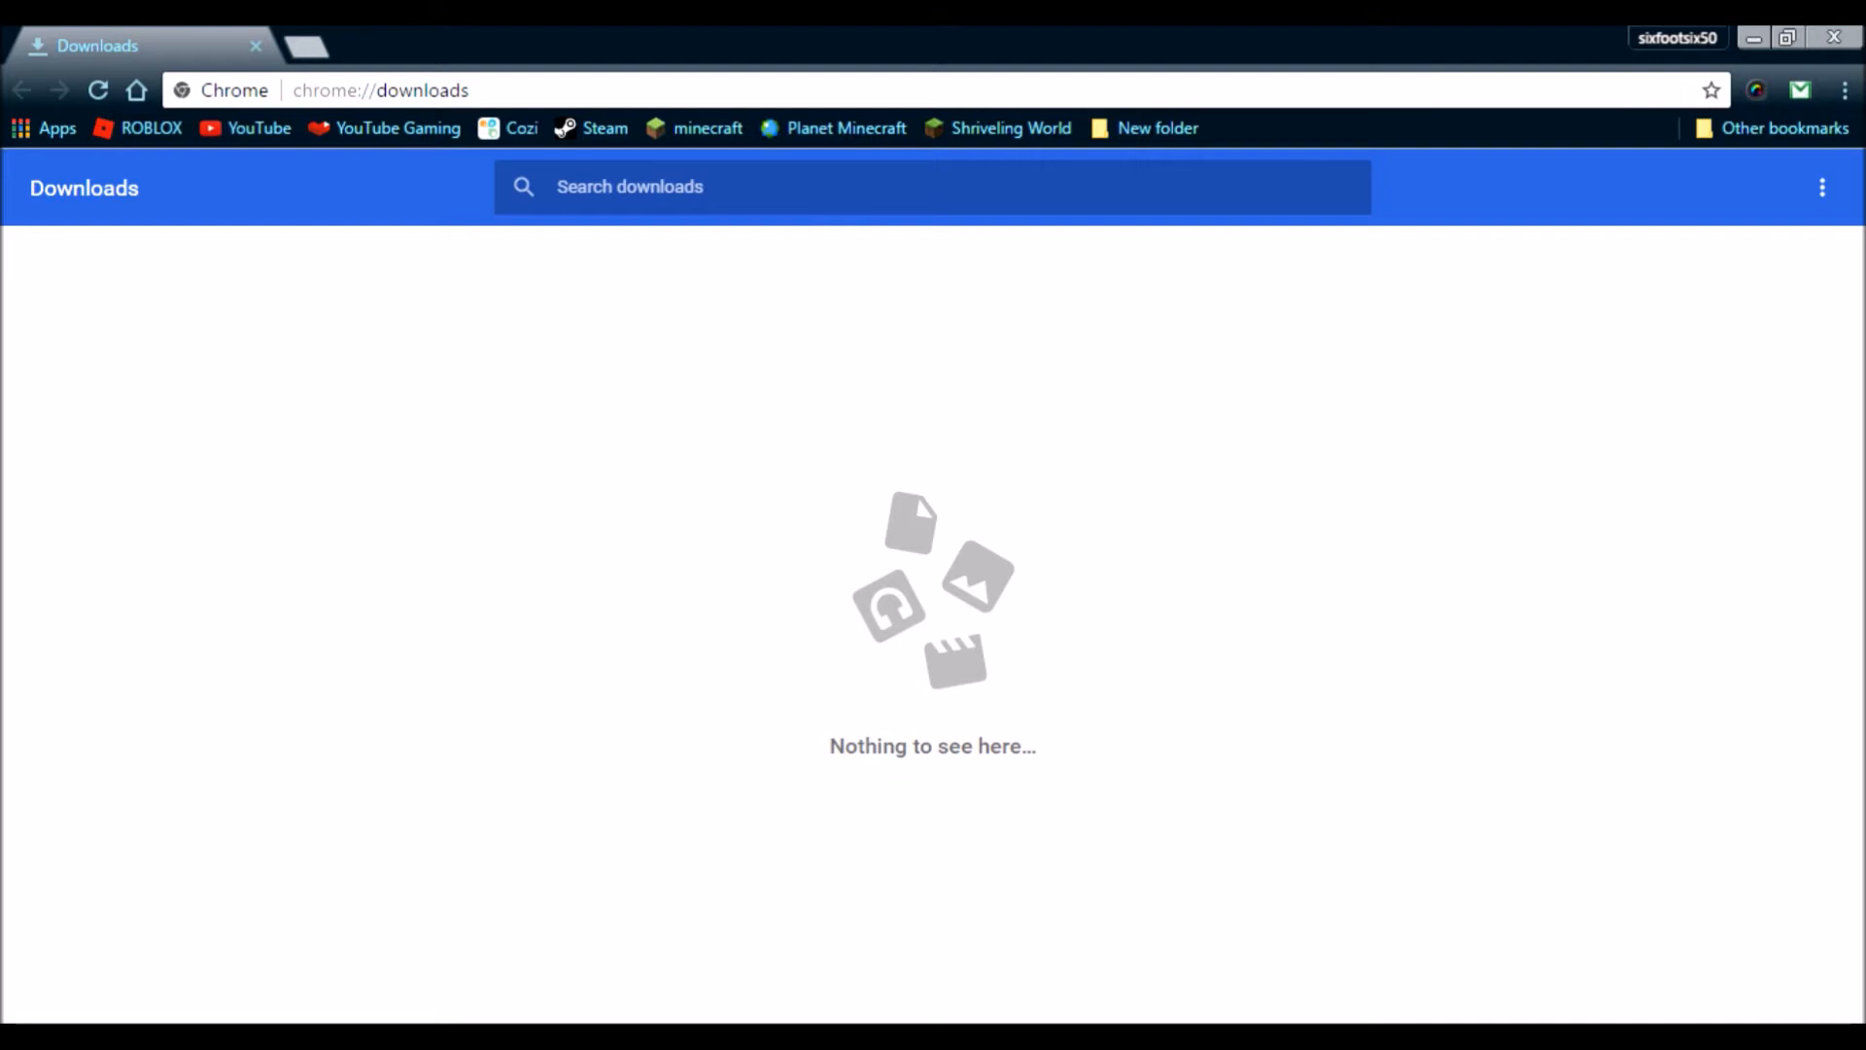
# Search Google for Rival Rebels and open the rivalrebels.blogspot.com result.
pyautogui.hotkey('ctrl', 'l')
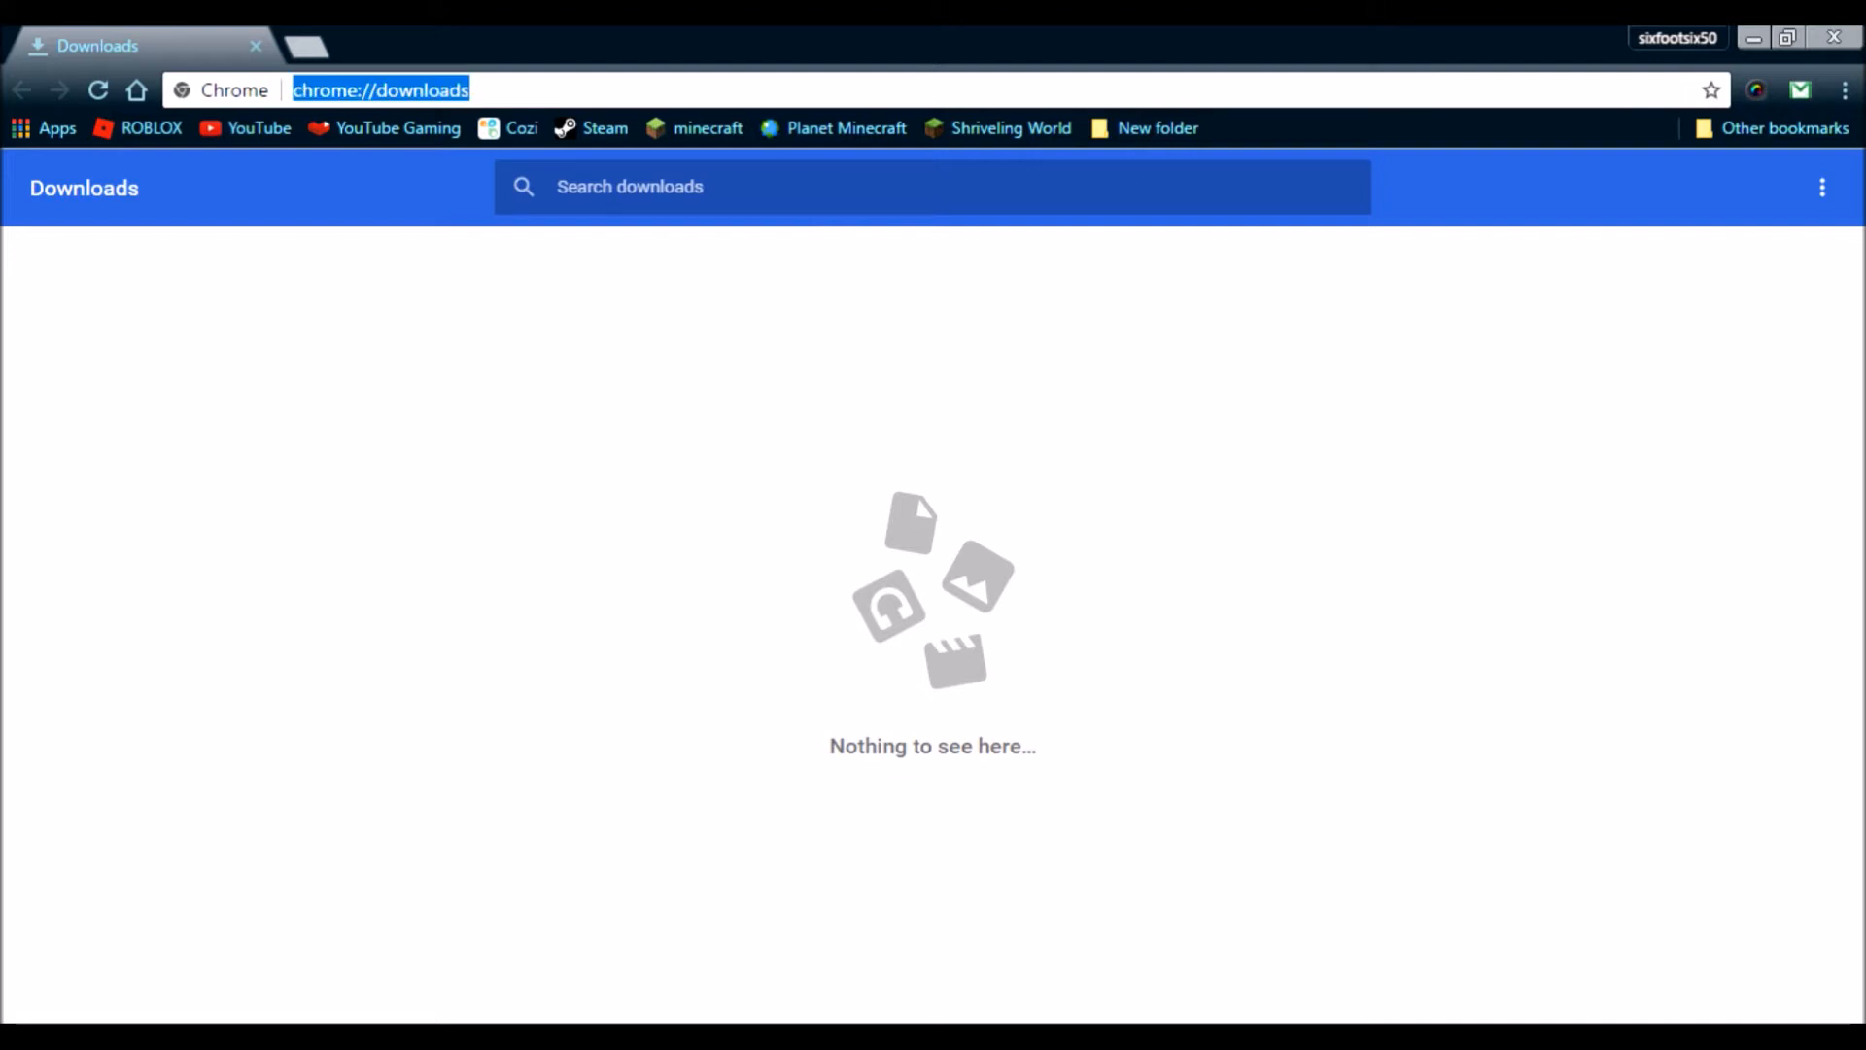
pyautogui.write('ri')
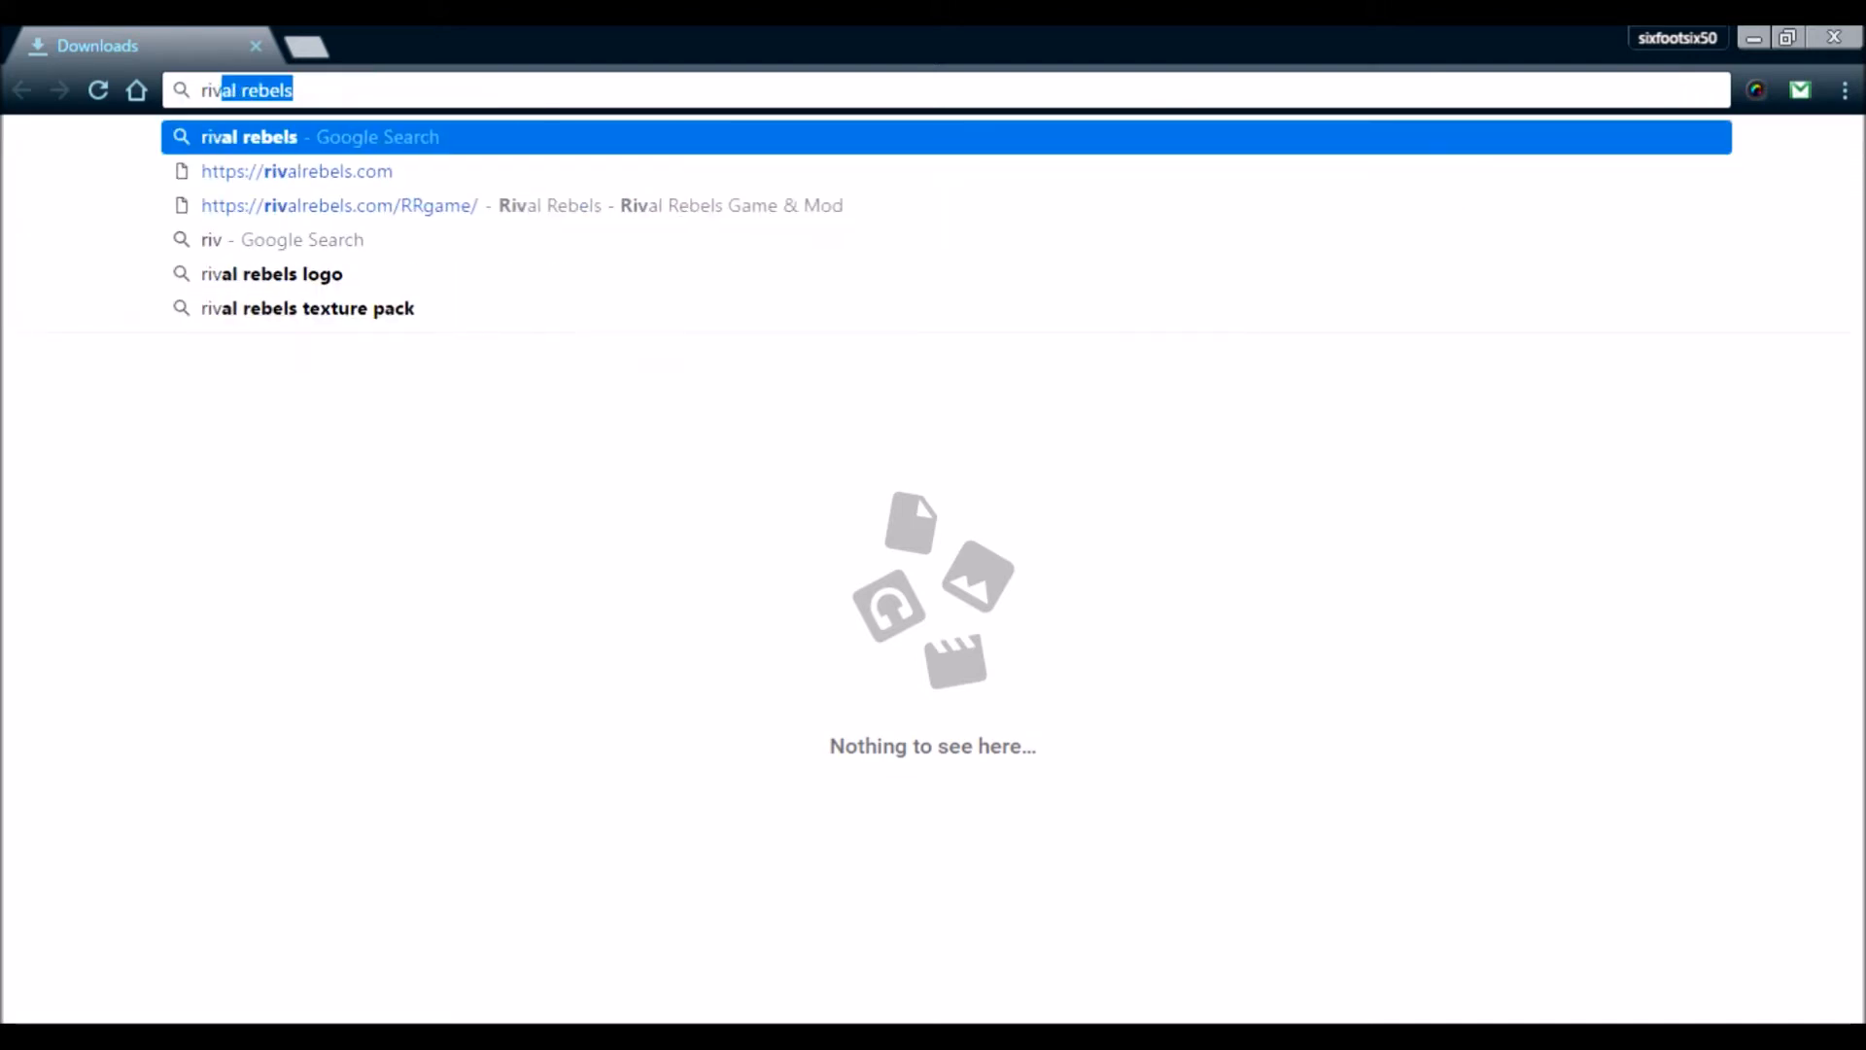
pyautogui.write('va reels')
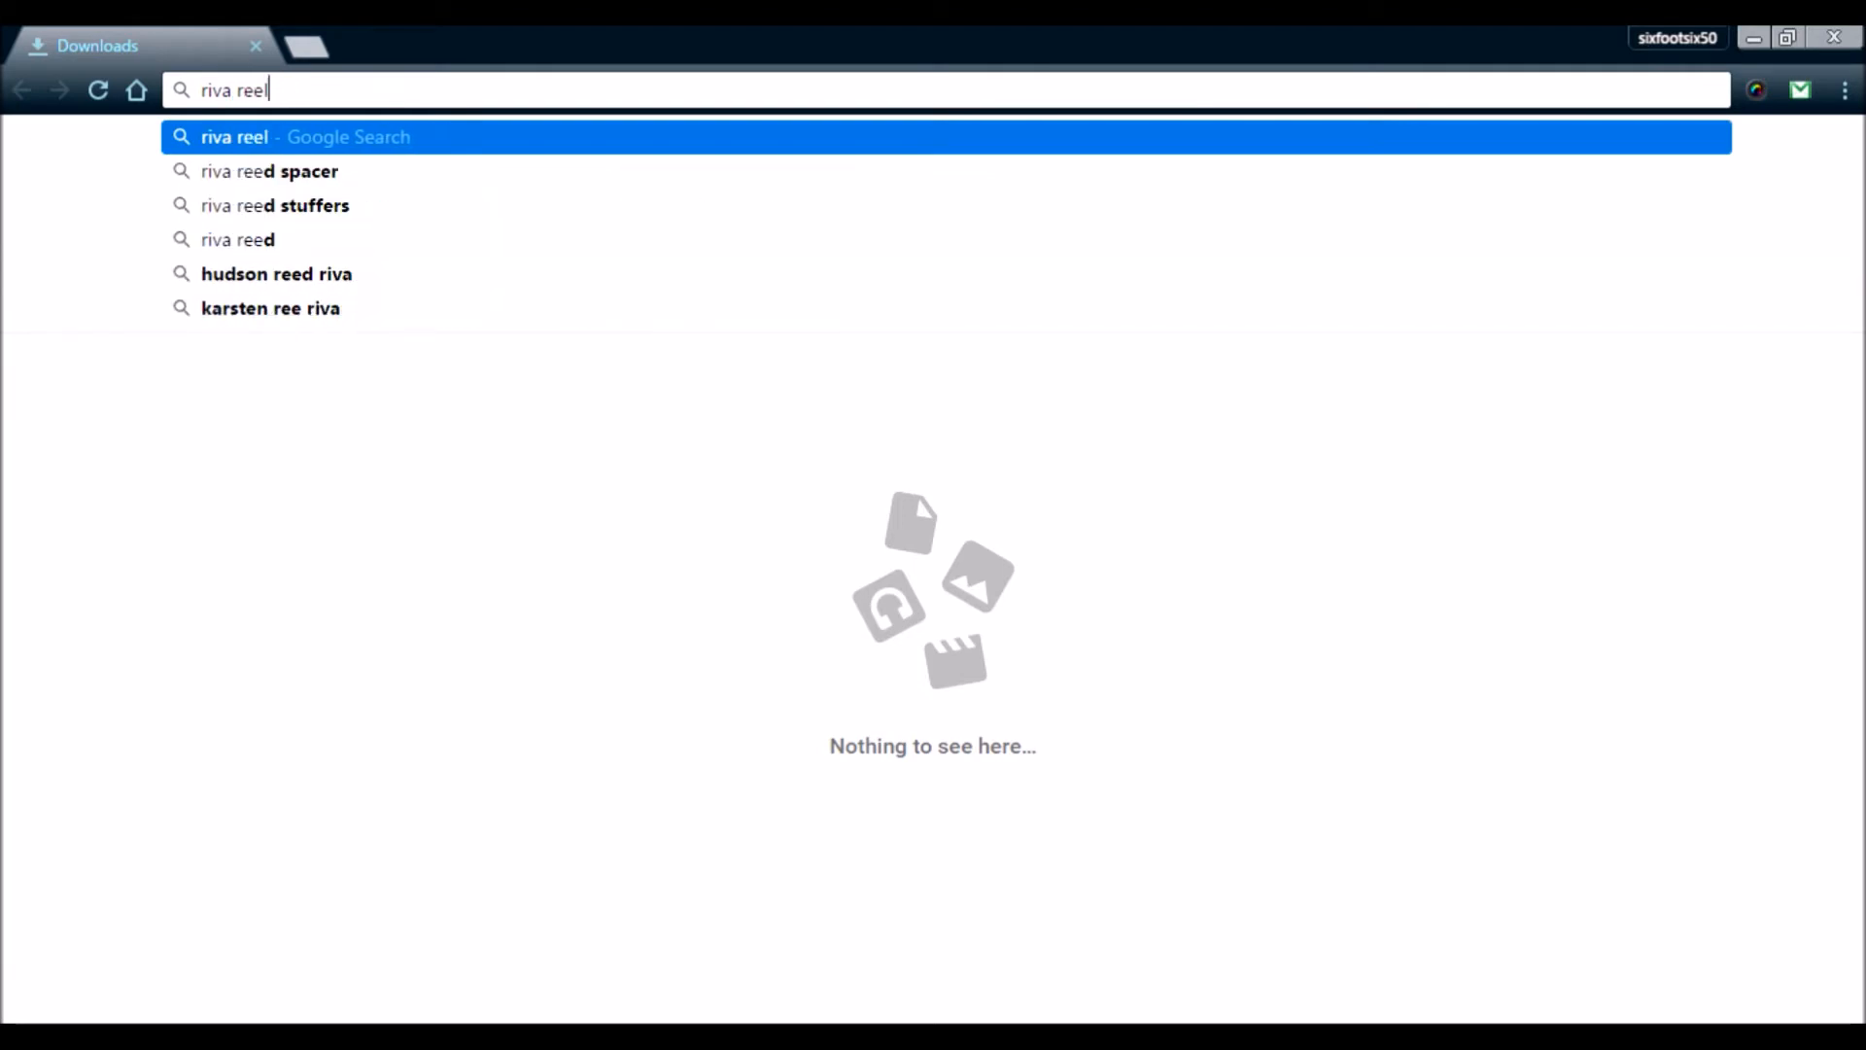
pyautogui.press('Return')
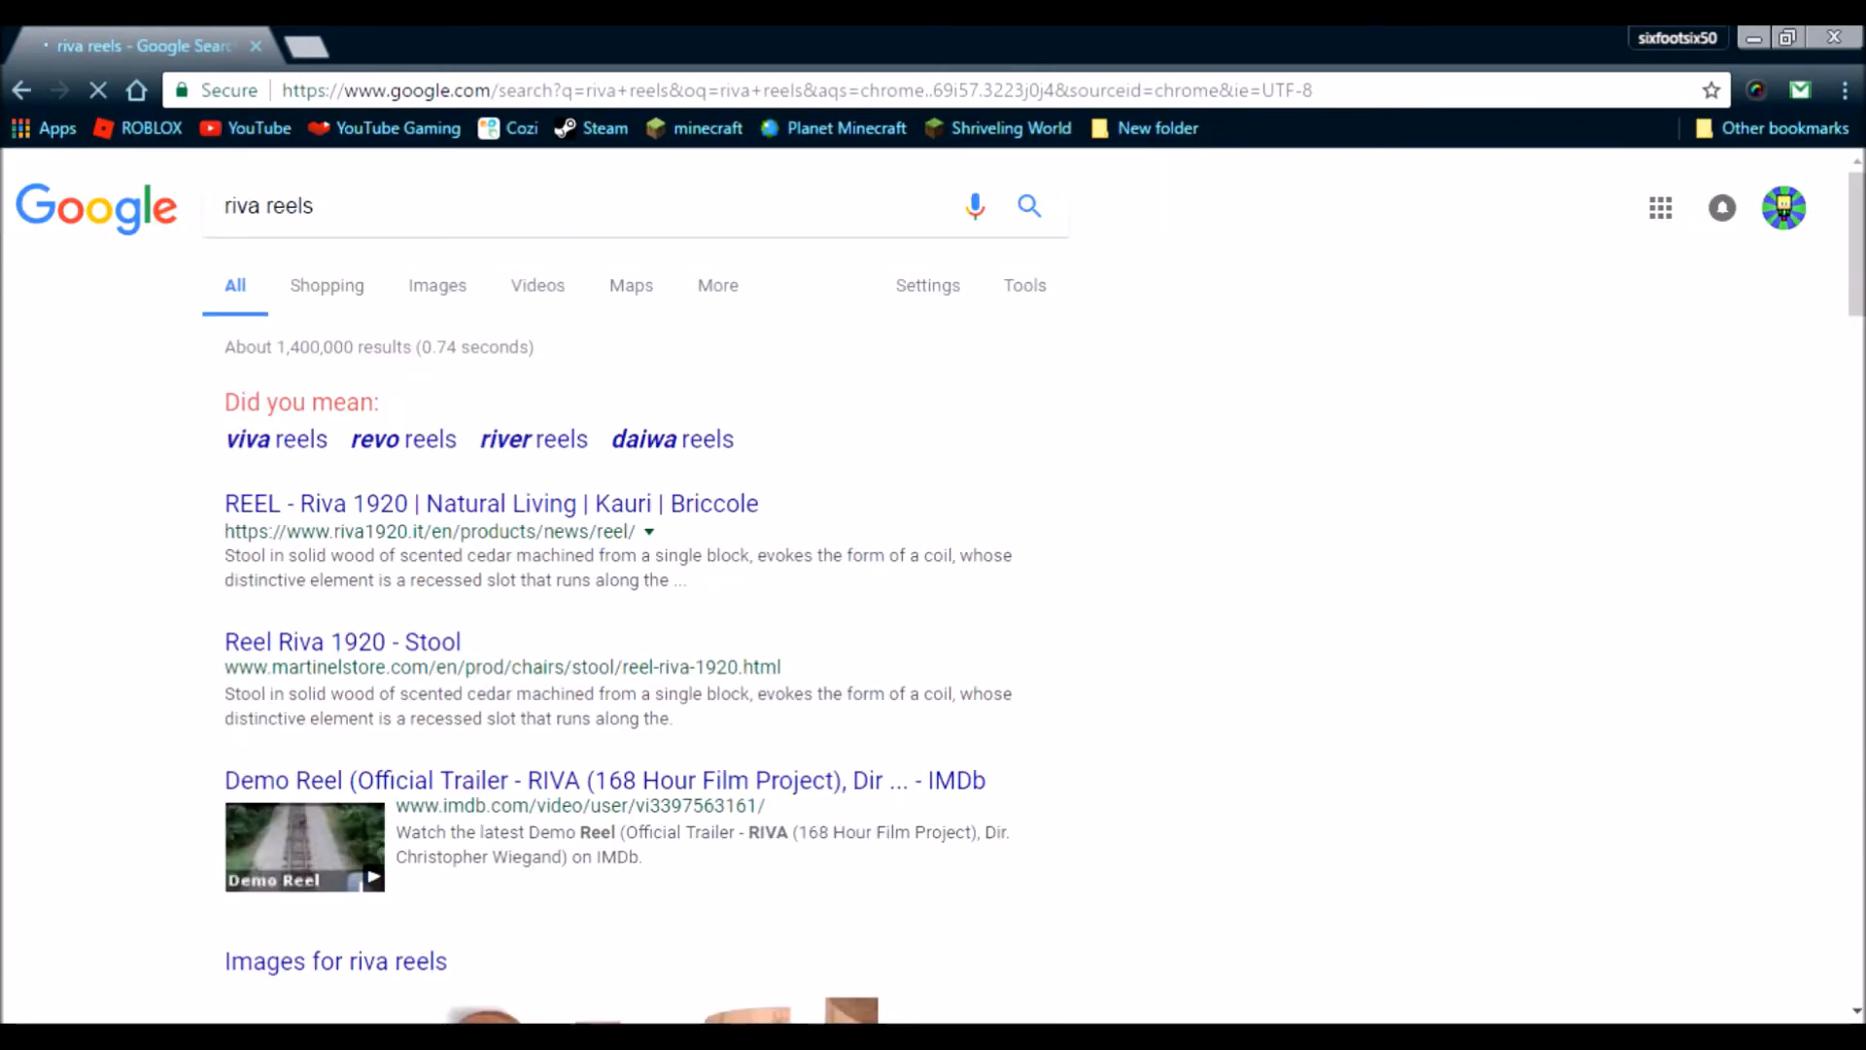
pyautogui.click(287, 206)
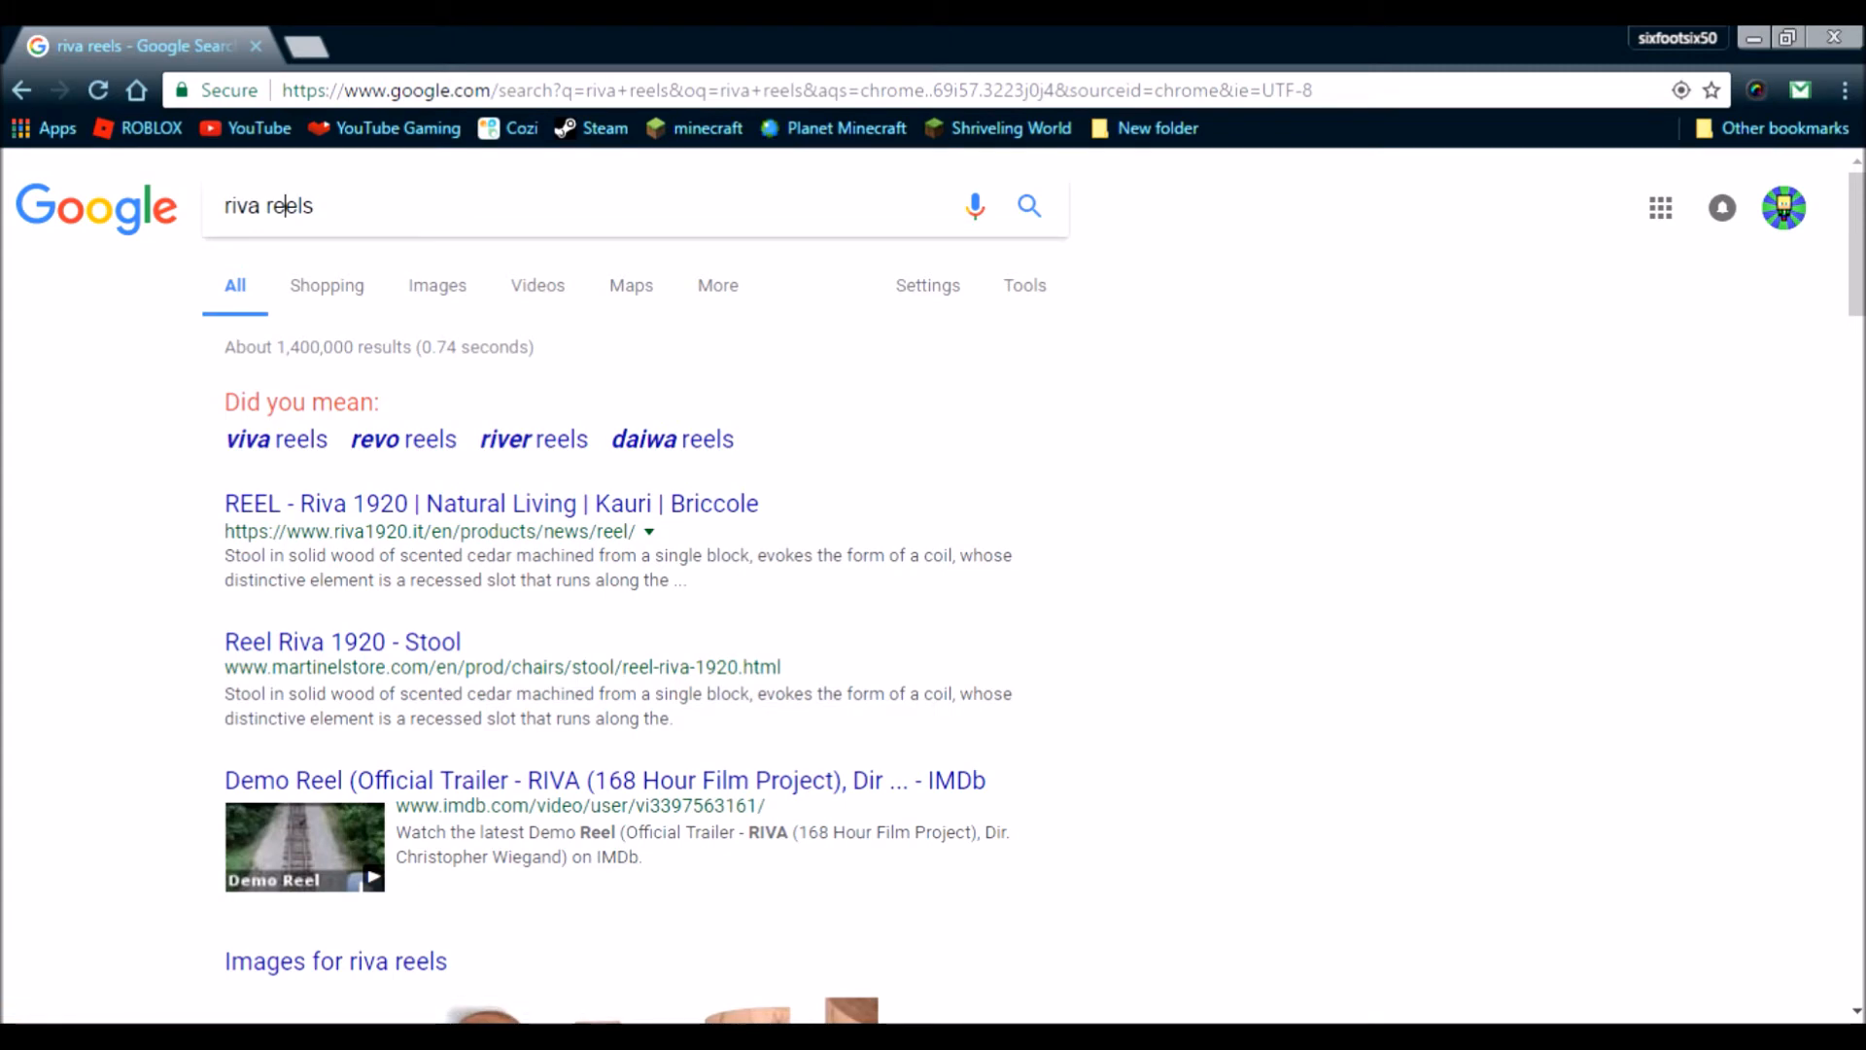
pyautogui.write('b')
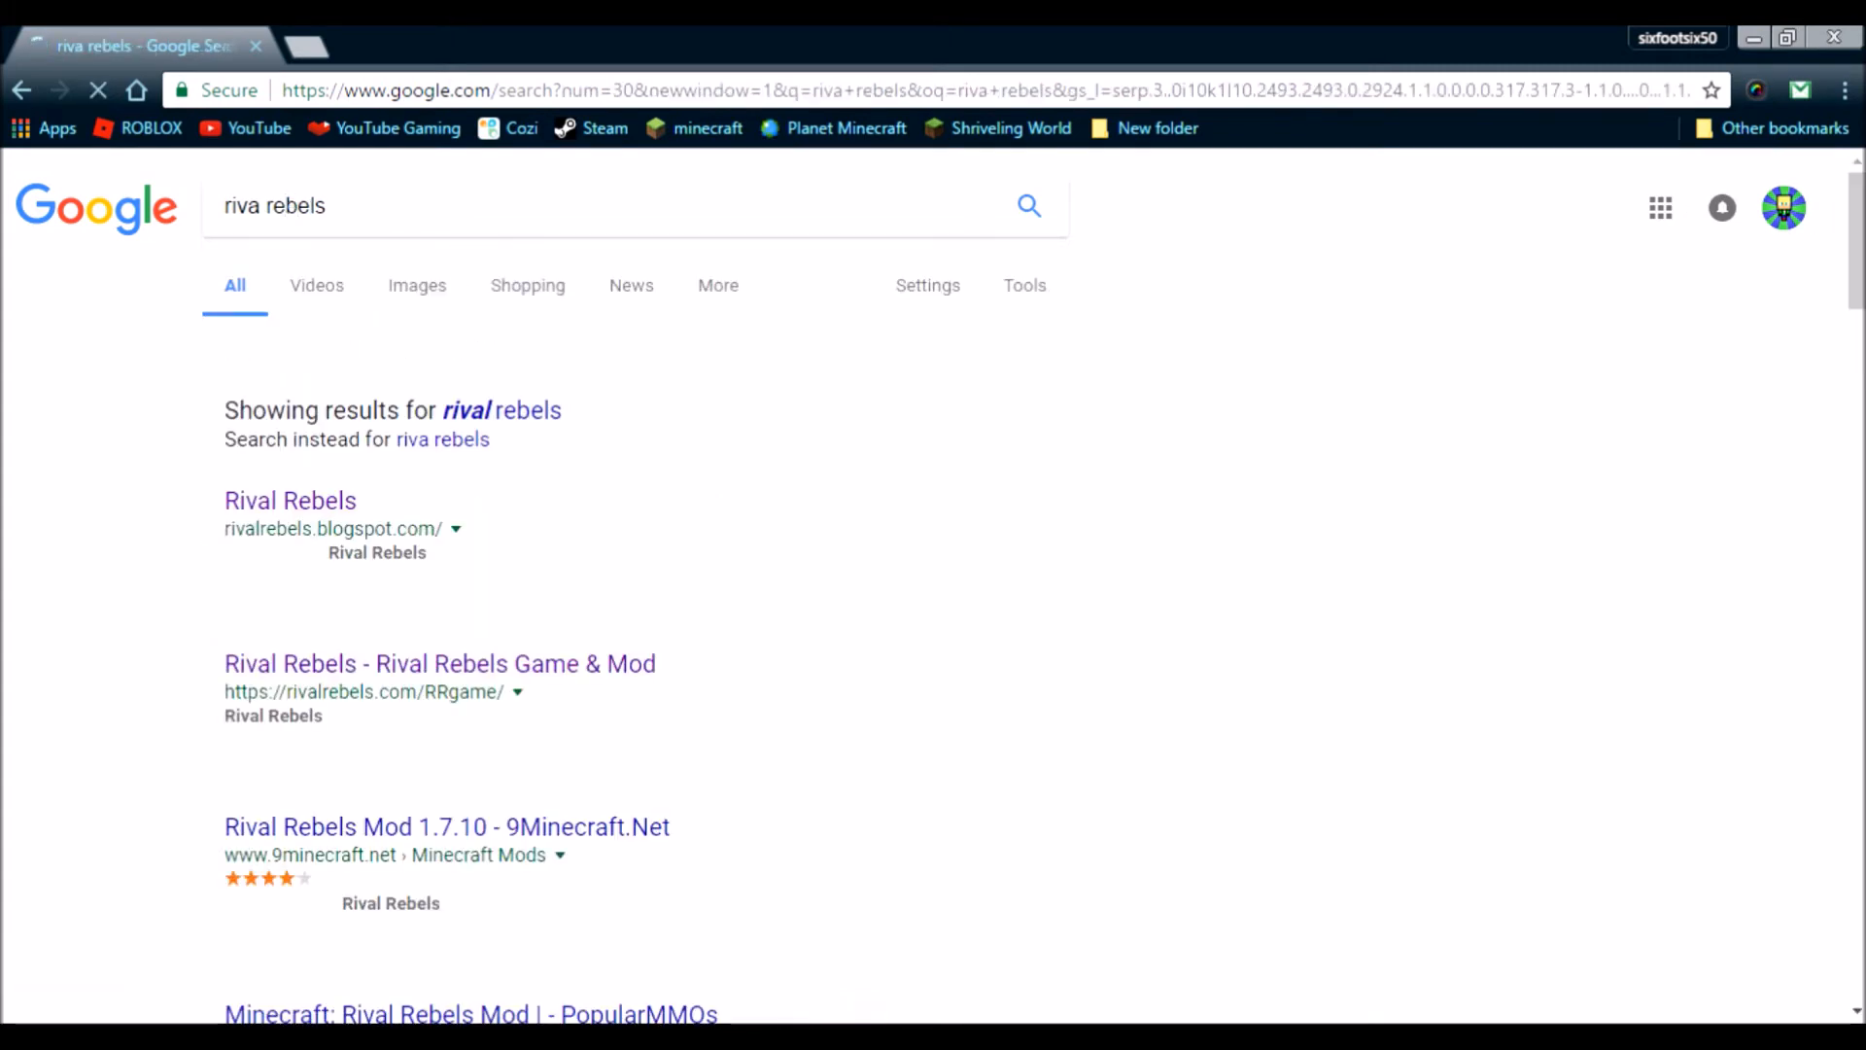
pyautogui.click(290, 499)
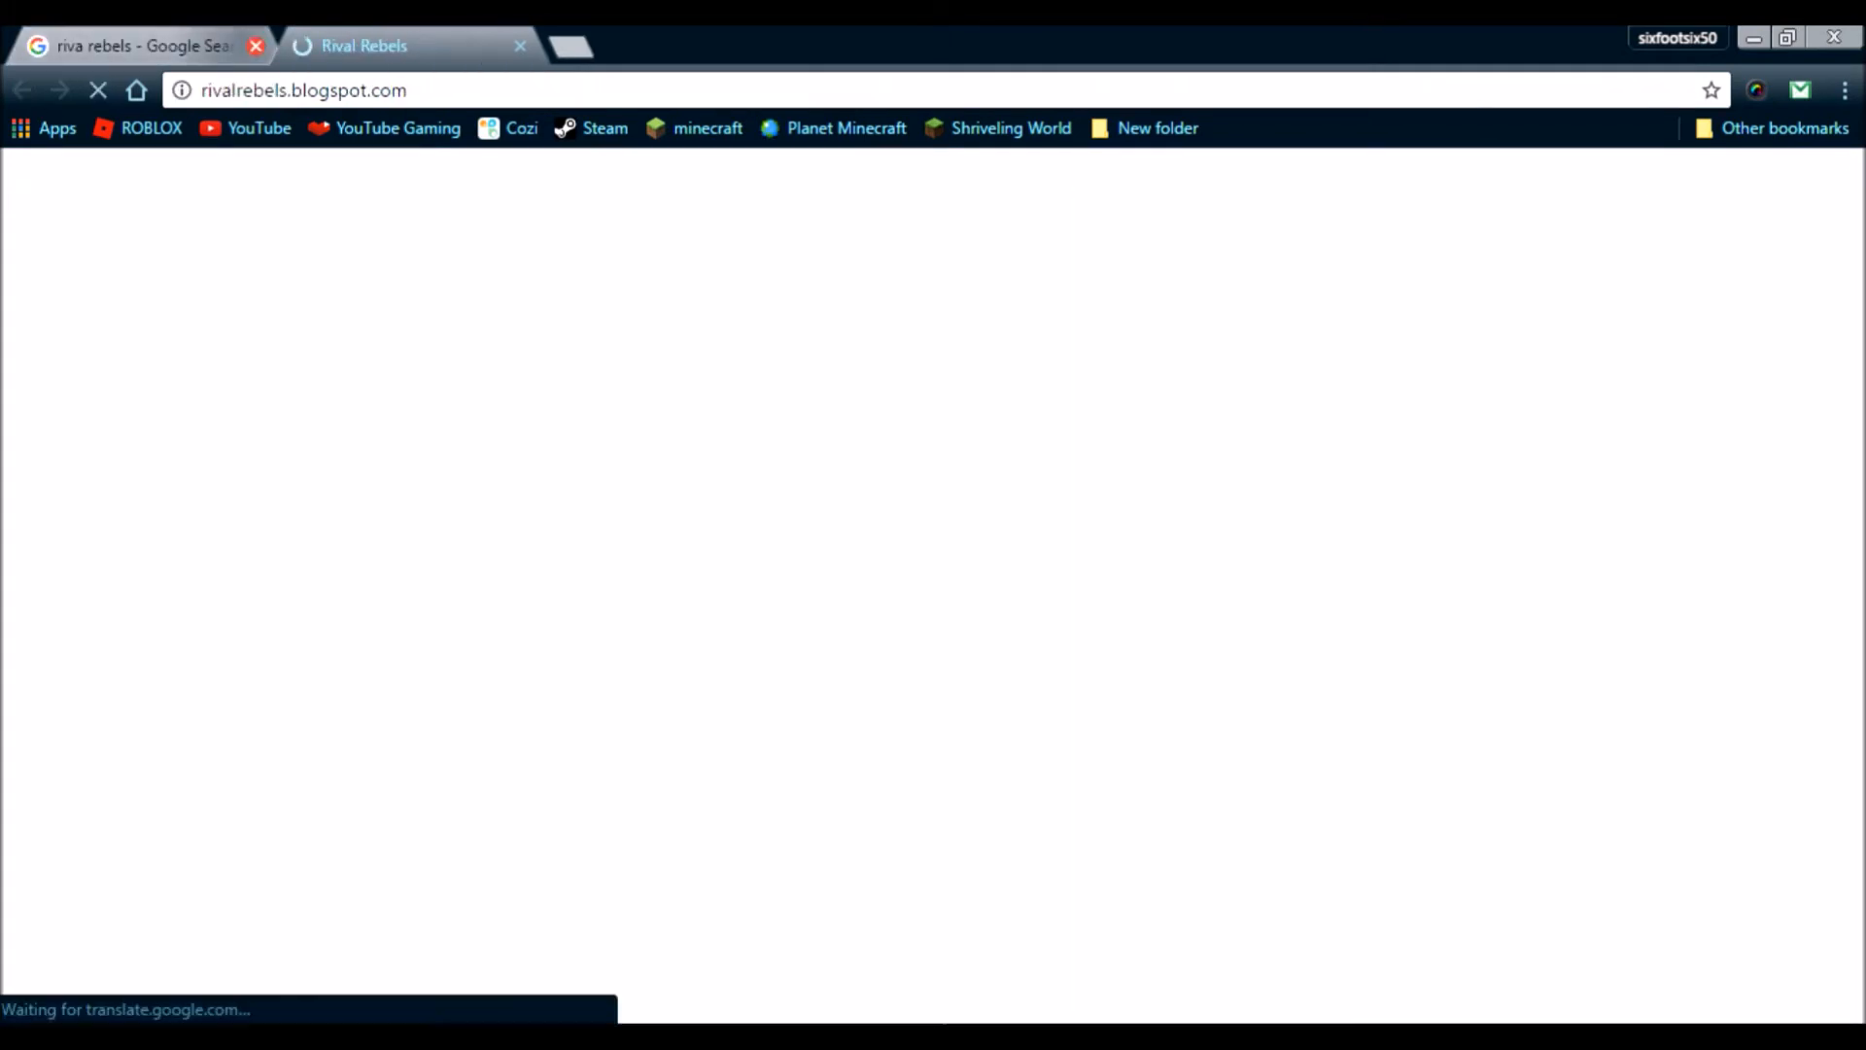
# Go to the mod's Download page and follow the Rival Rebels 1.7.10W link.
pyautogui.hotkey('ctrl', 'w')
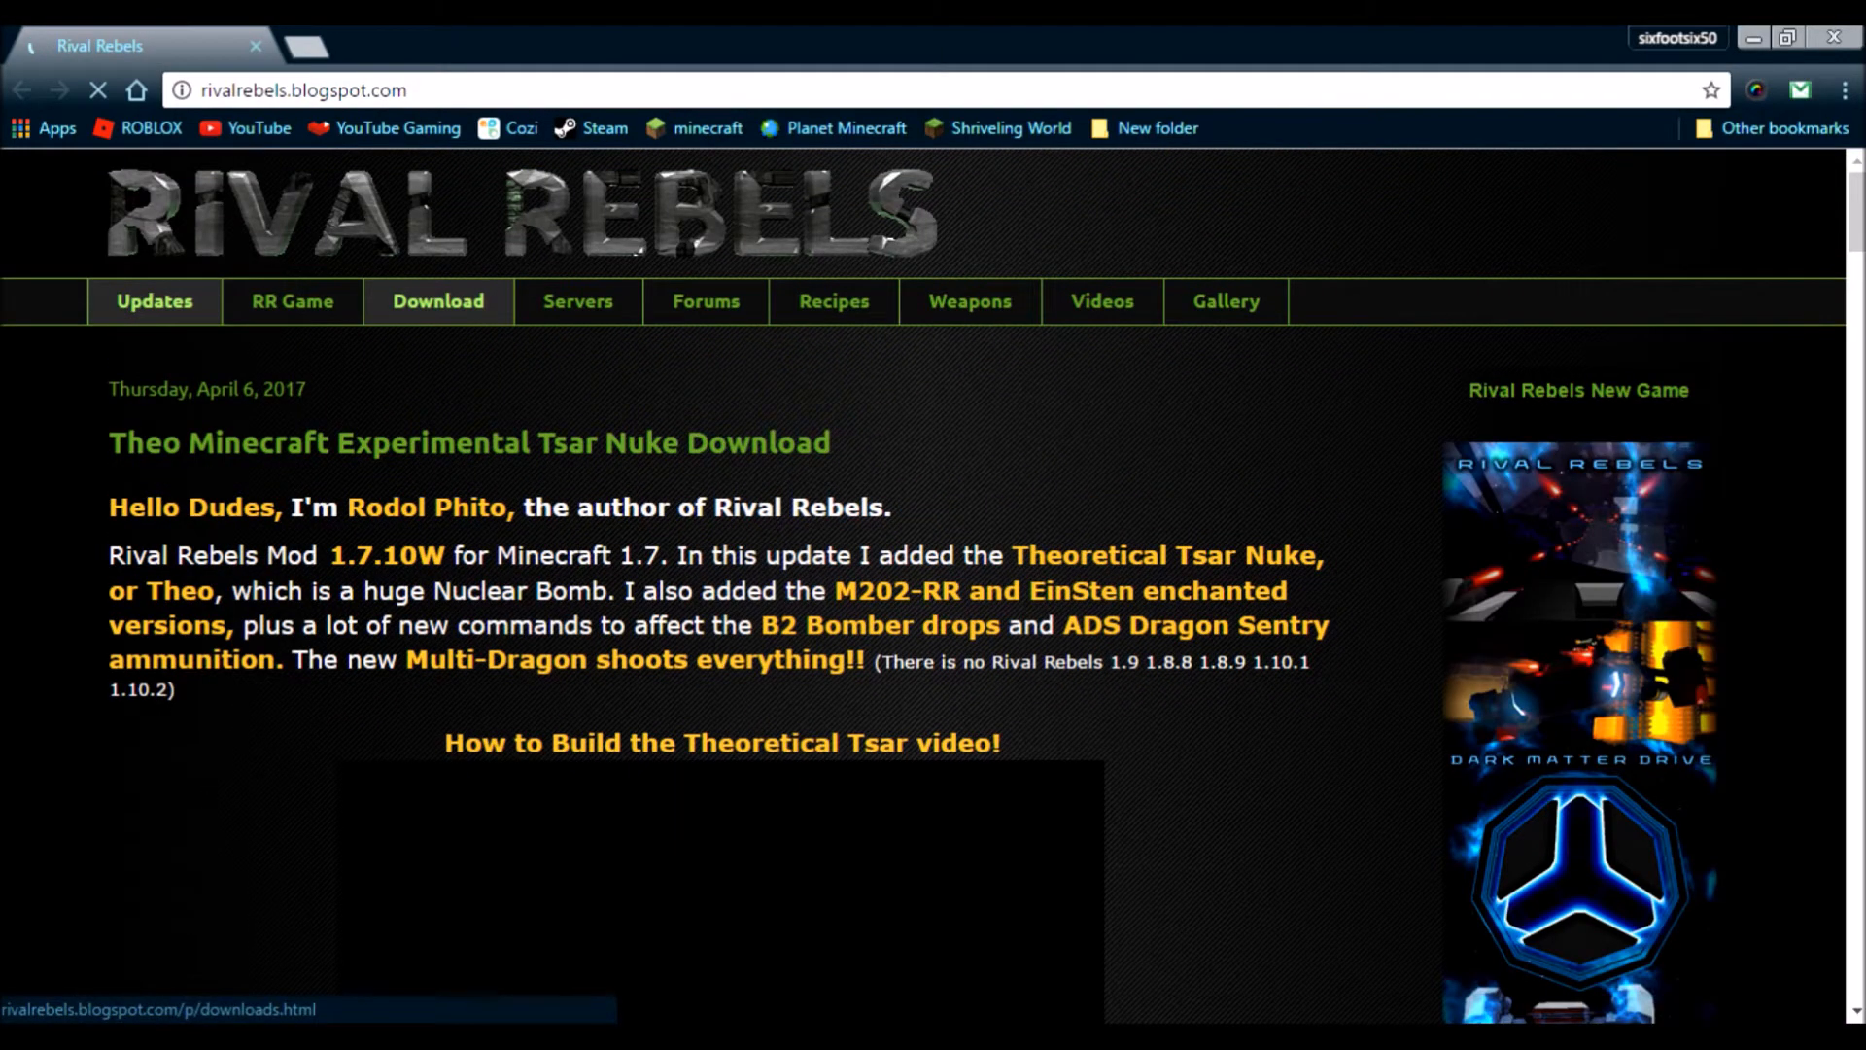
pyautogui.click(438, 301)
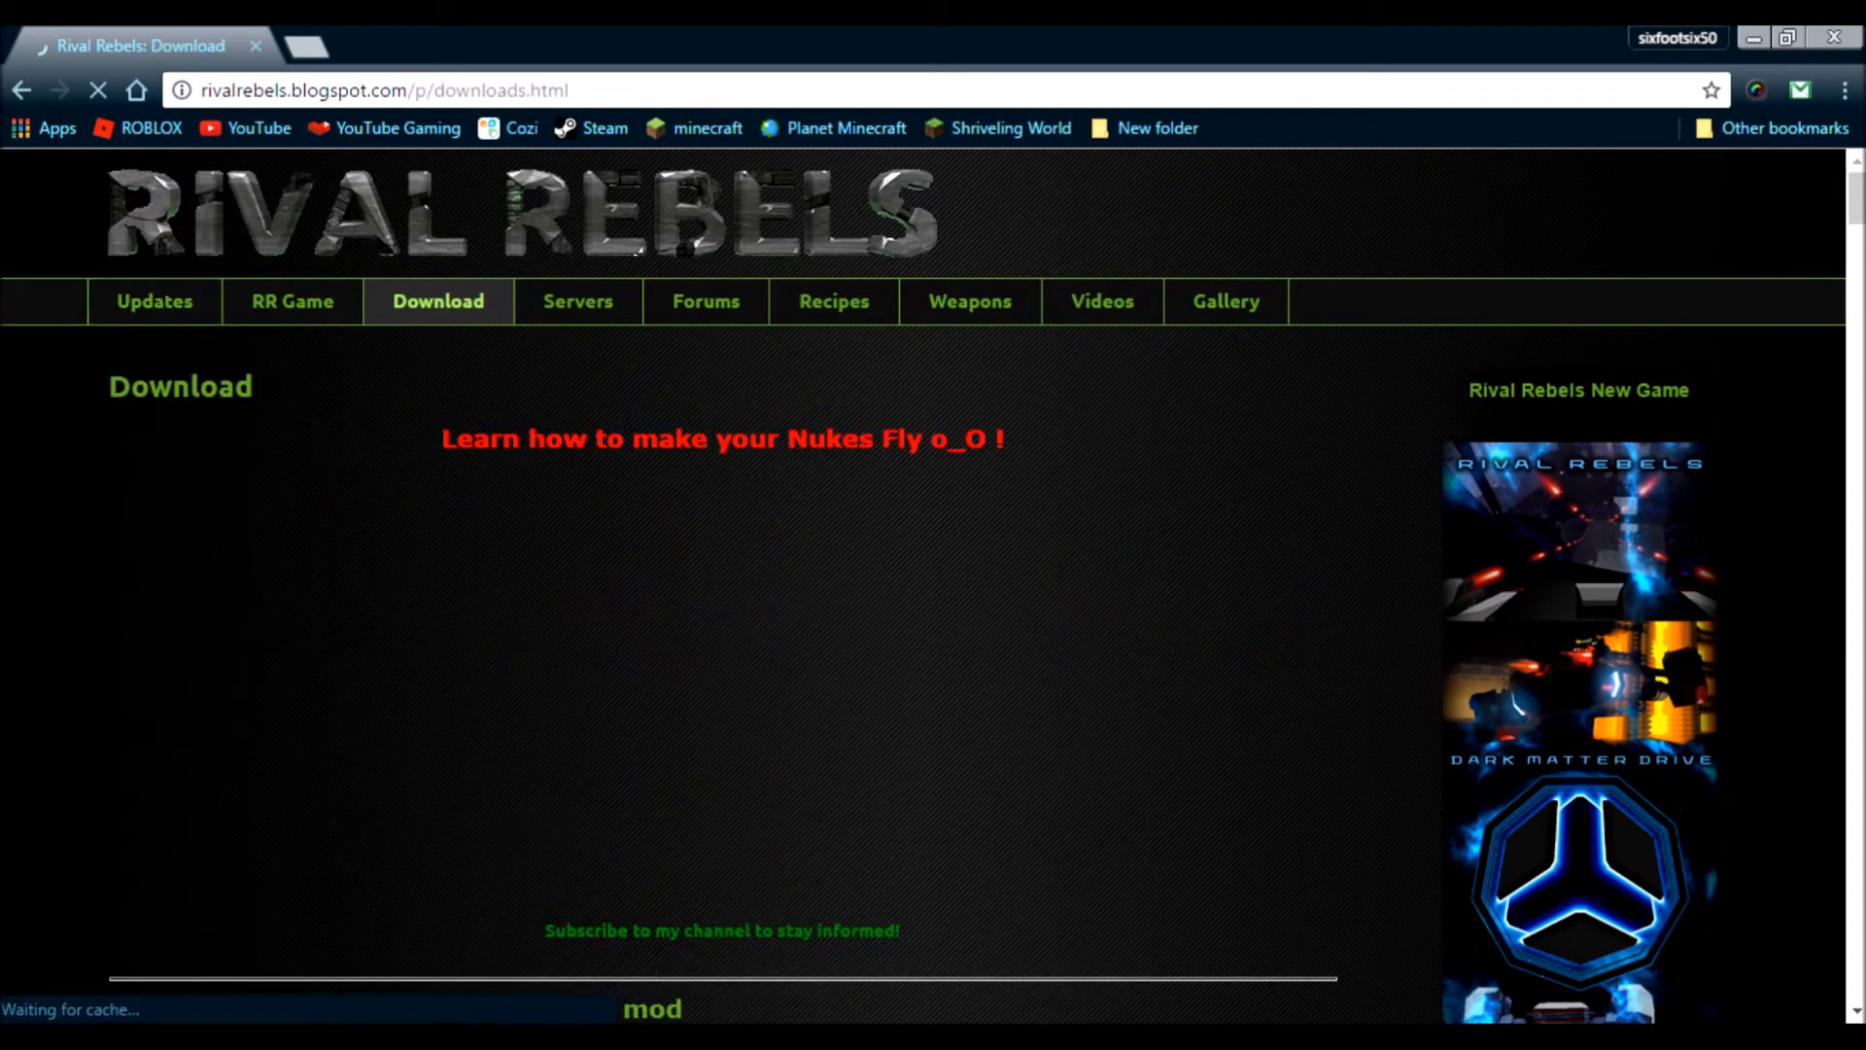
pyautogui.scroll(-4, 933, 584)
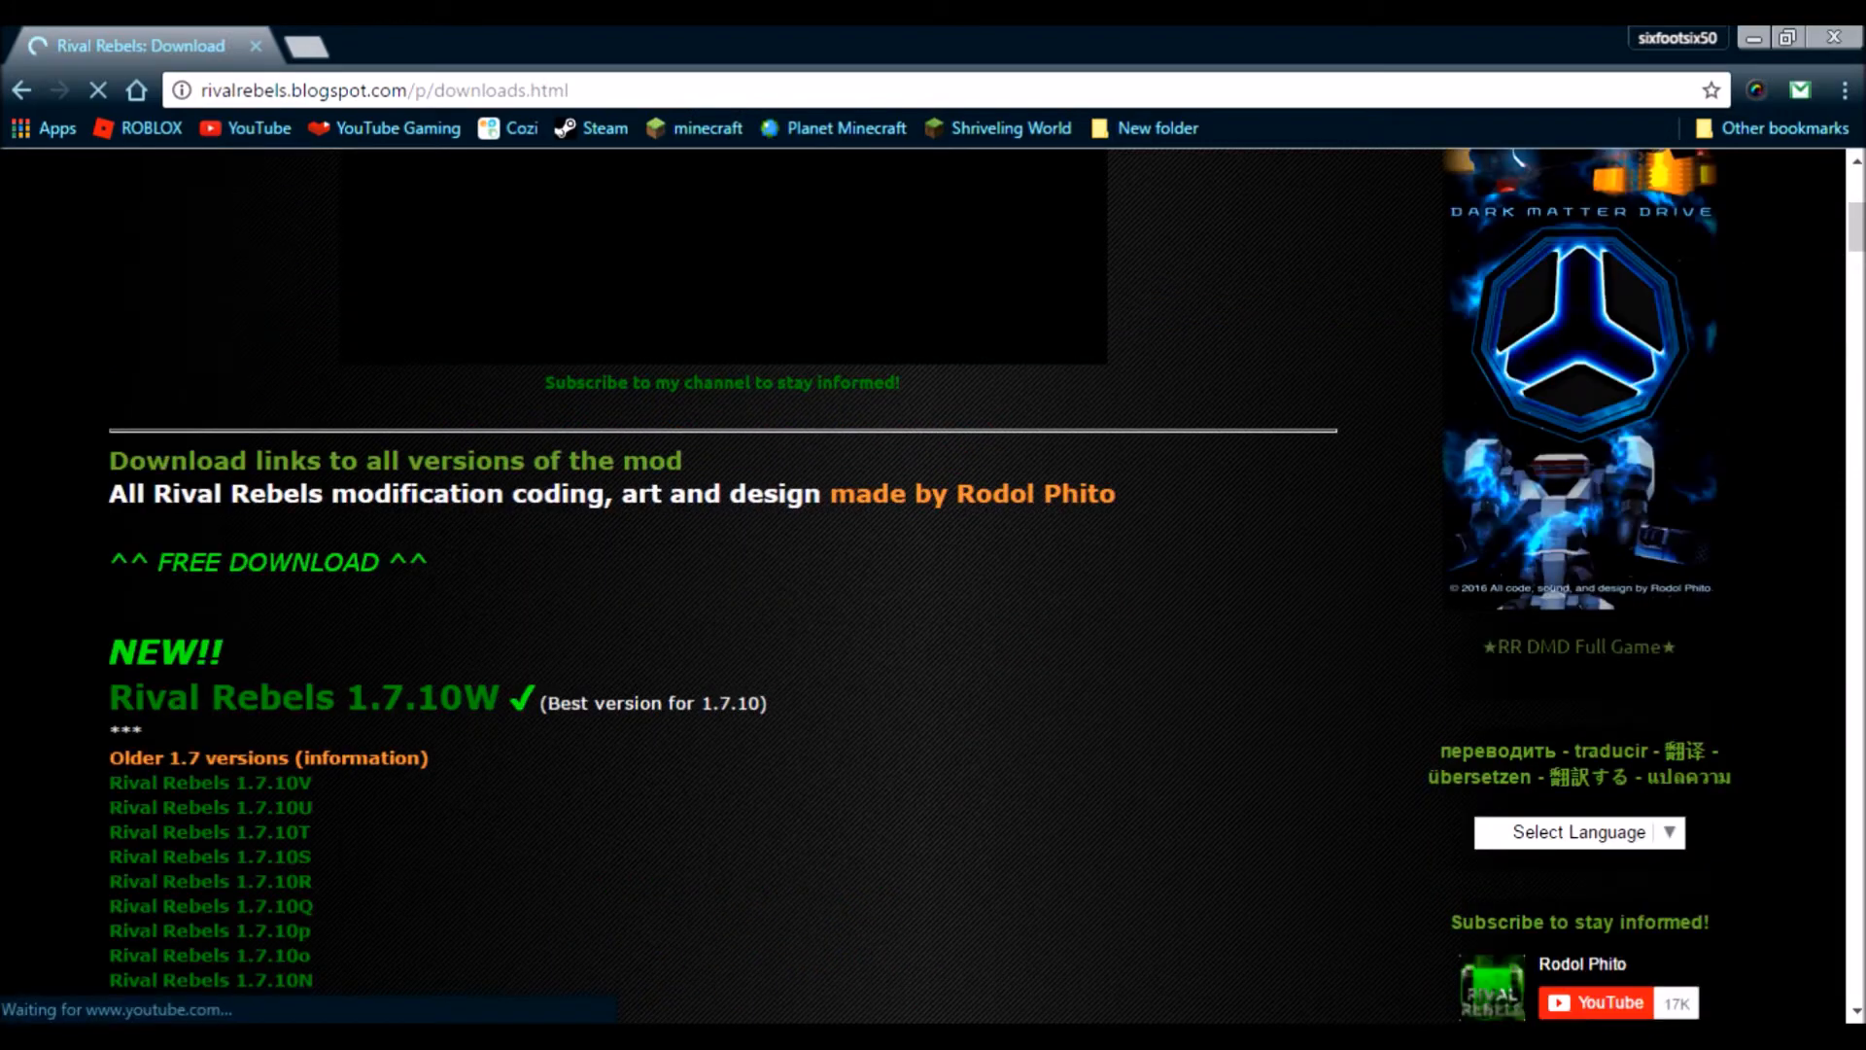
pyautogui.scroll(-2, 934, 584)
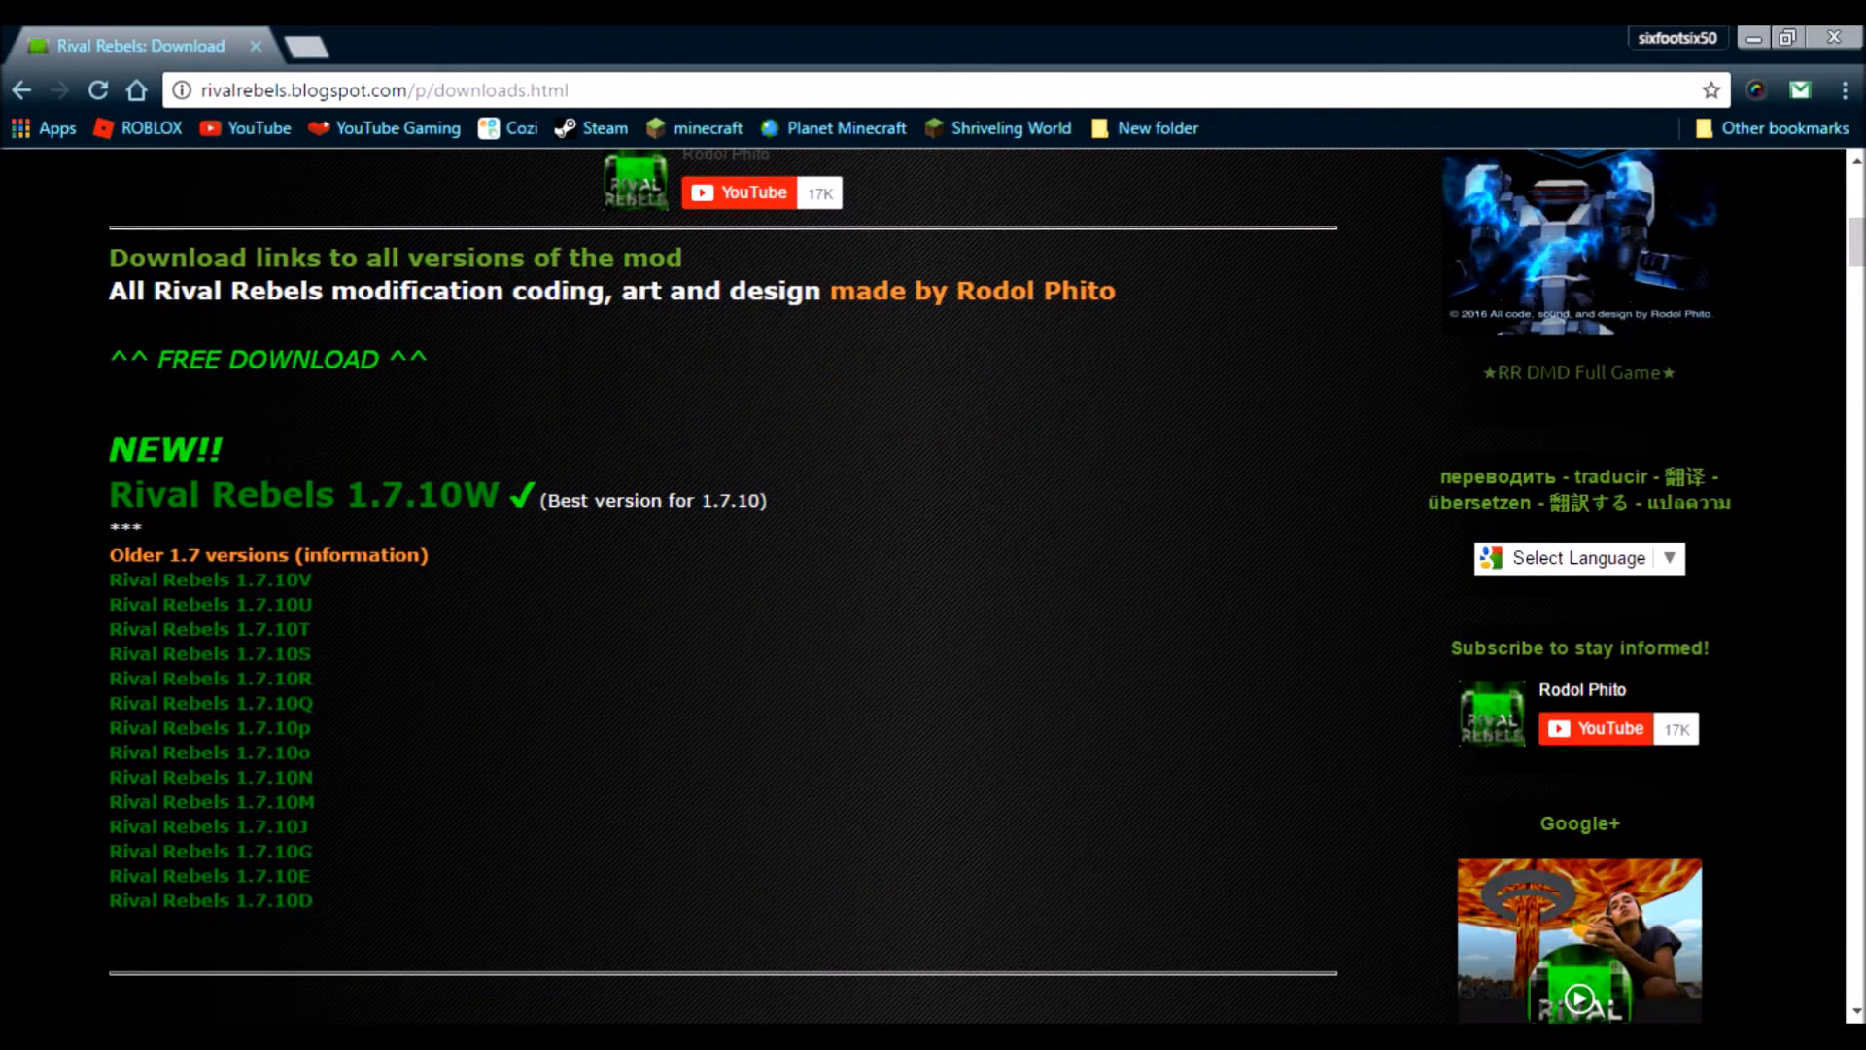
pyautogui.click(304, 496)
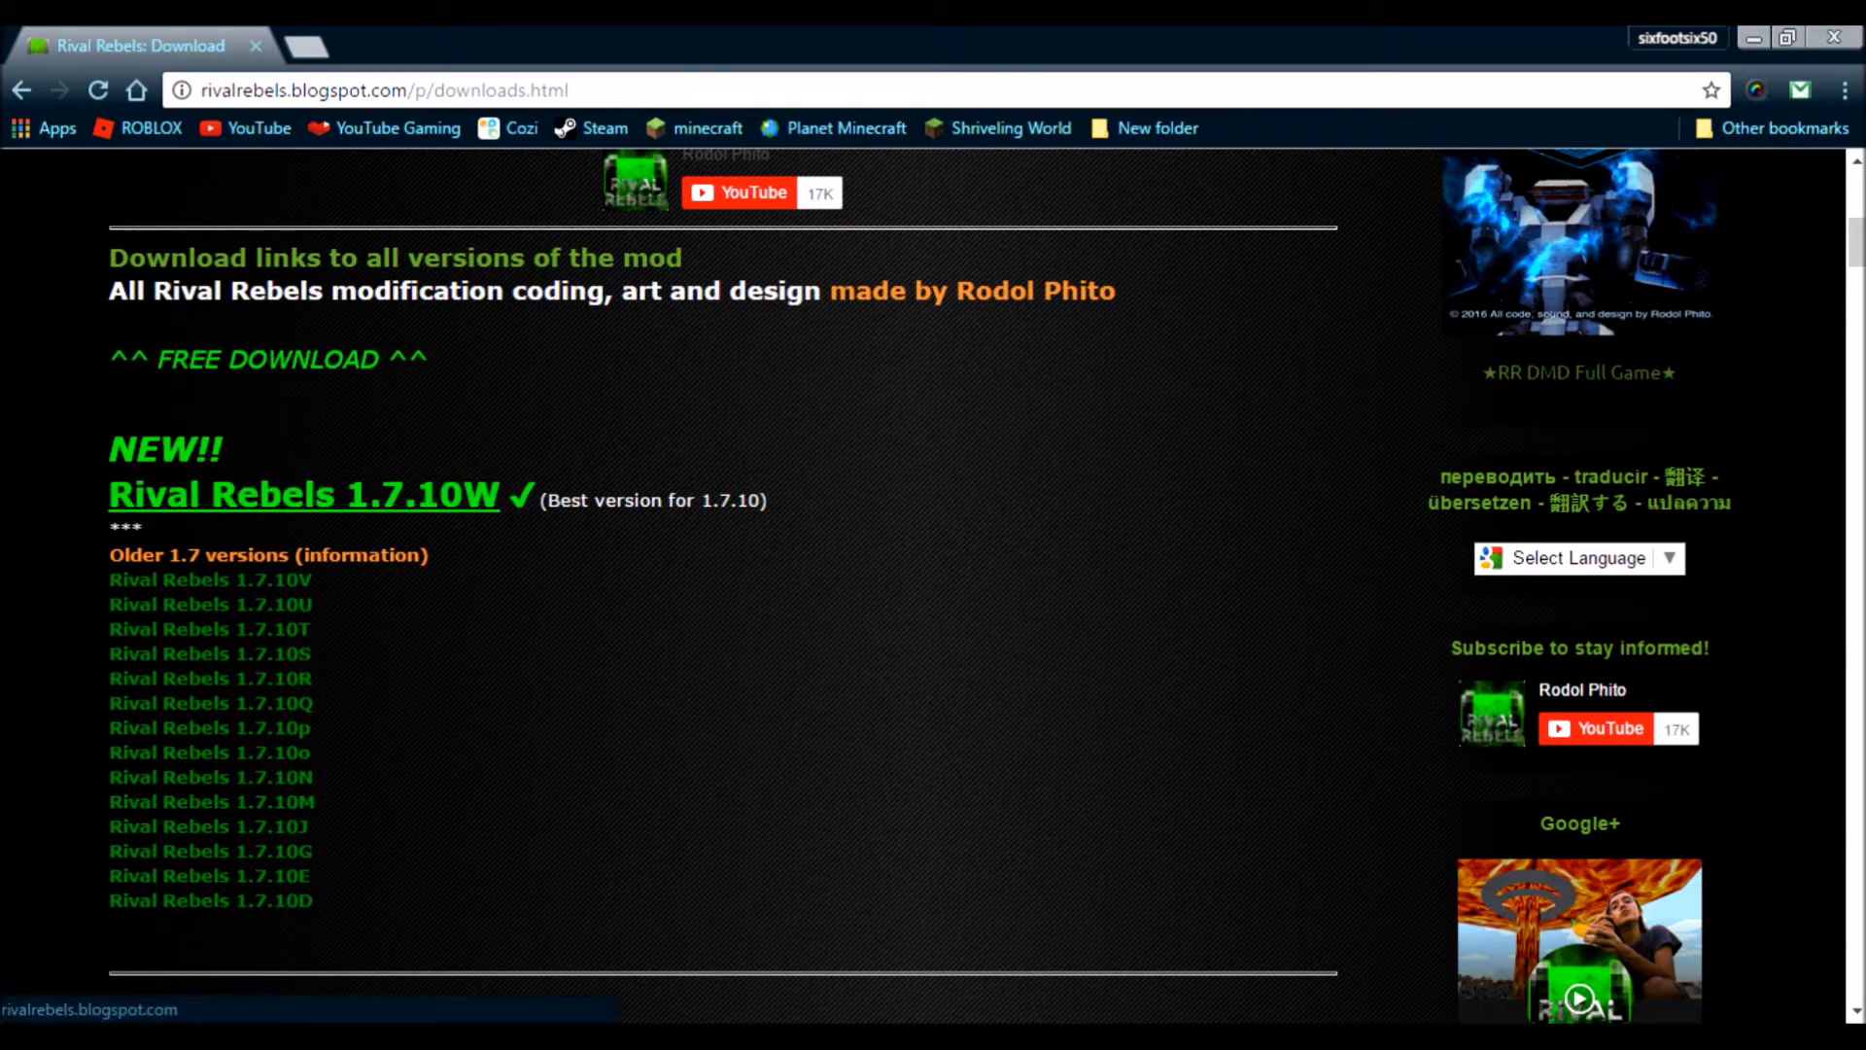
pyautogui.click(304, 495)
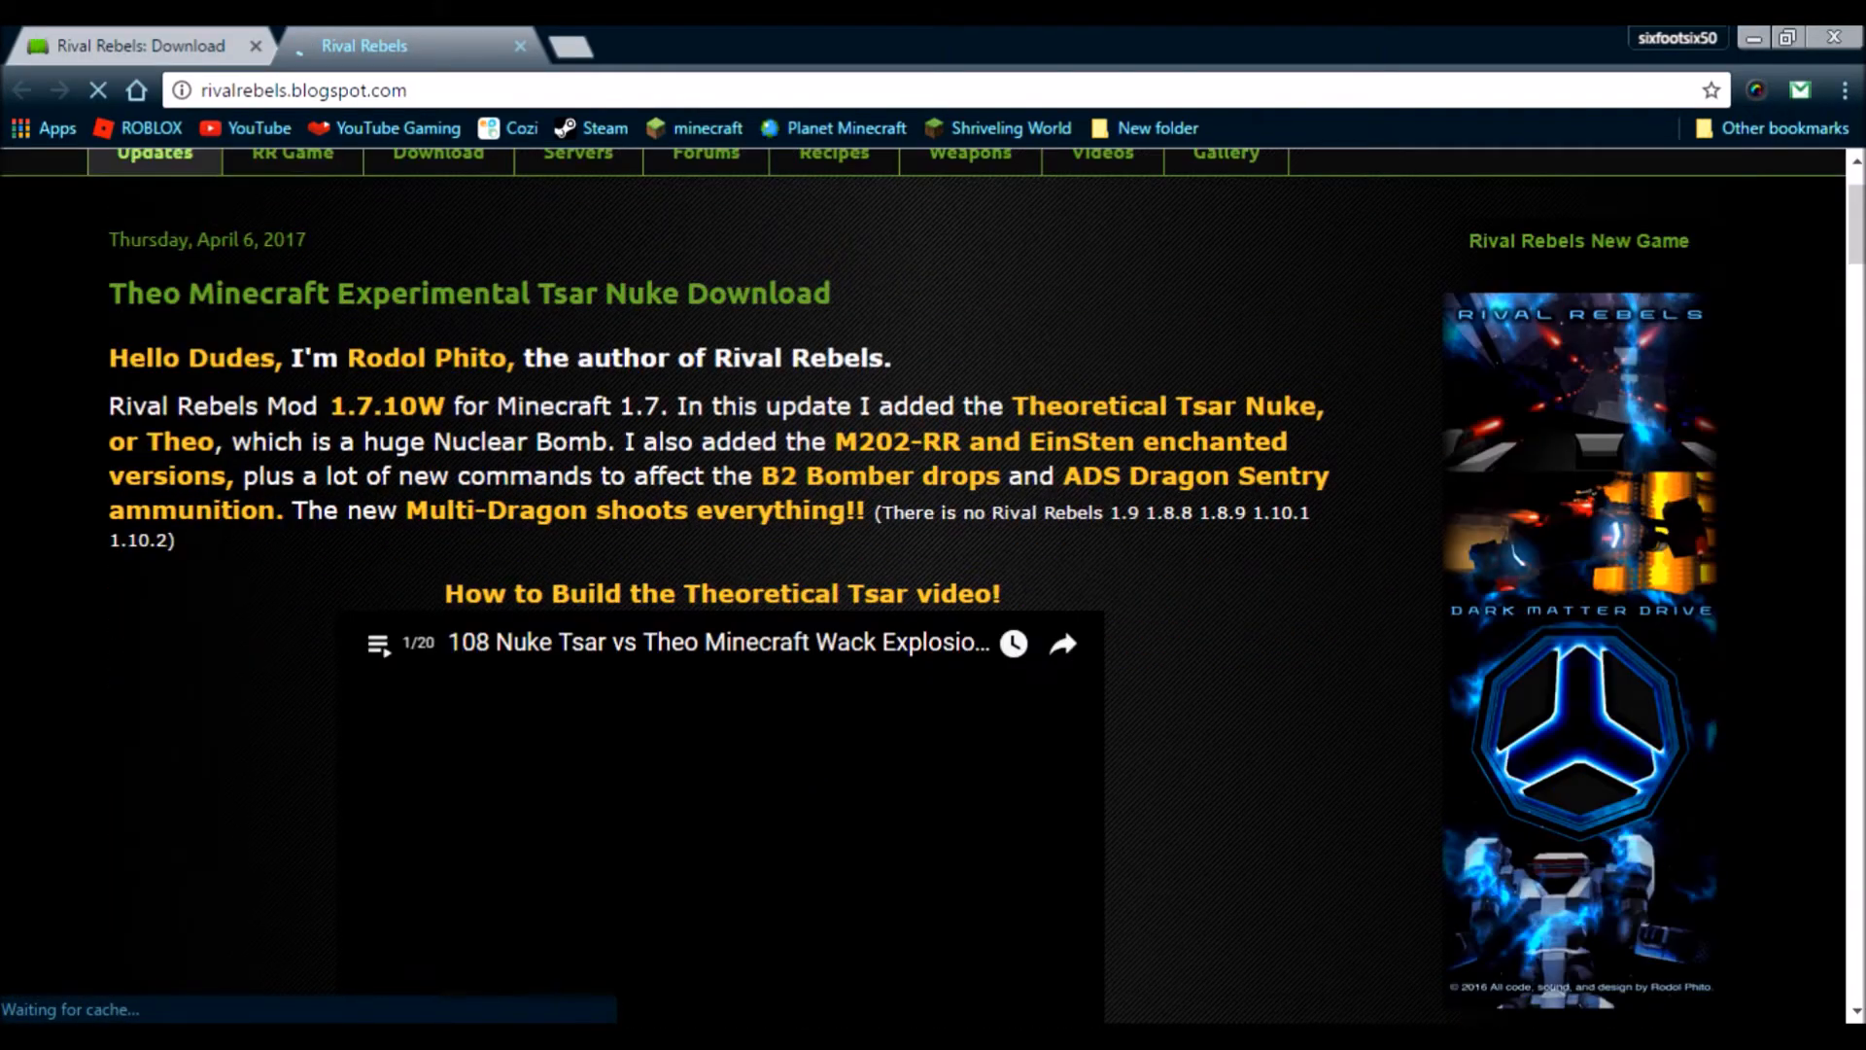
pyautogui.scroll(-8, 725, 719)
pyautogui.scroll(-3, 724, 718)
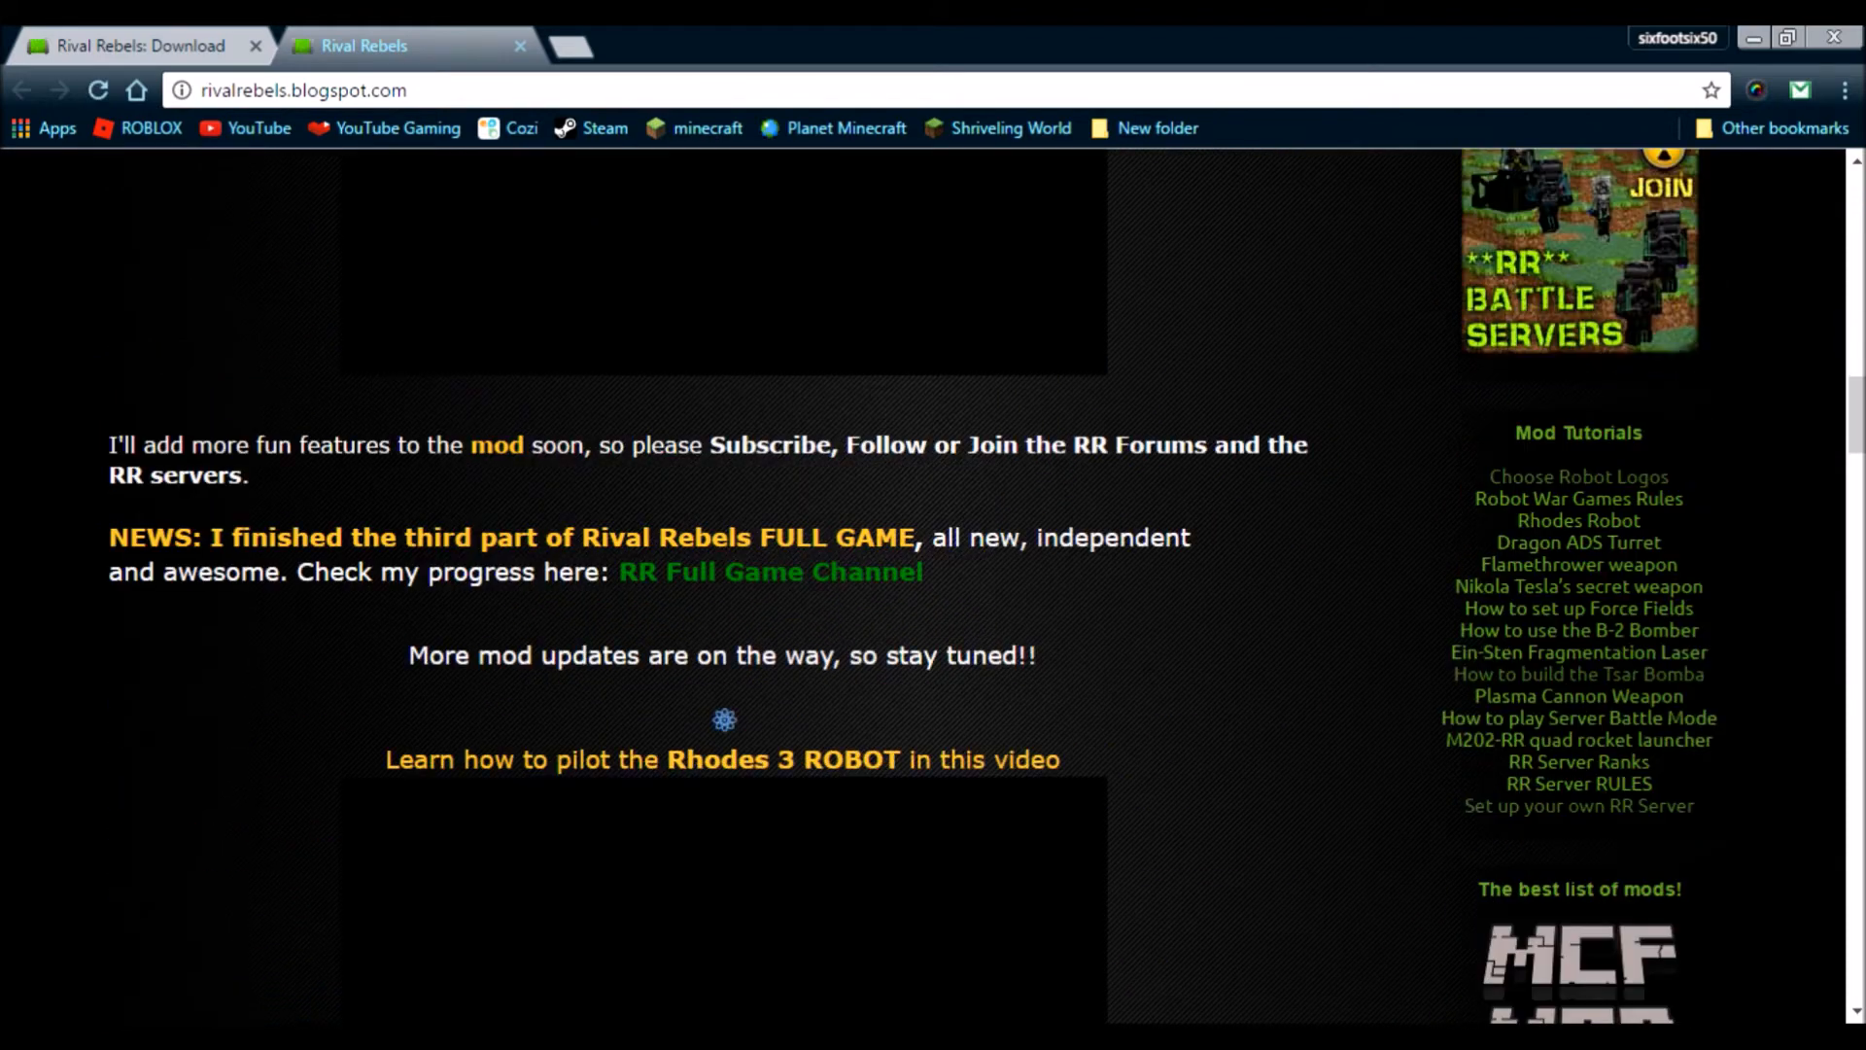
pyautogui.scroll(-8, 725, 718)
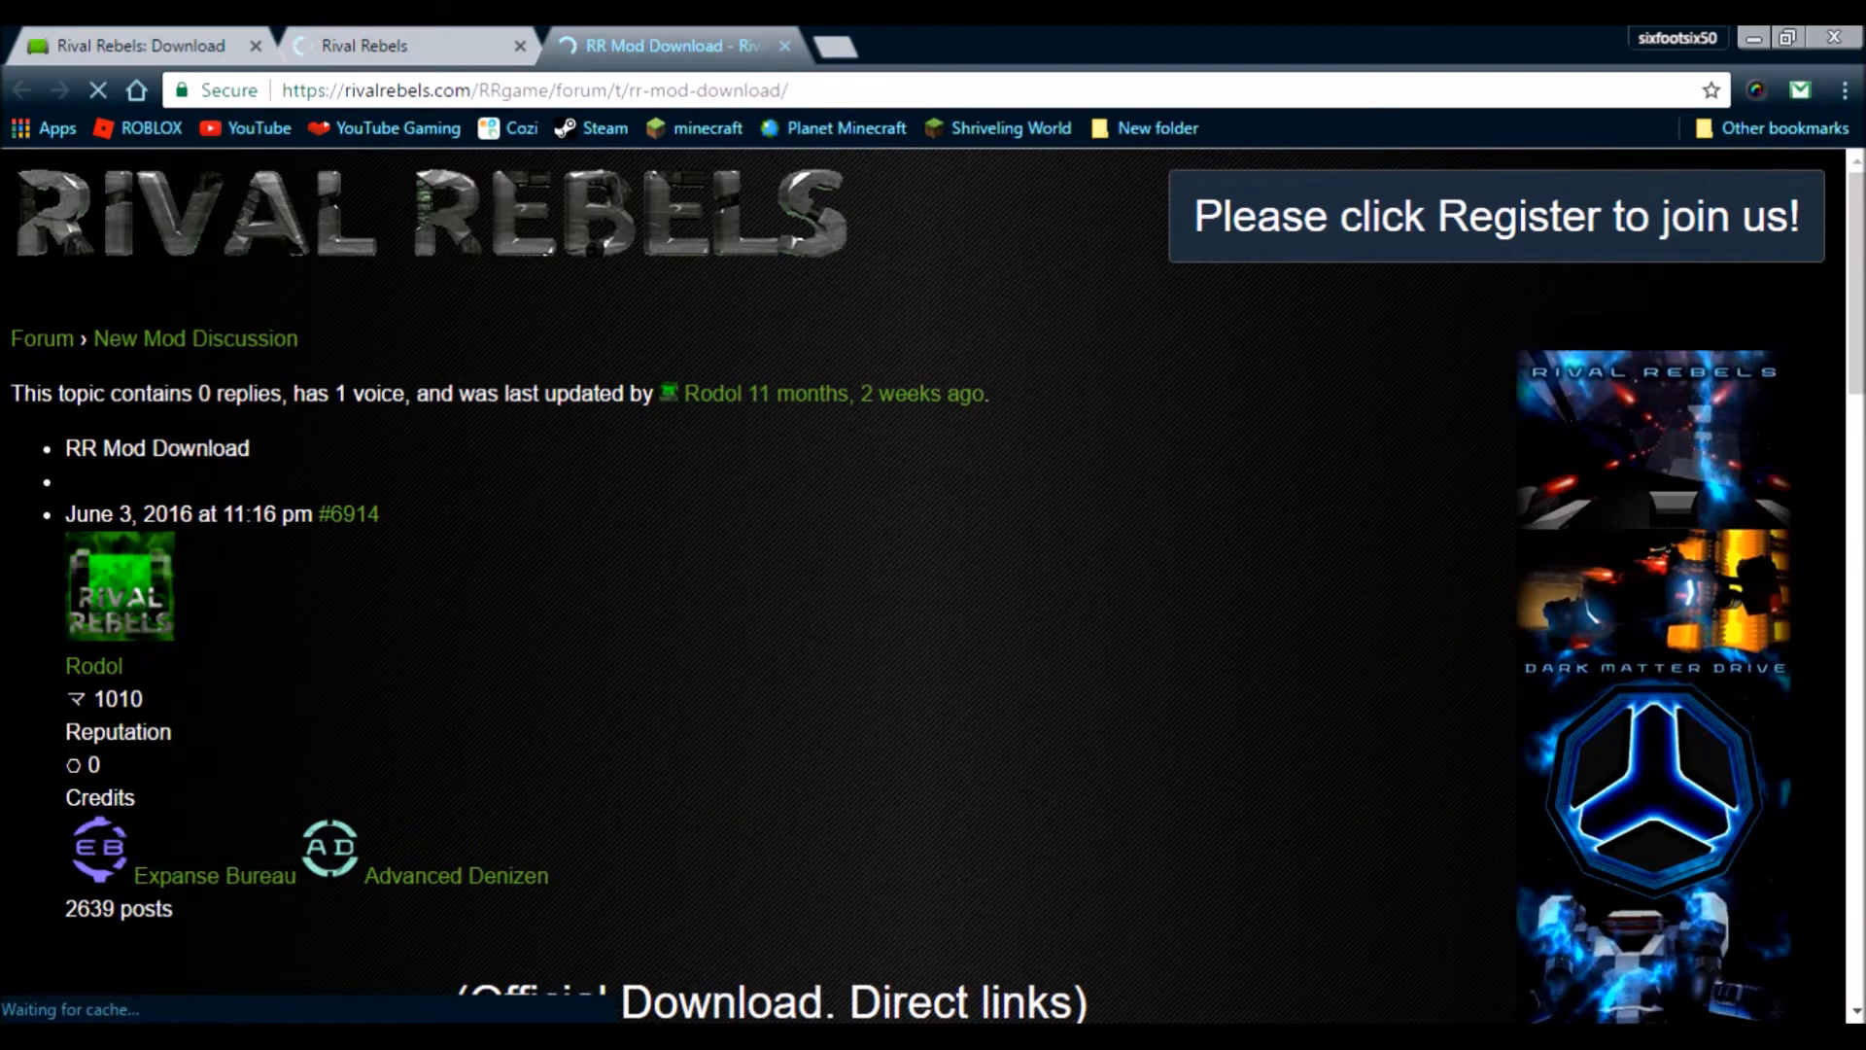
pyautogui.scroll(-1, 825, 678)
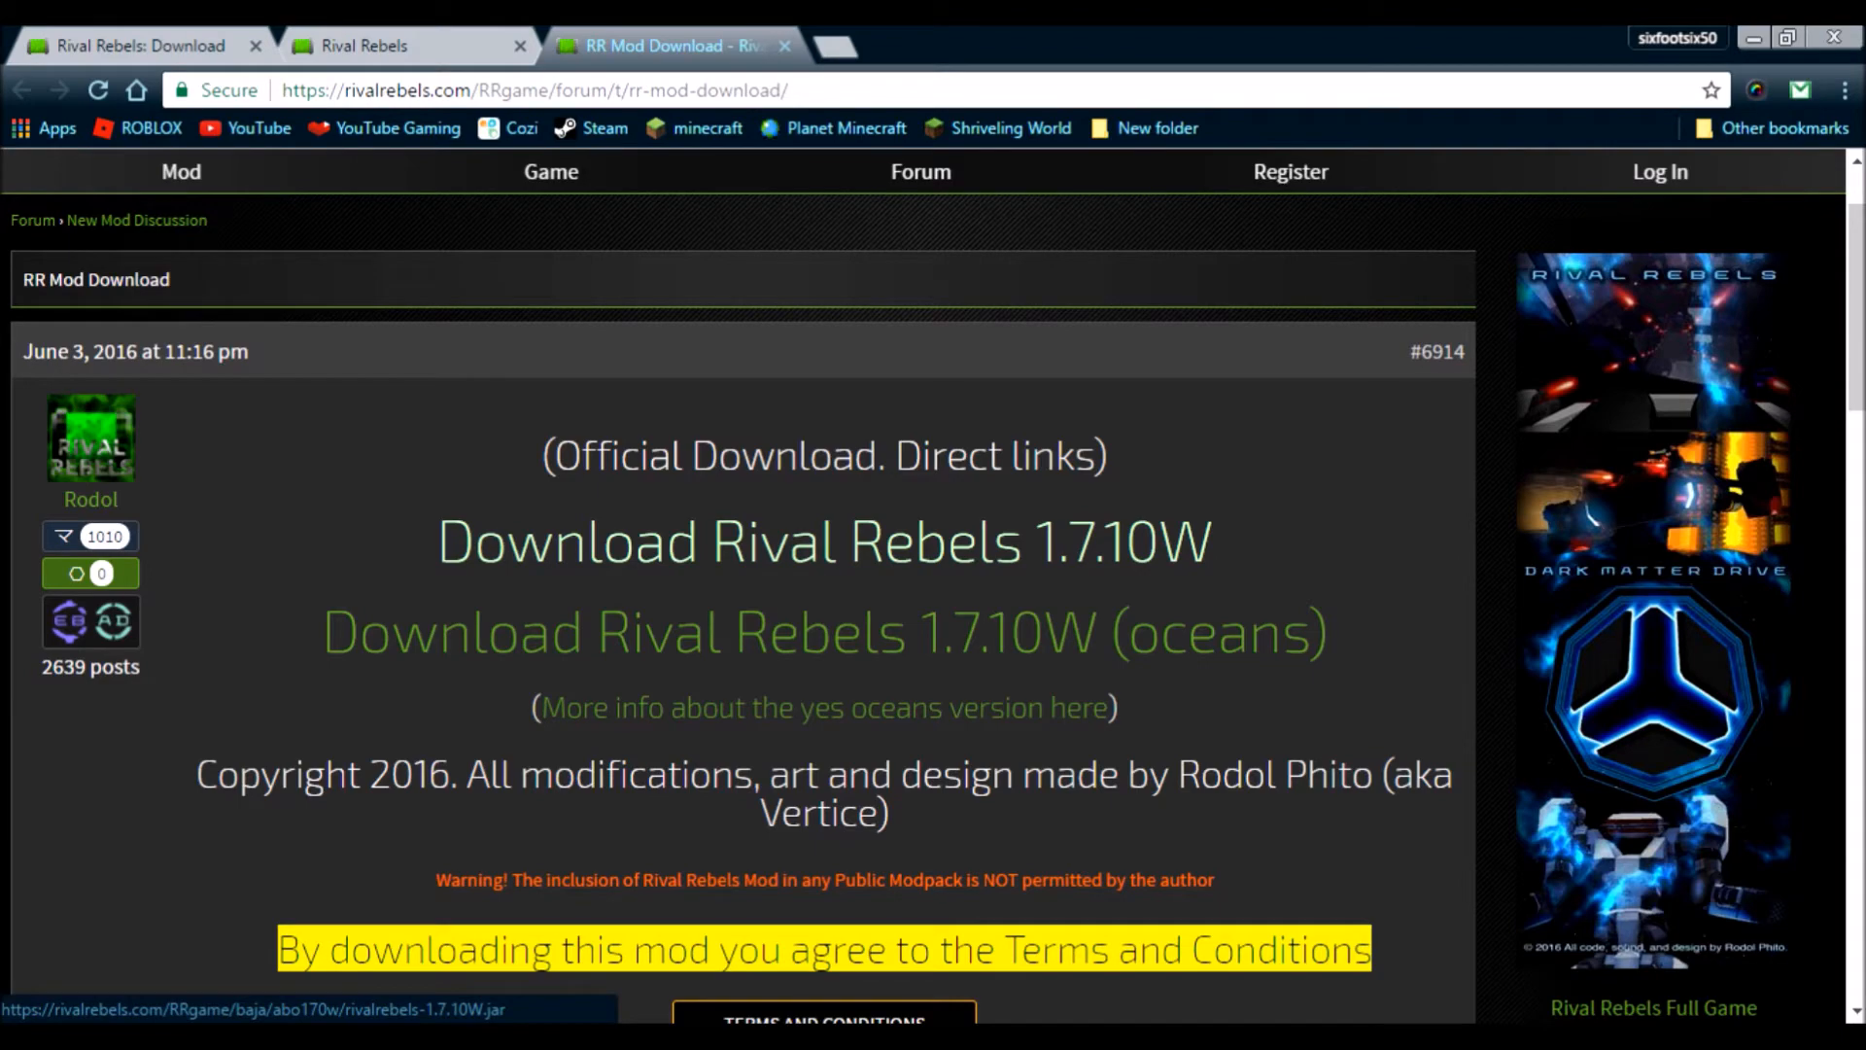
# Start downloading the Rival Rebels 1.7.10W jar.
pyautogui.click(824, 541)
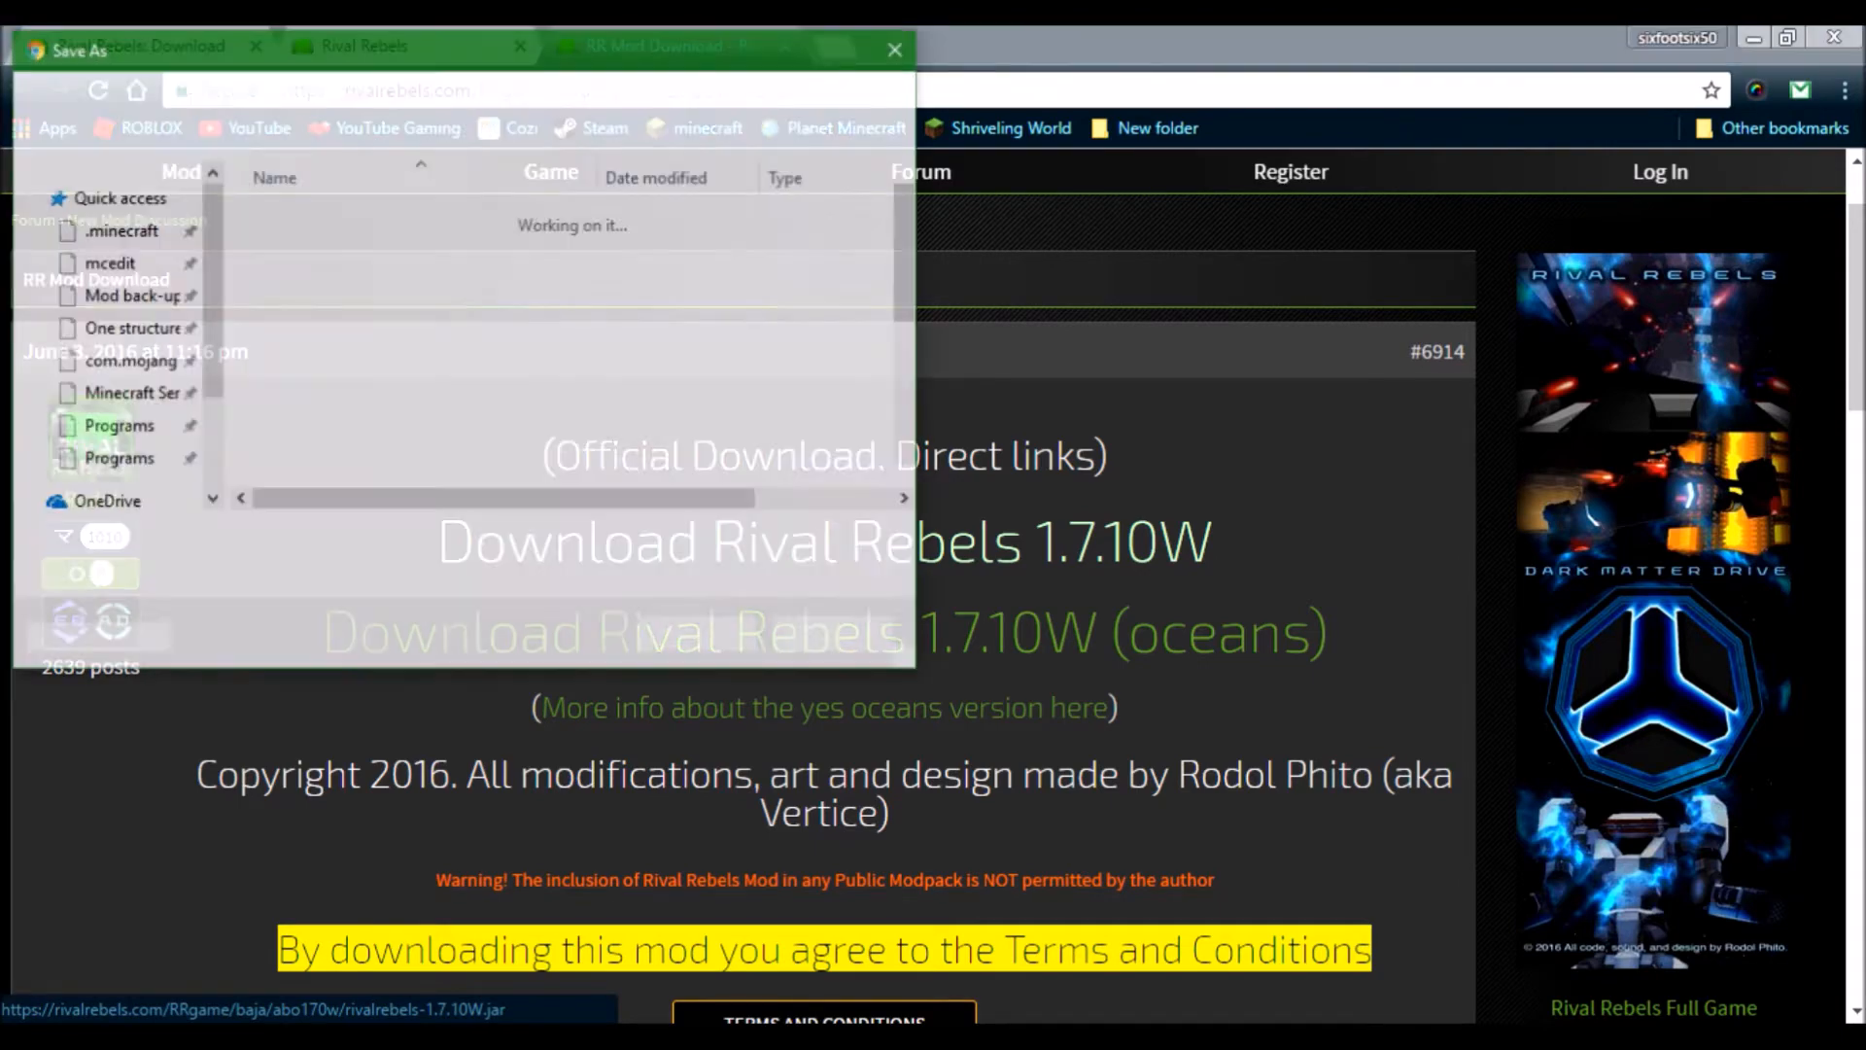
# Switch to the 1.7.10W oceans download and name the file rivalrebels-yo-1.7.10W(oceans).
pyautogui.click(838, 637)
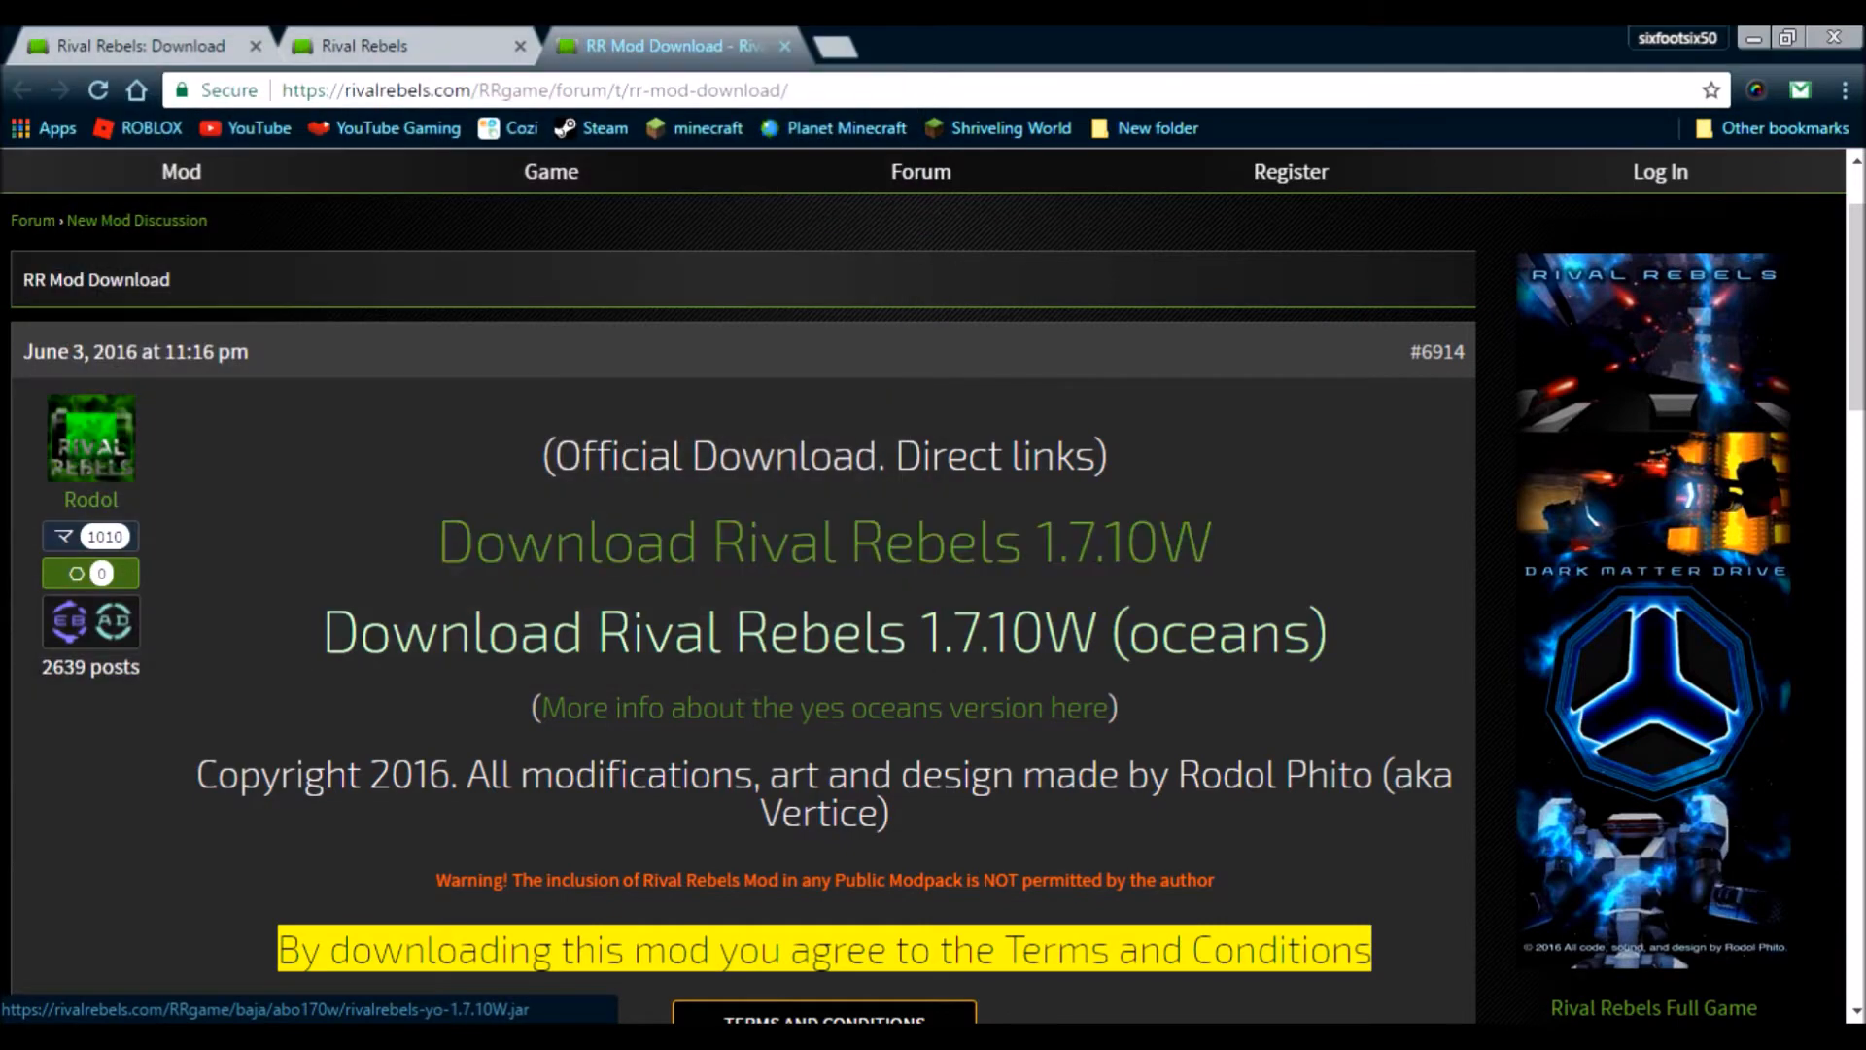
pyautogui.click(824, 631)
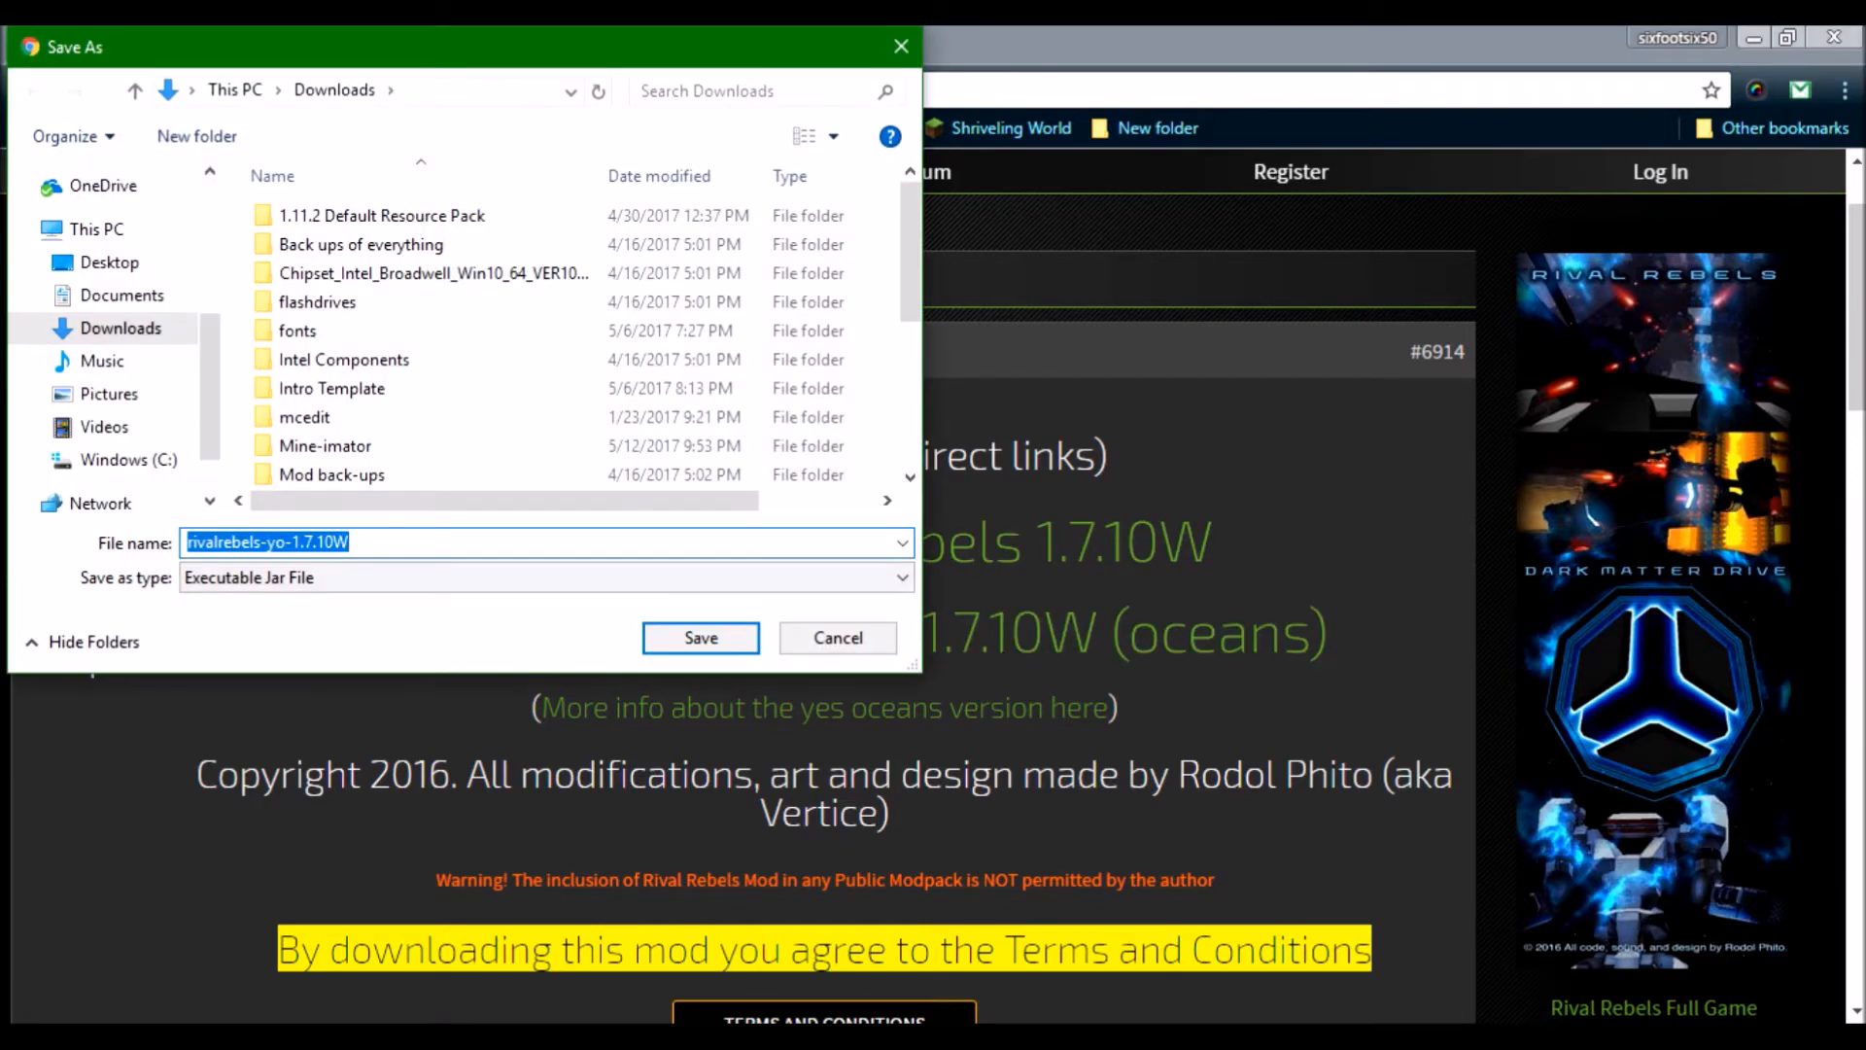
pyautogui.click(584, 542)
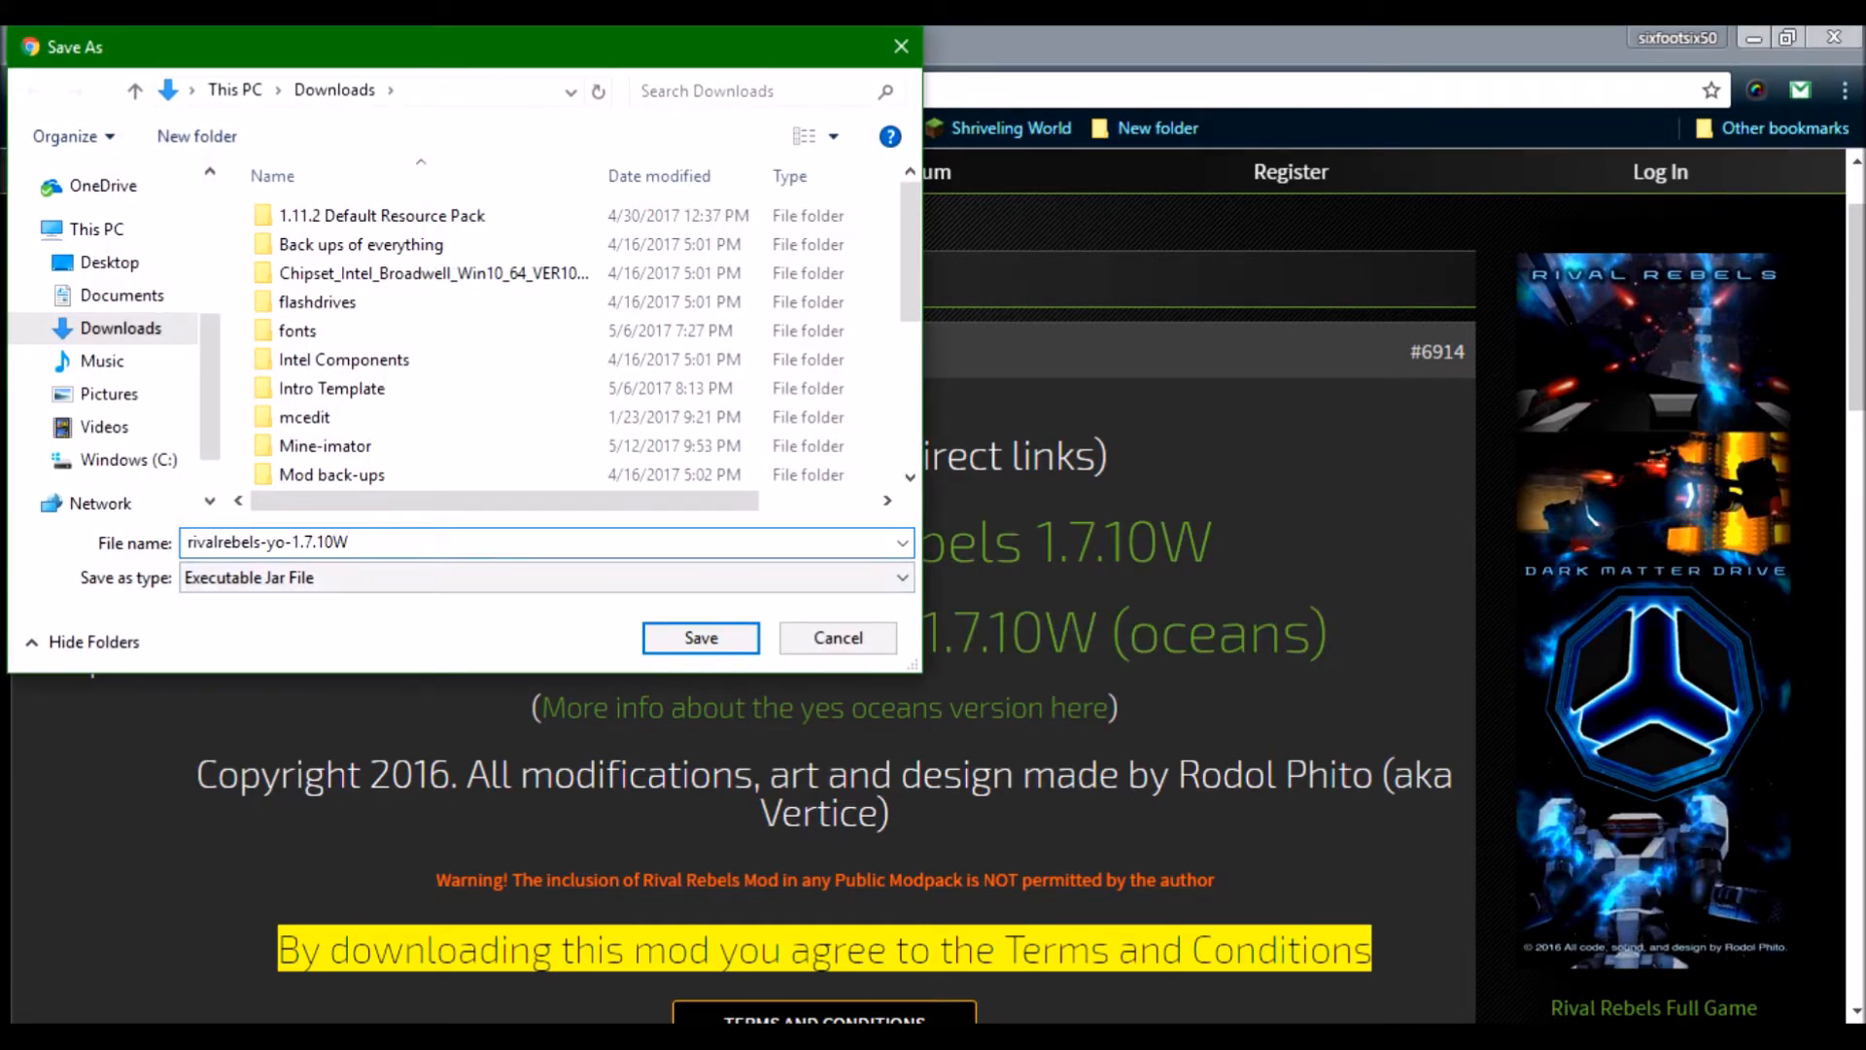
pyautogui.write('(o')
pyautogui.write('veans')
pyautogui.press('BackSpace')
pyautogui.press('BackSpace')
pyautogui.press('BackSpace')
pyautogui.write('c')
pyautogui.write('eans')
pyautogui.write(')')
pyautogui.scroll(1, 115, 350)
pyautogui.scroll(-2, 510, 351)
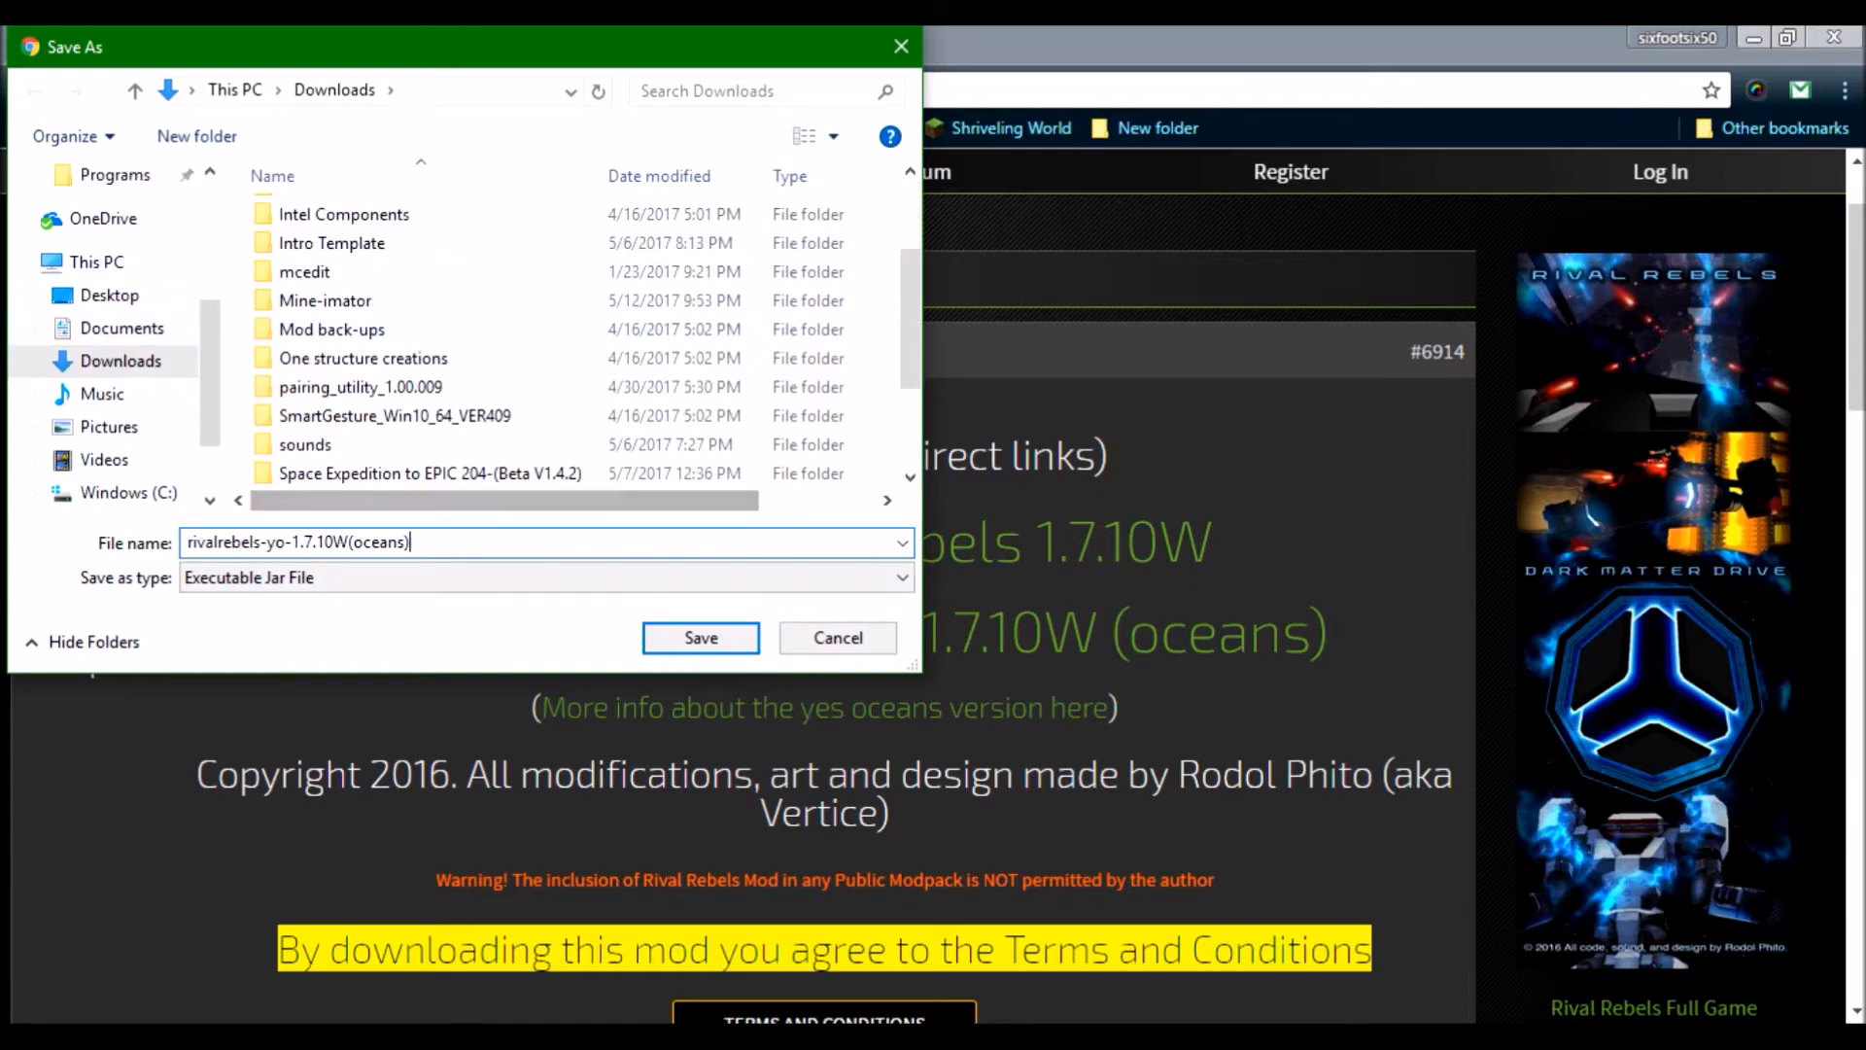
pyautogui.scroll(2, 482, 364)
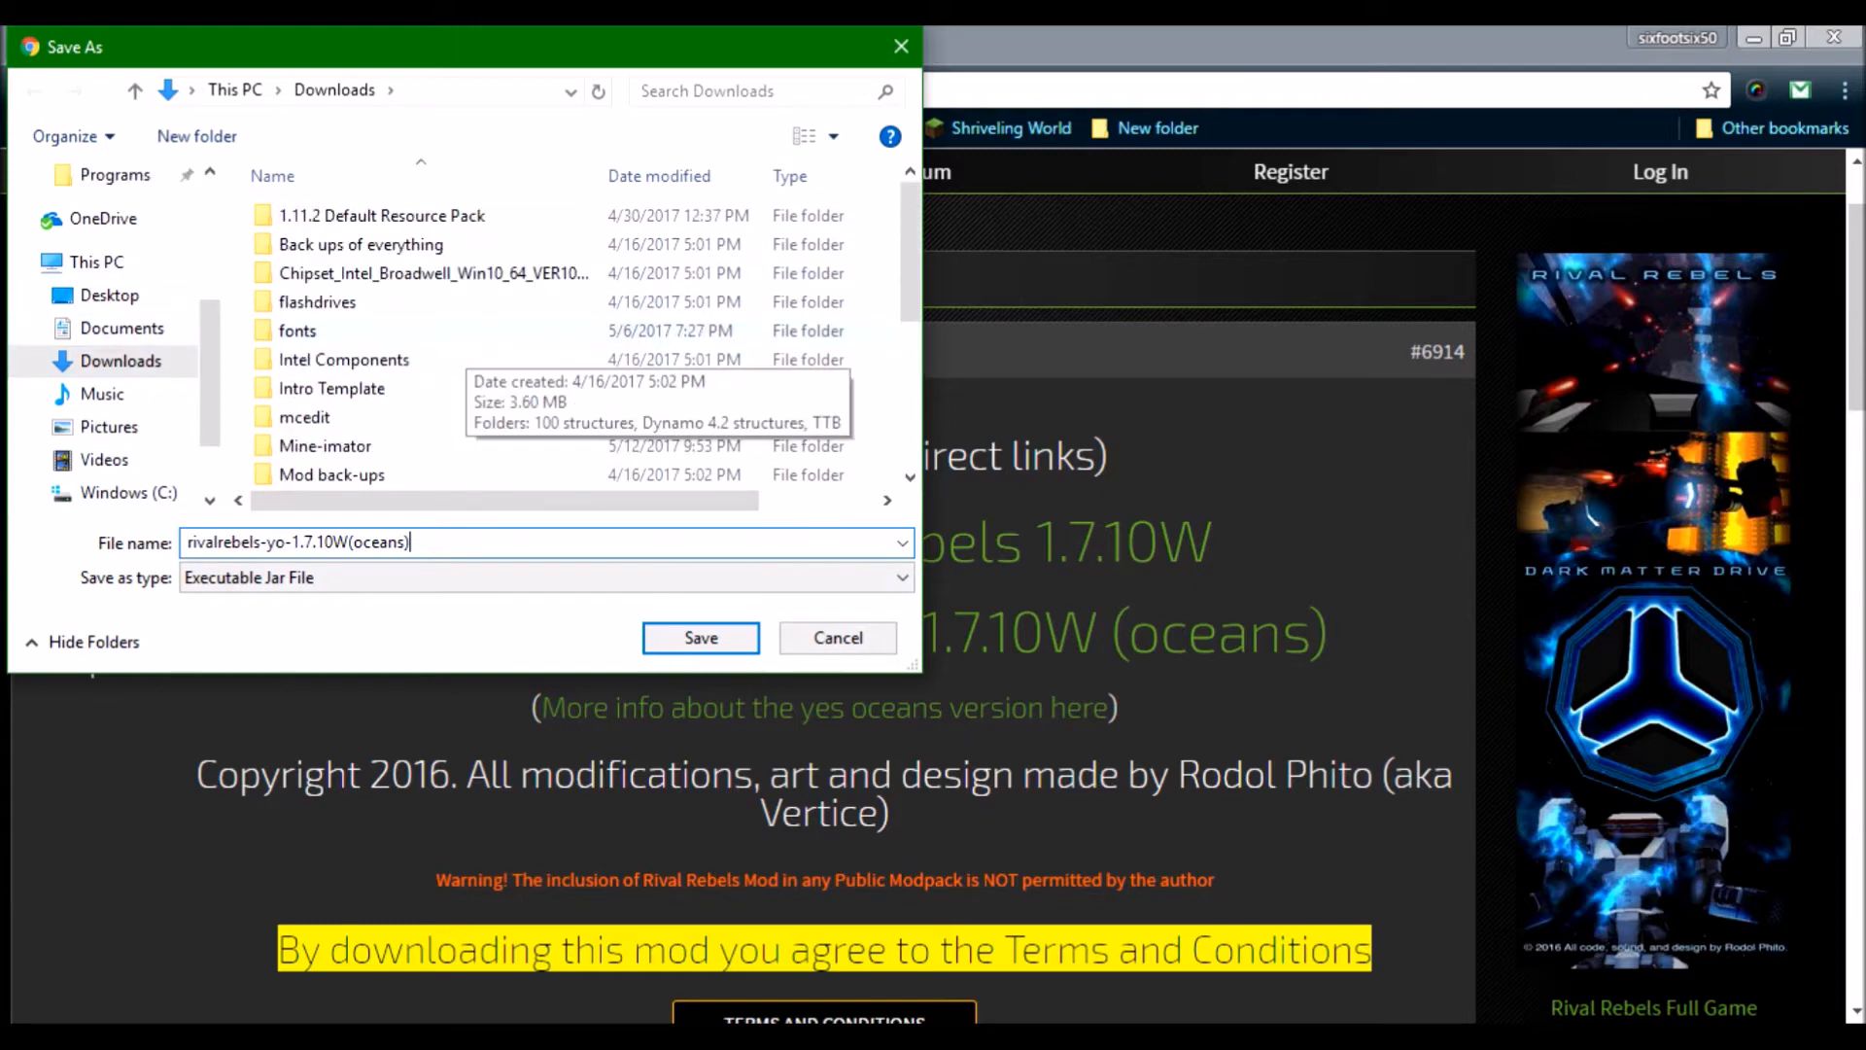
pyautogui.scroll(-2, 481, 364)
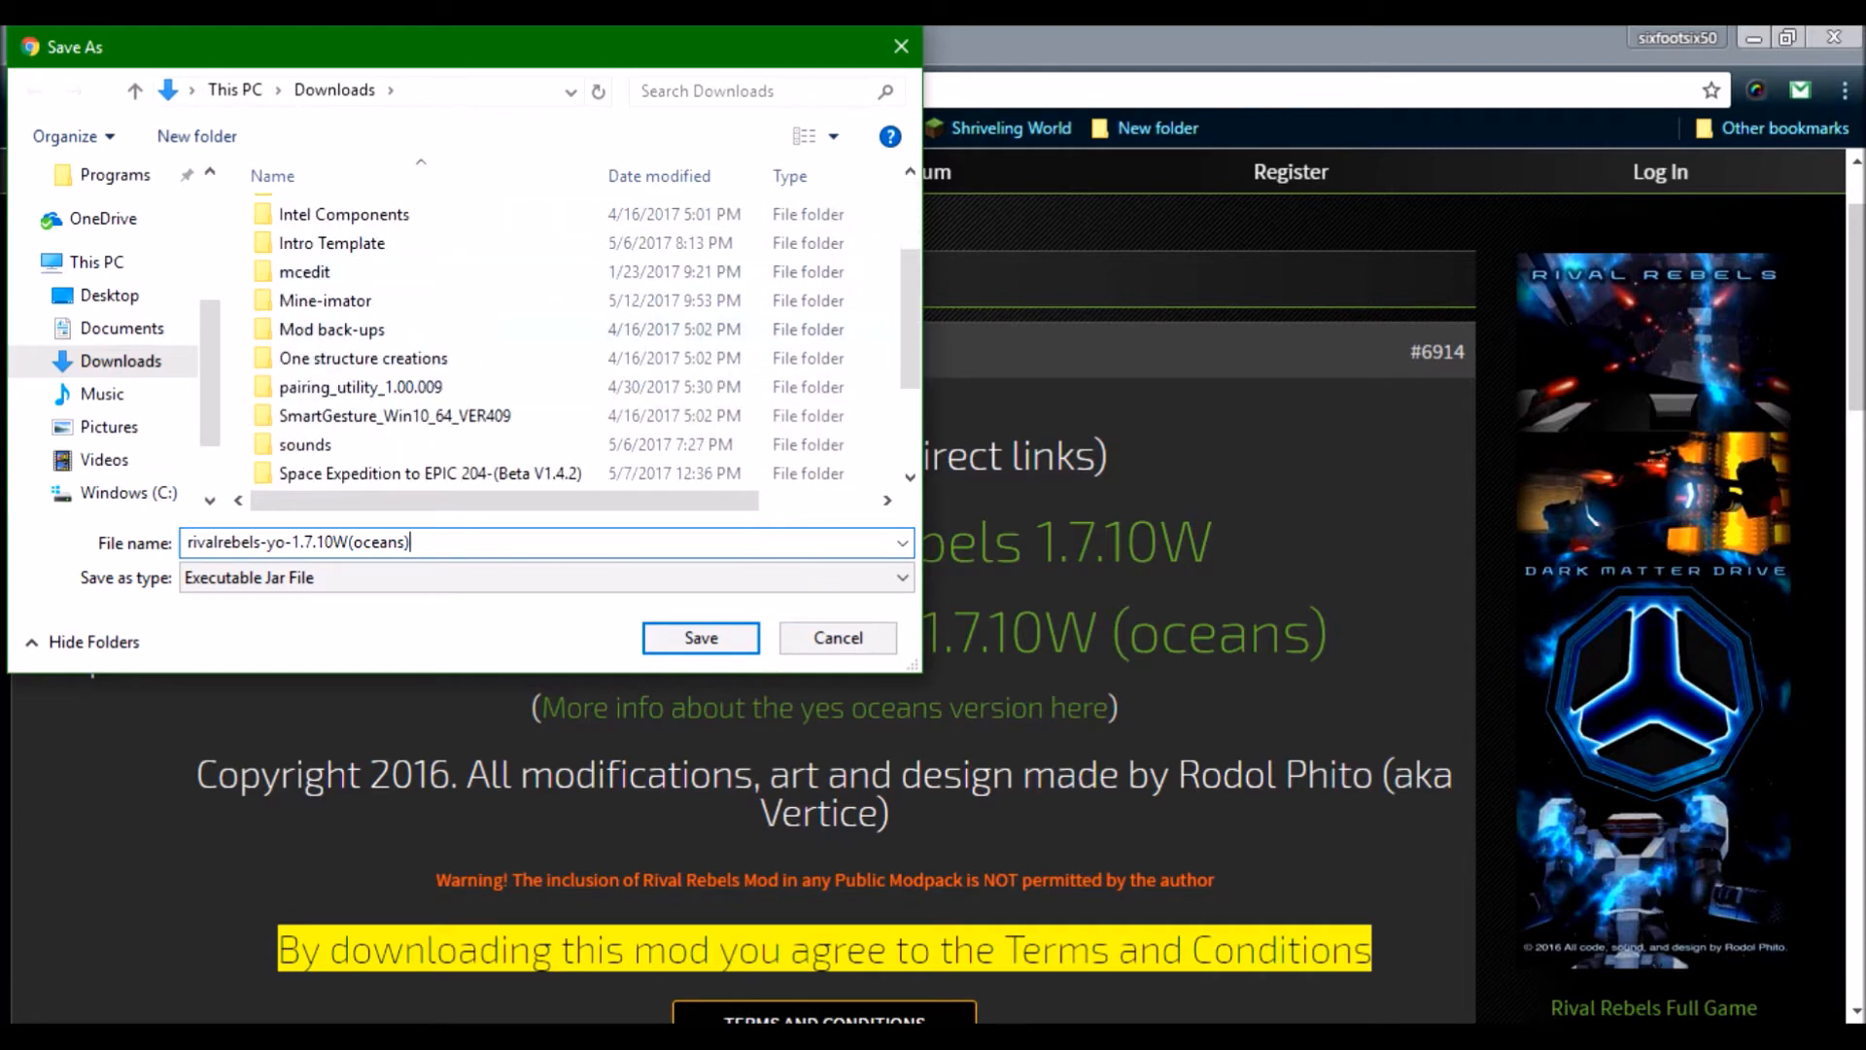
# Save the jar into Mod back-ups > 1.7.10 mods.
pyautogui.doubleClick(330, 328)
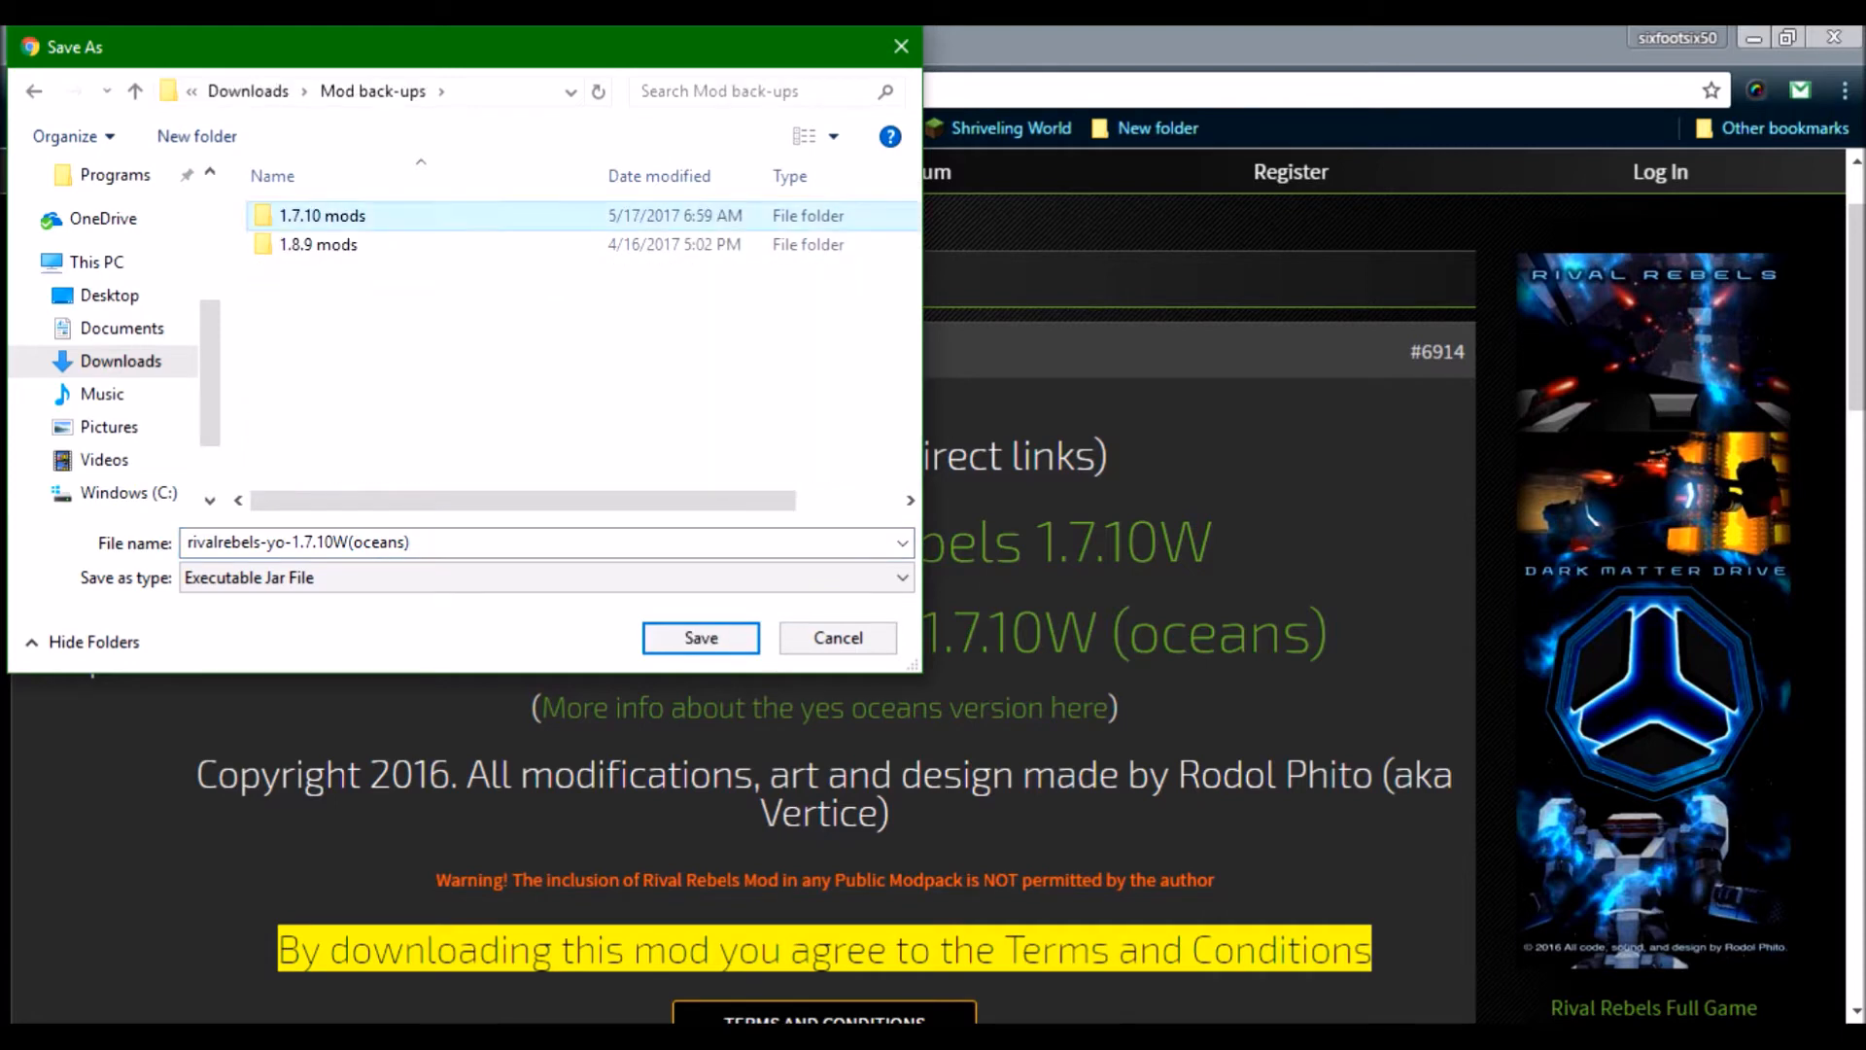
pyautogui.doubleClick(322, 217)
pyautogui.scroll(-3, 438, 365)
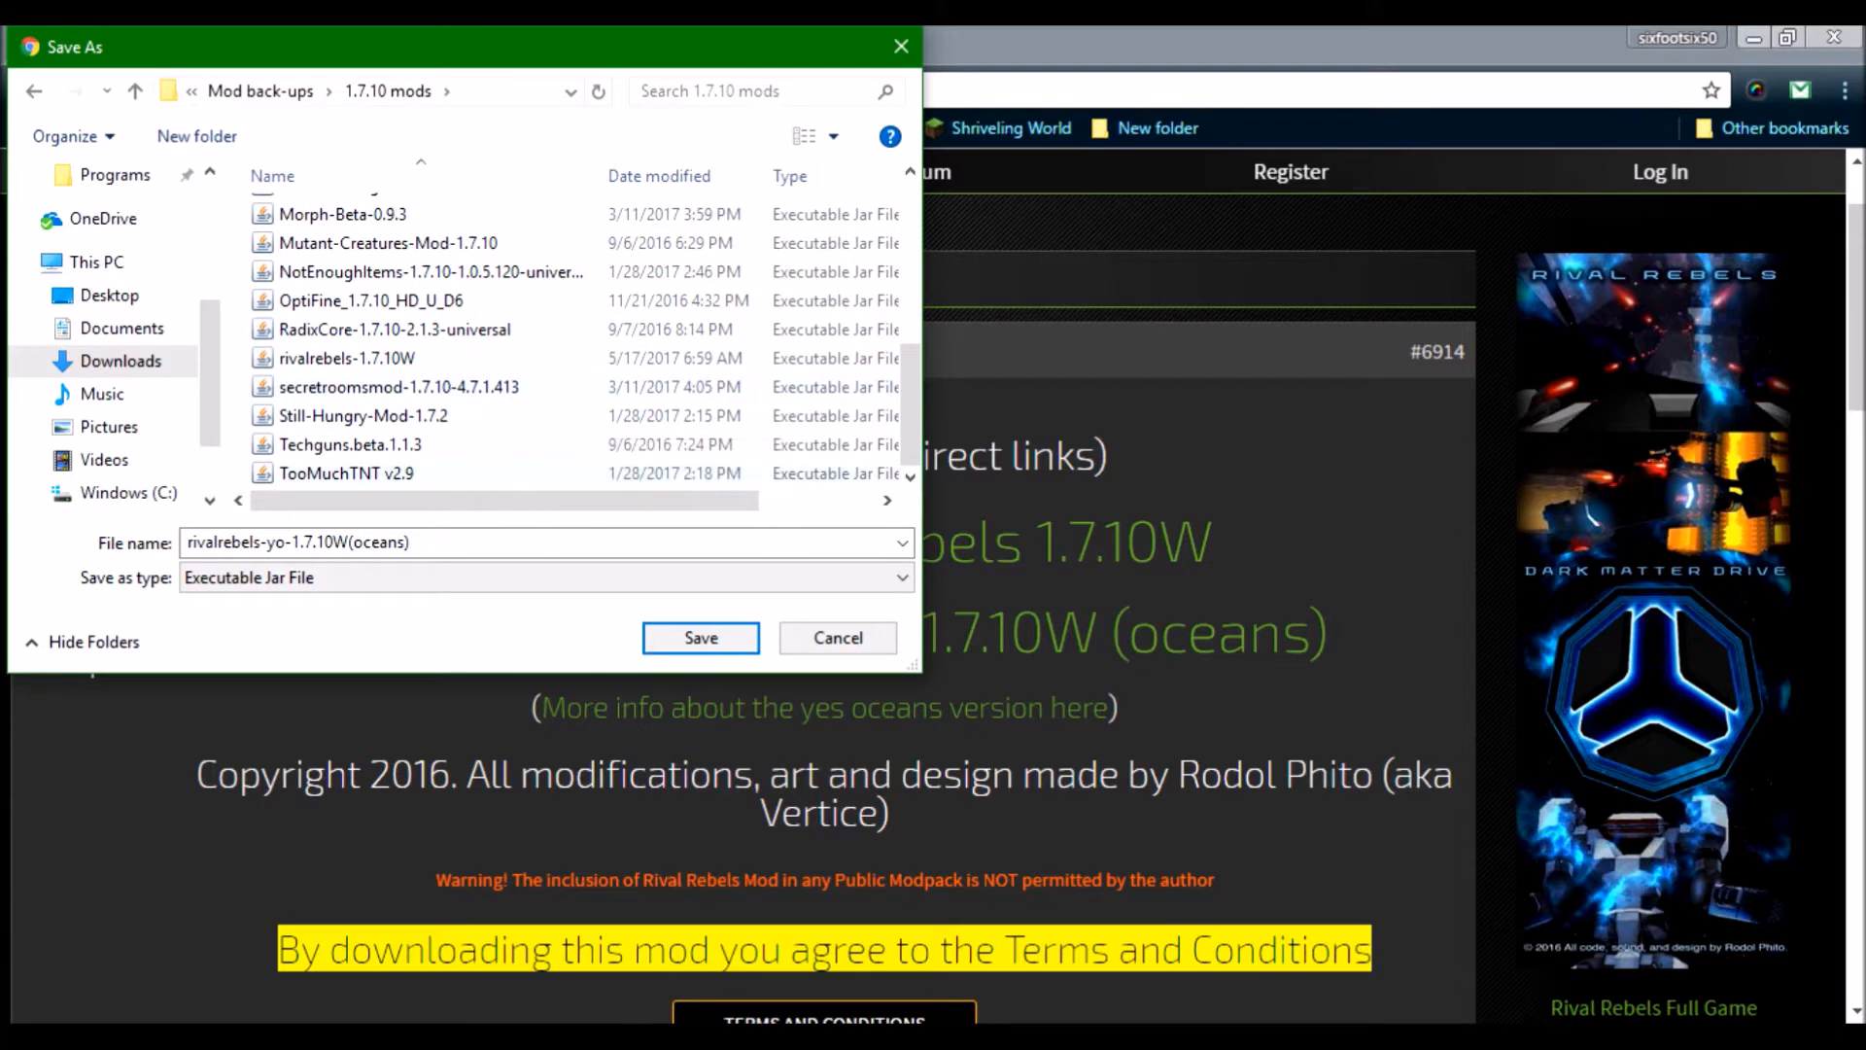
pyautogui.scroll(4, 481, 365)
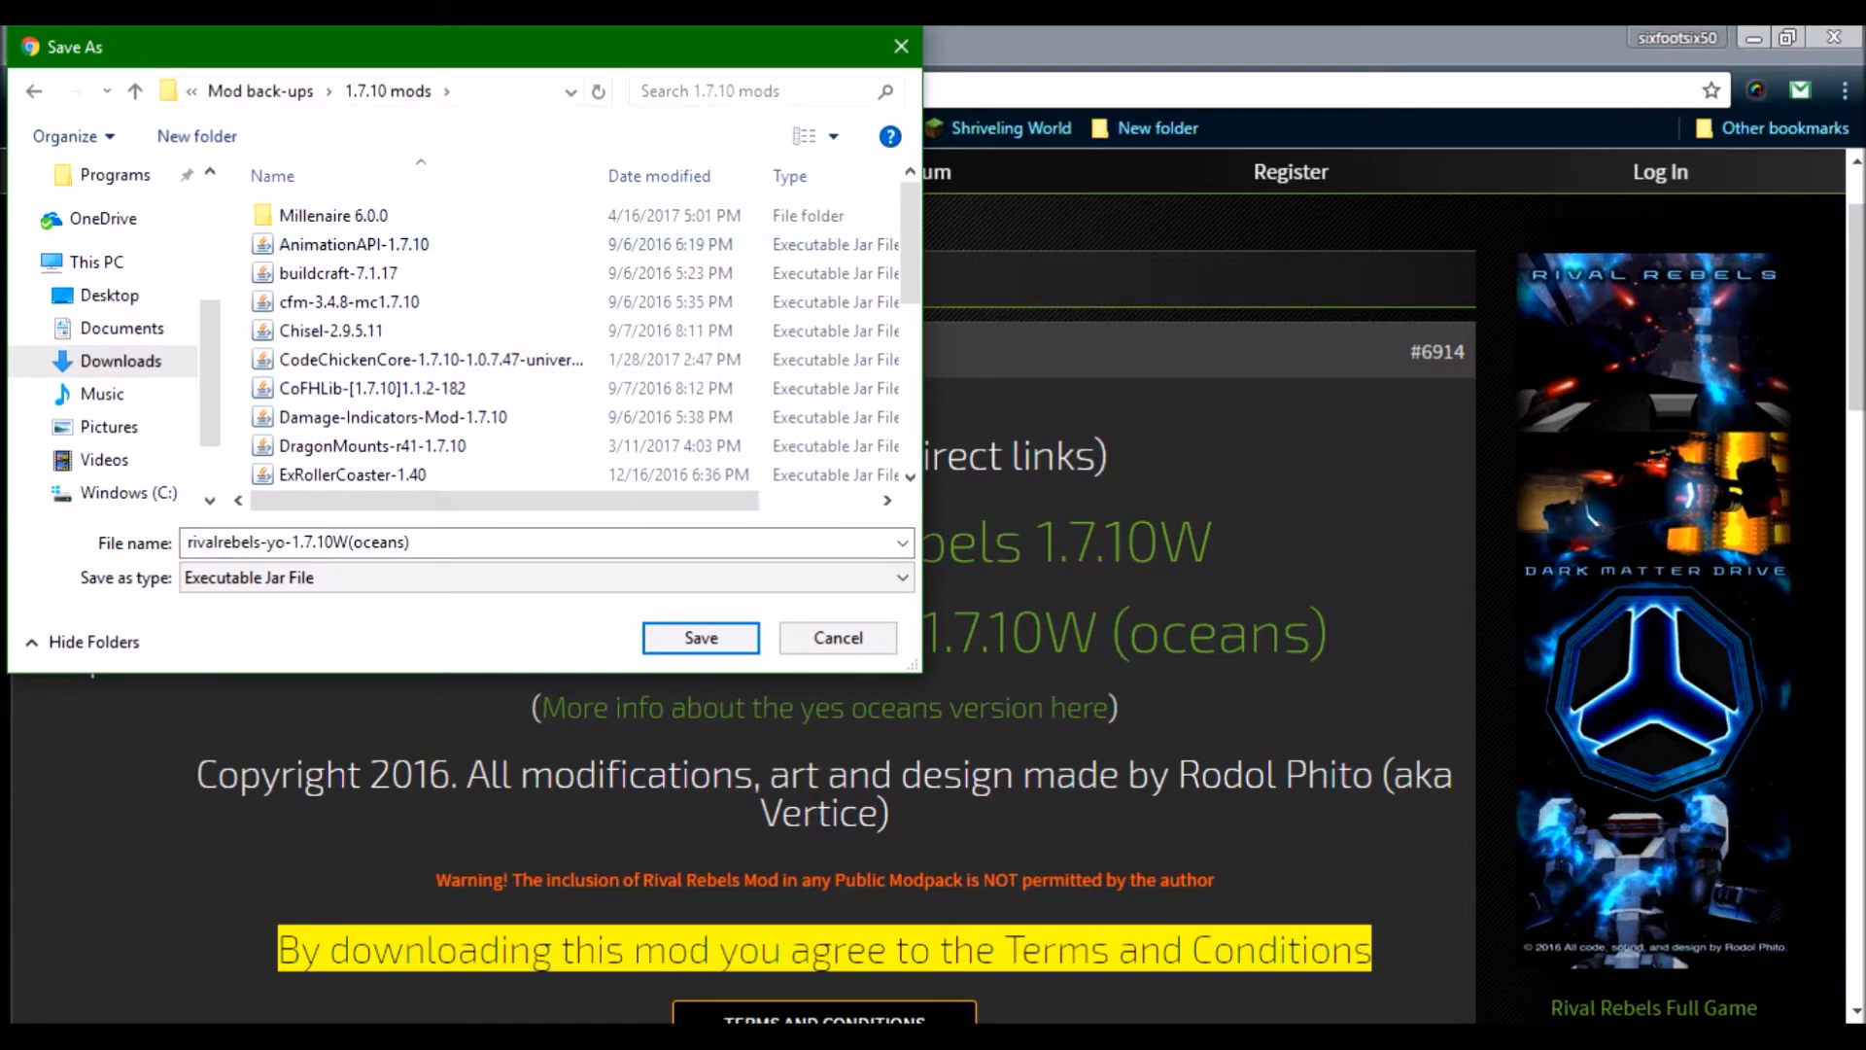
pyautogui.click(700, 638)
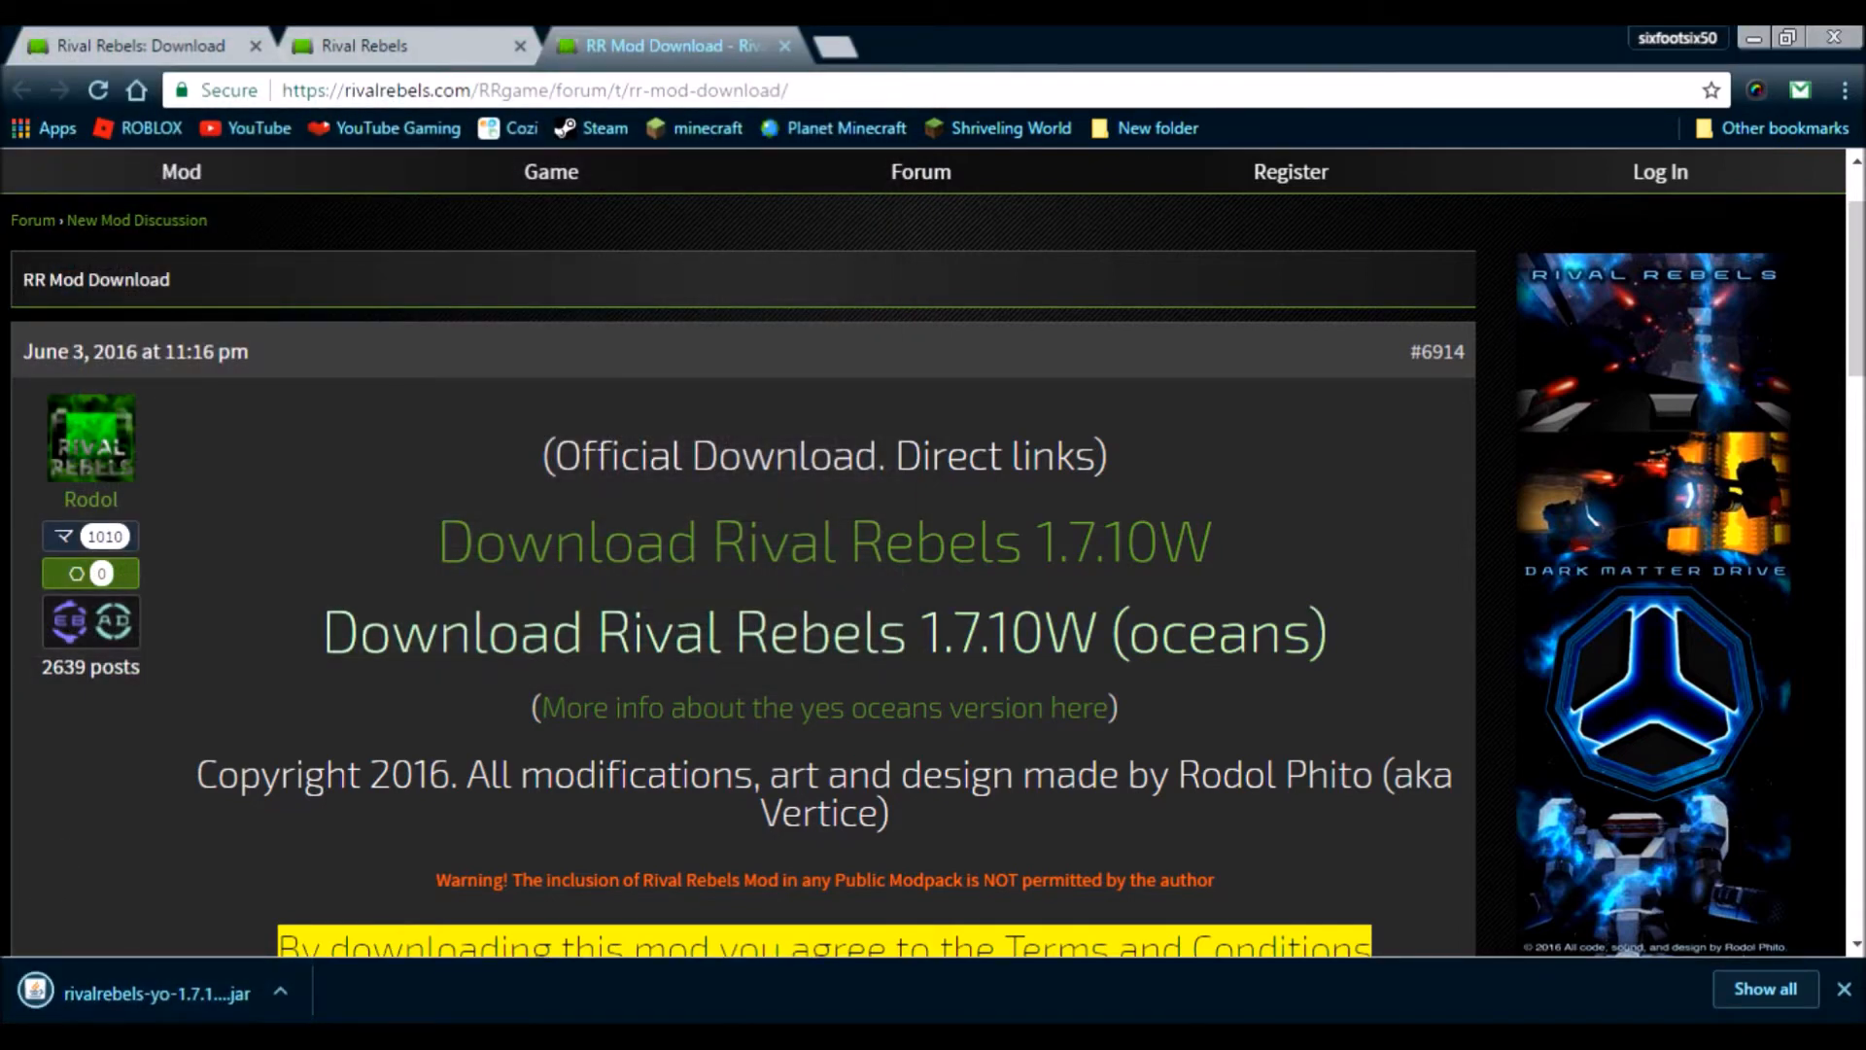
# Show the downloads list, close the Rival Rebels tabs and reveal the jar in its folder.
pyautogui.hotkey('ctrl', 'j')
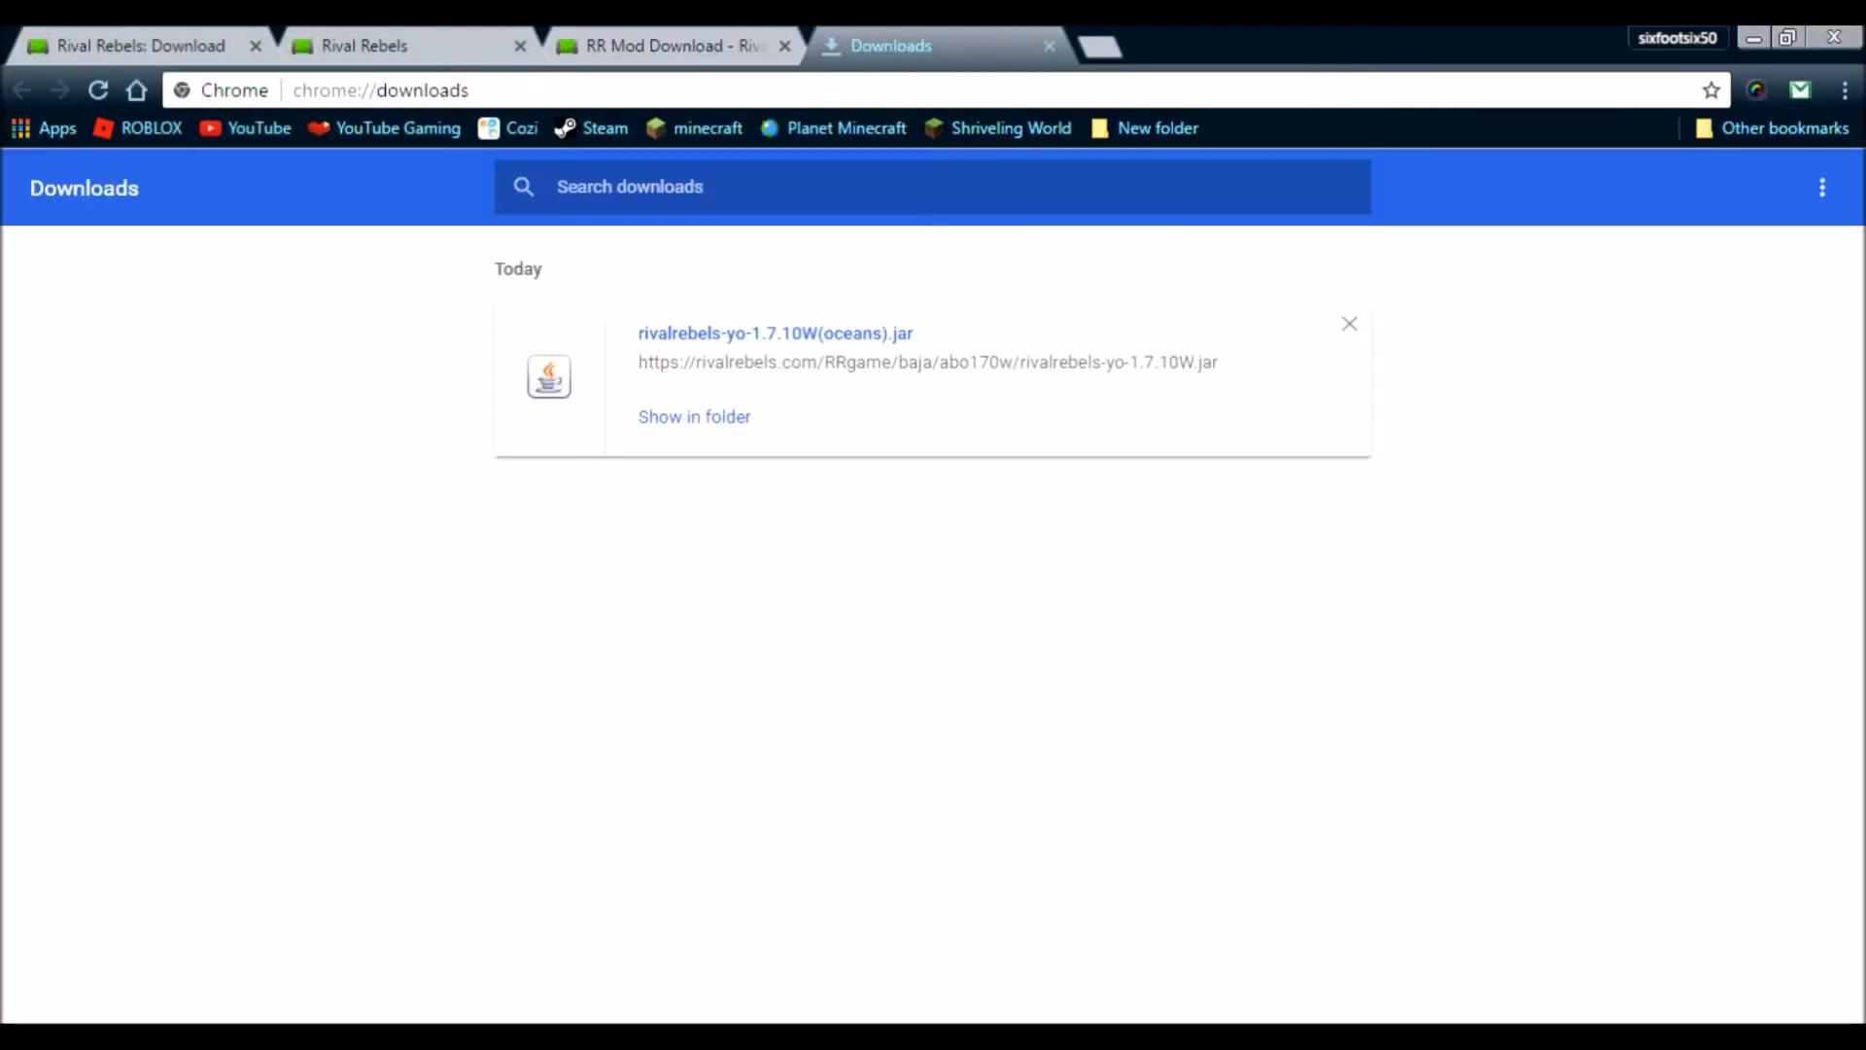
pyautogui.click(256, 45)
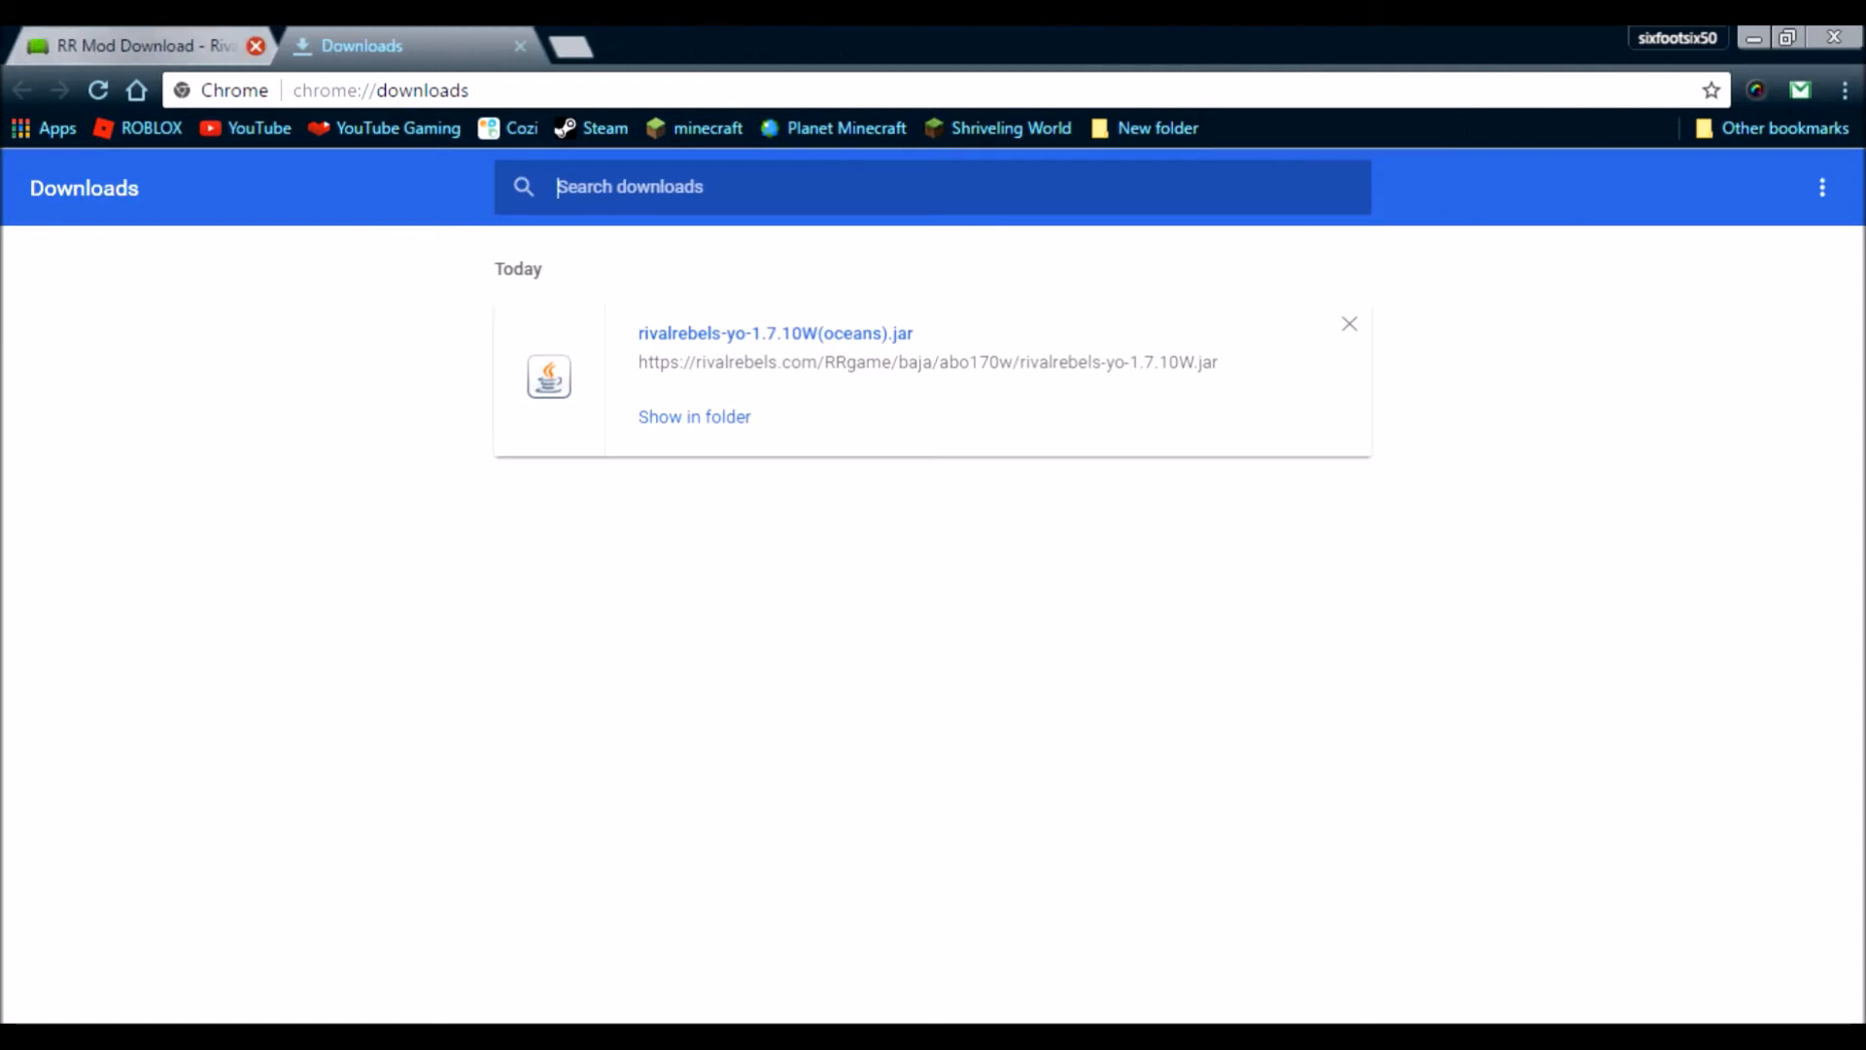
pyautogui.click(256, 46)
pyautogui.click(694, 416)
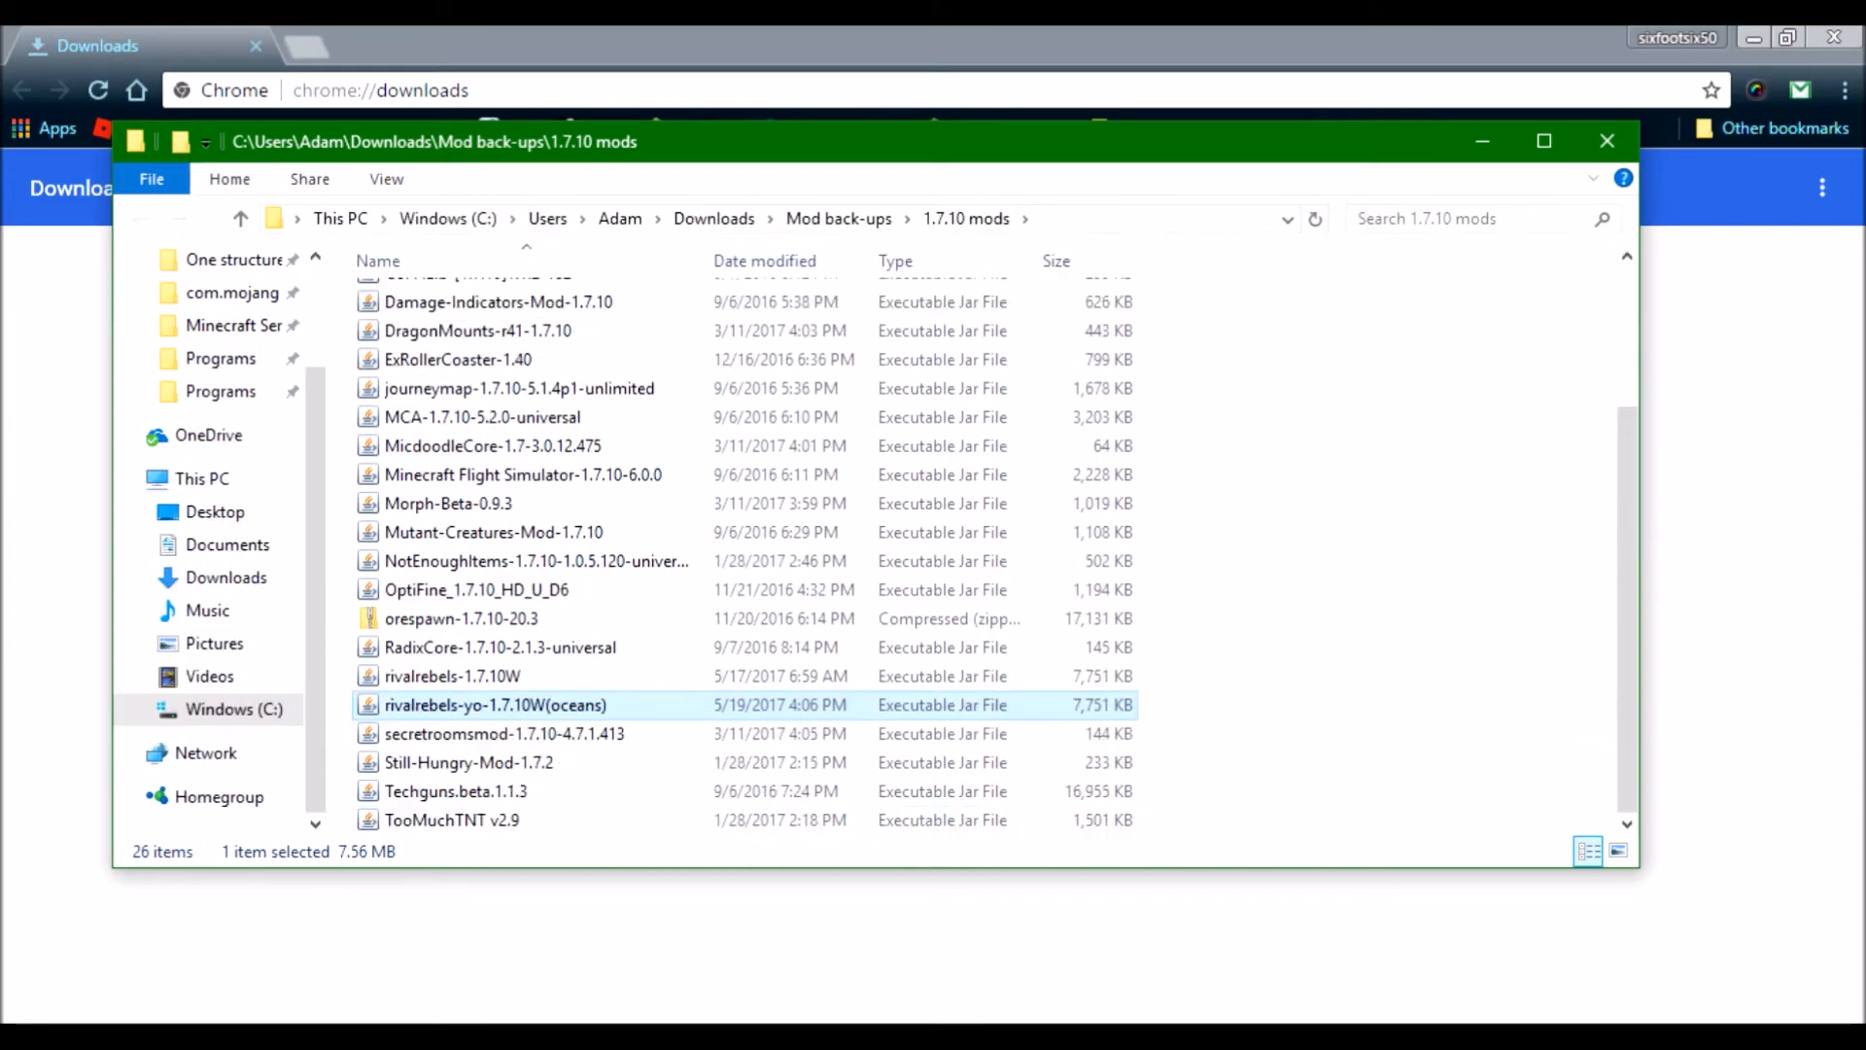
# Open a second Explorer window on the right showing .minecraft\mods.
pyautogui.press('super+e')
pyautogui.moveTo(933, 142); pyautogui.dragTo(1612, 139)
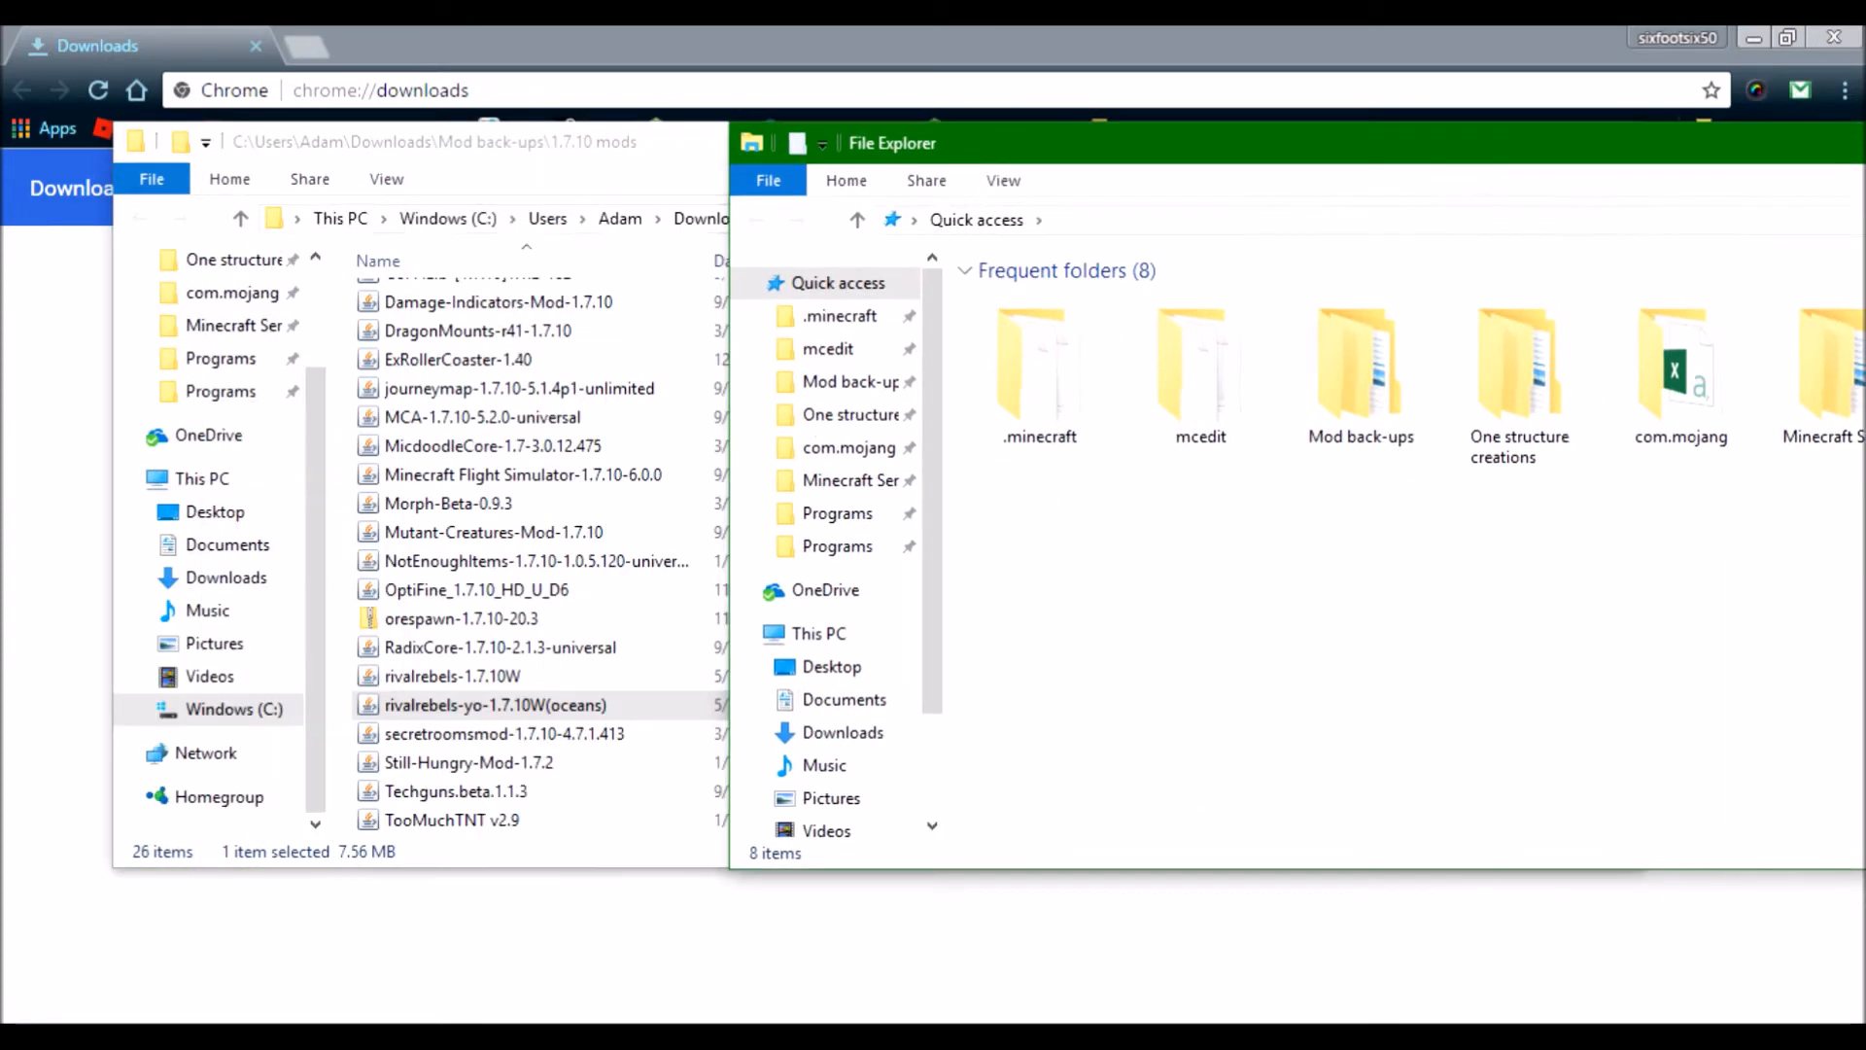
pyautogui.doubleClick(902, 373)
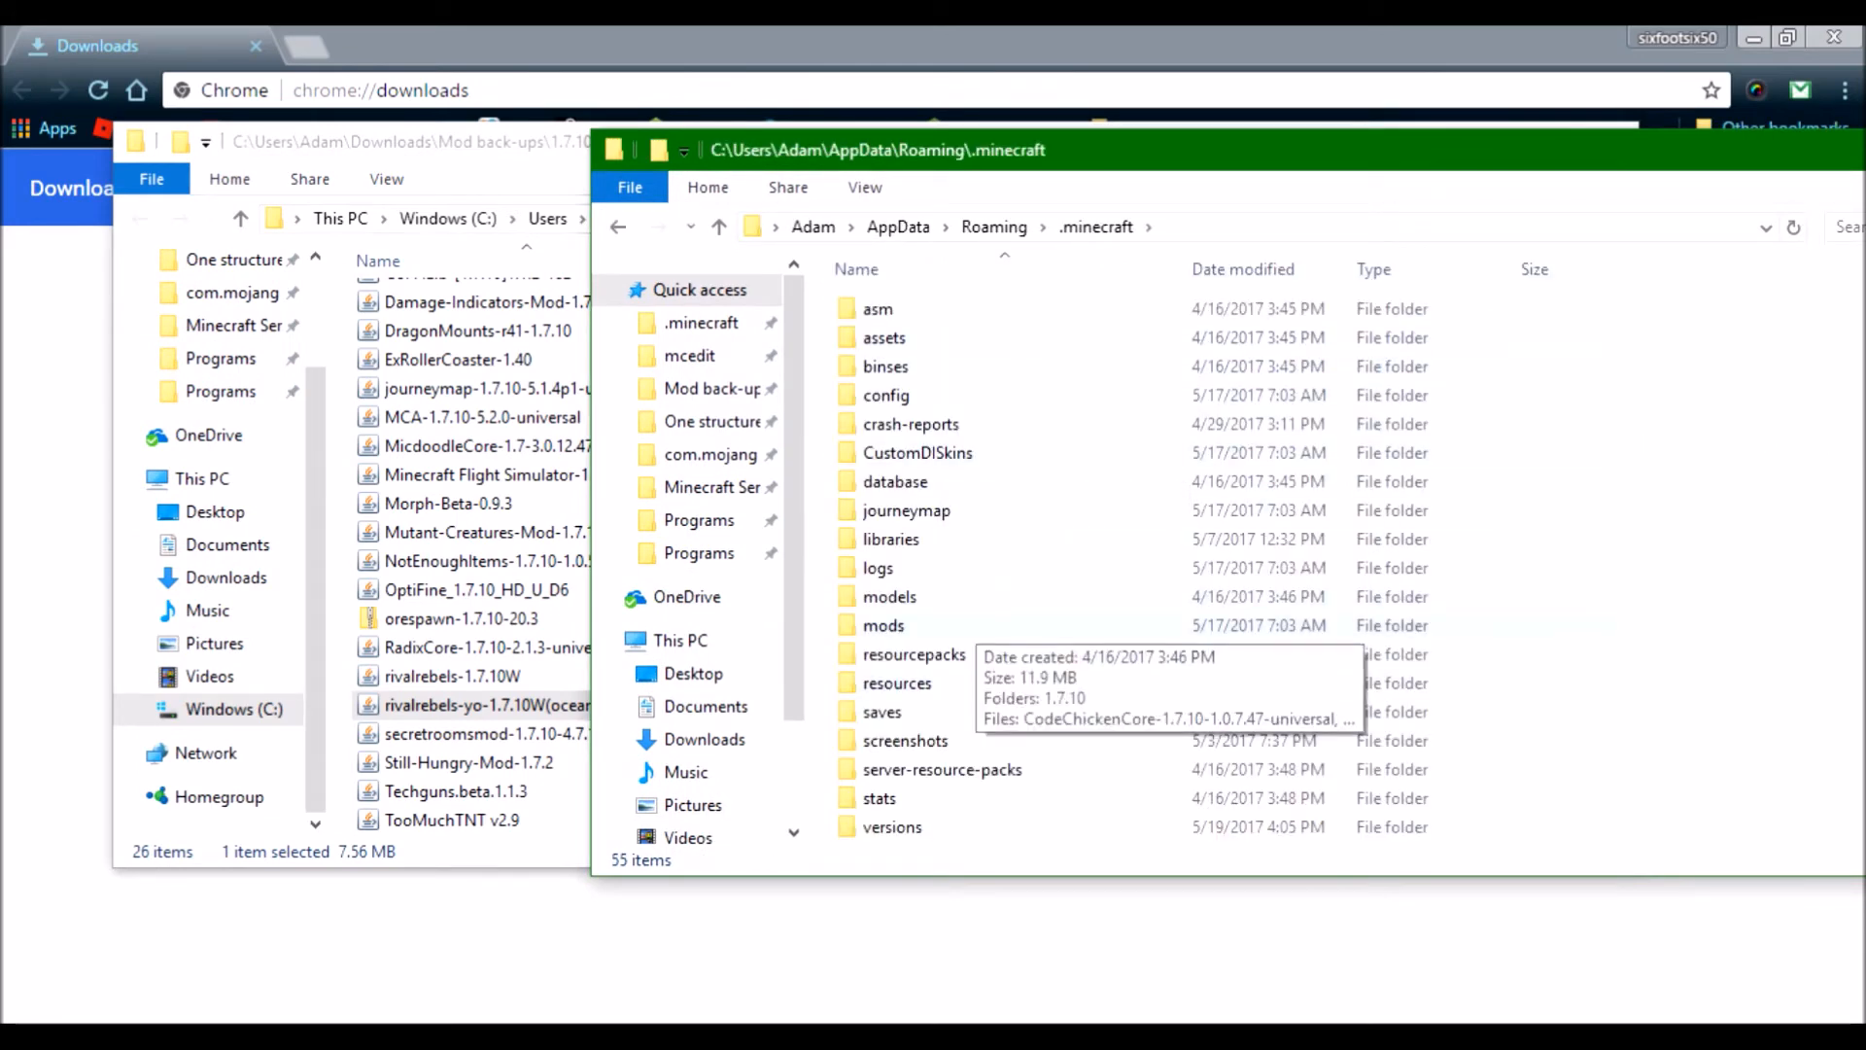
pyautogui.click(883, 626)
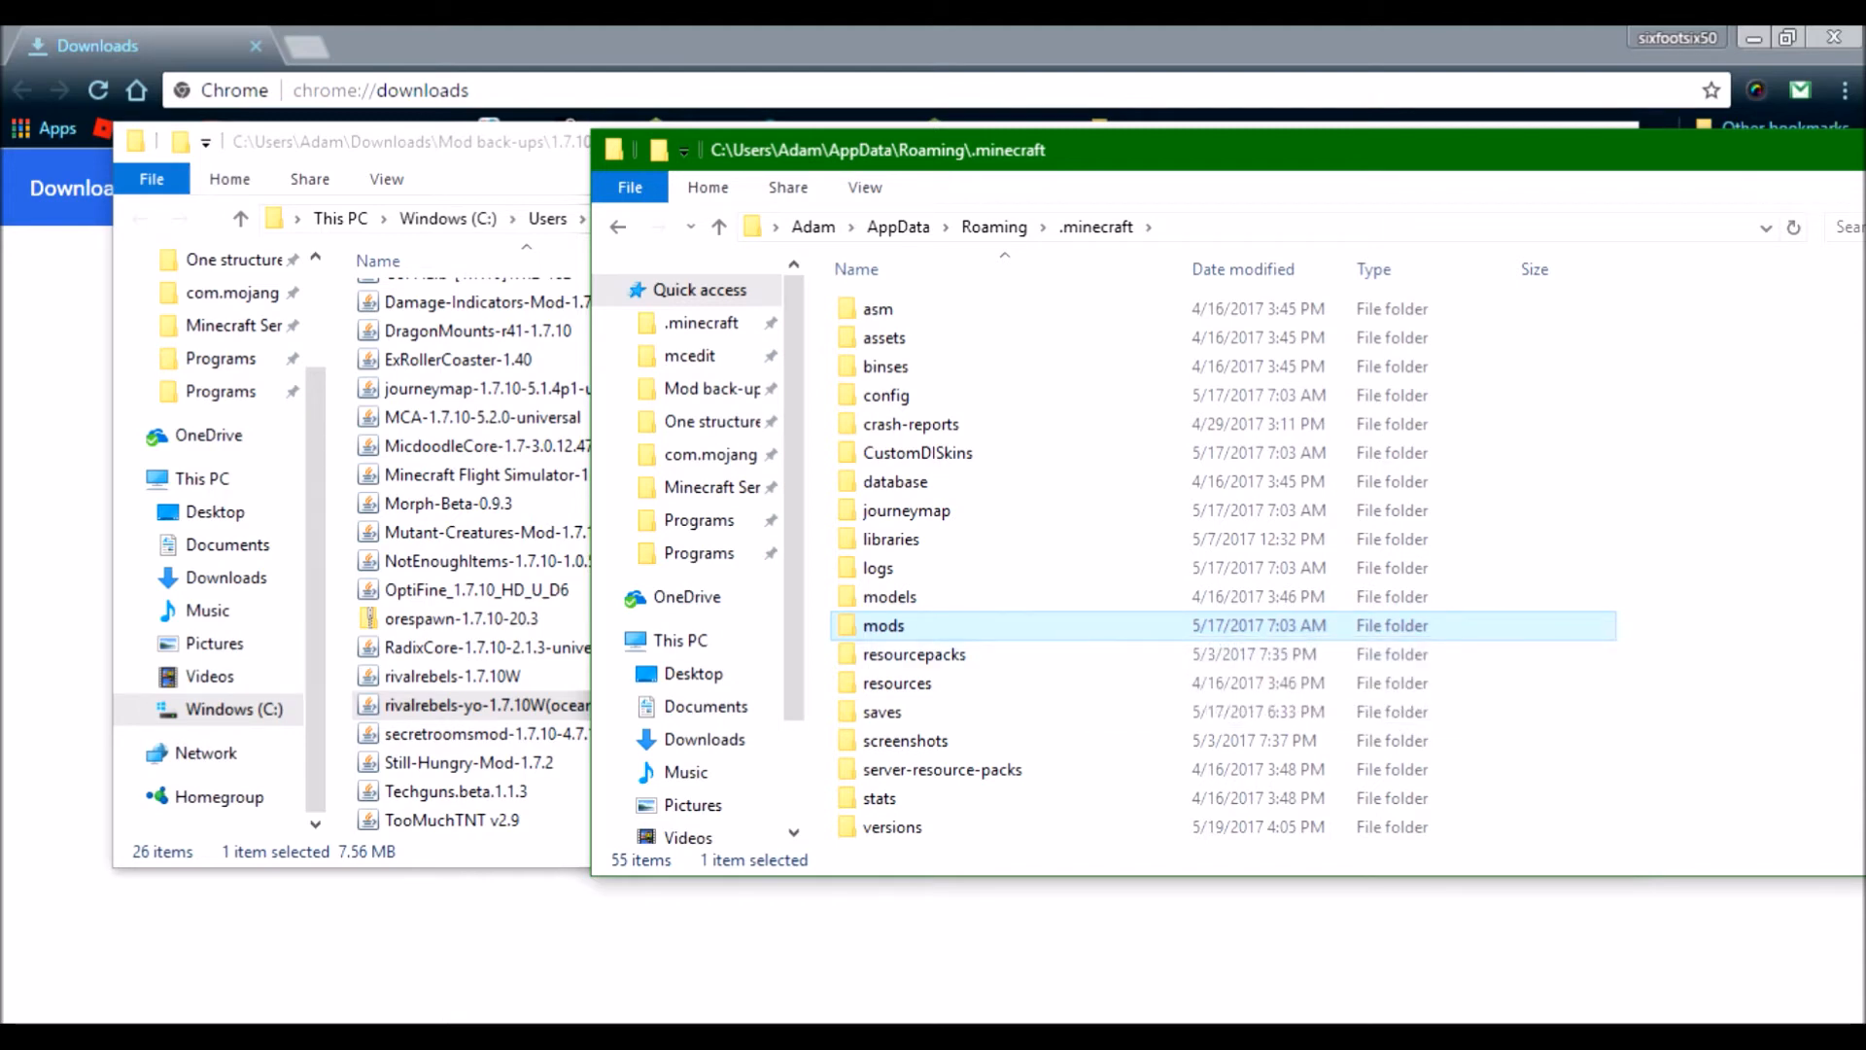
pyautogui.doubleClick(883, 626)
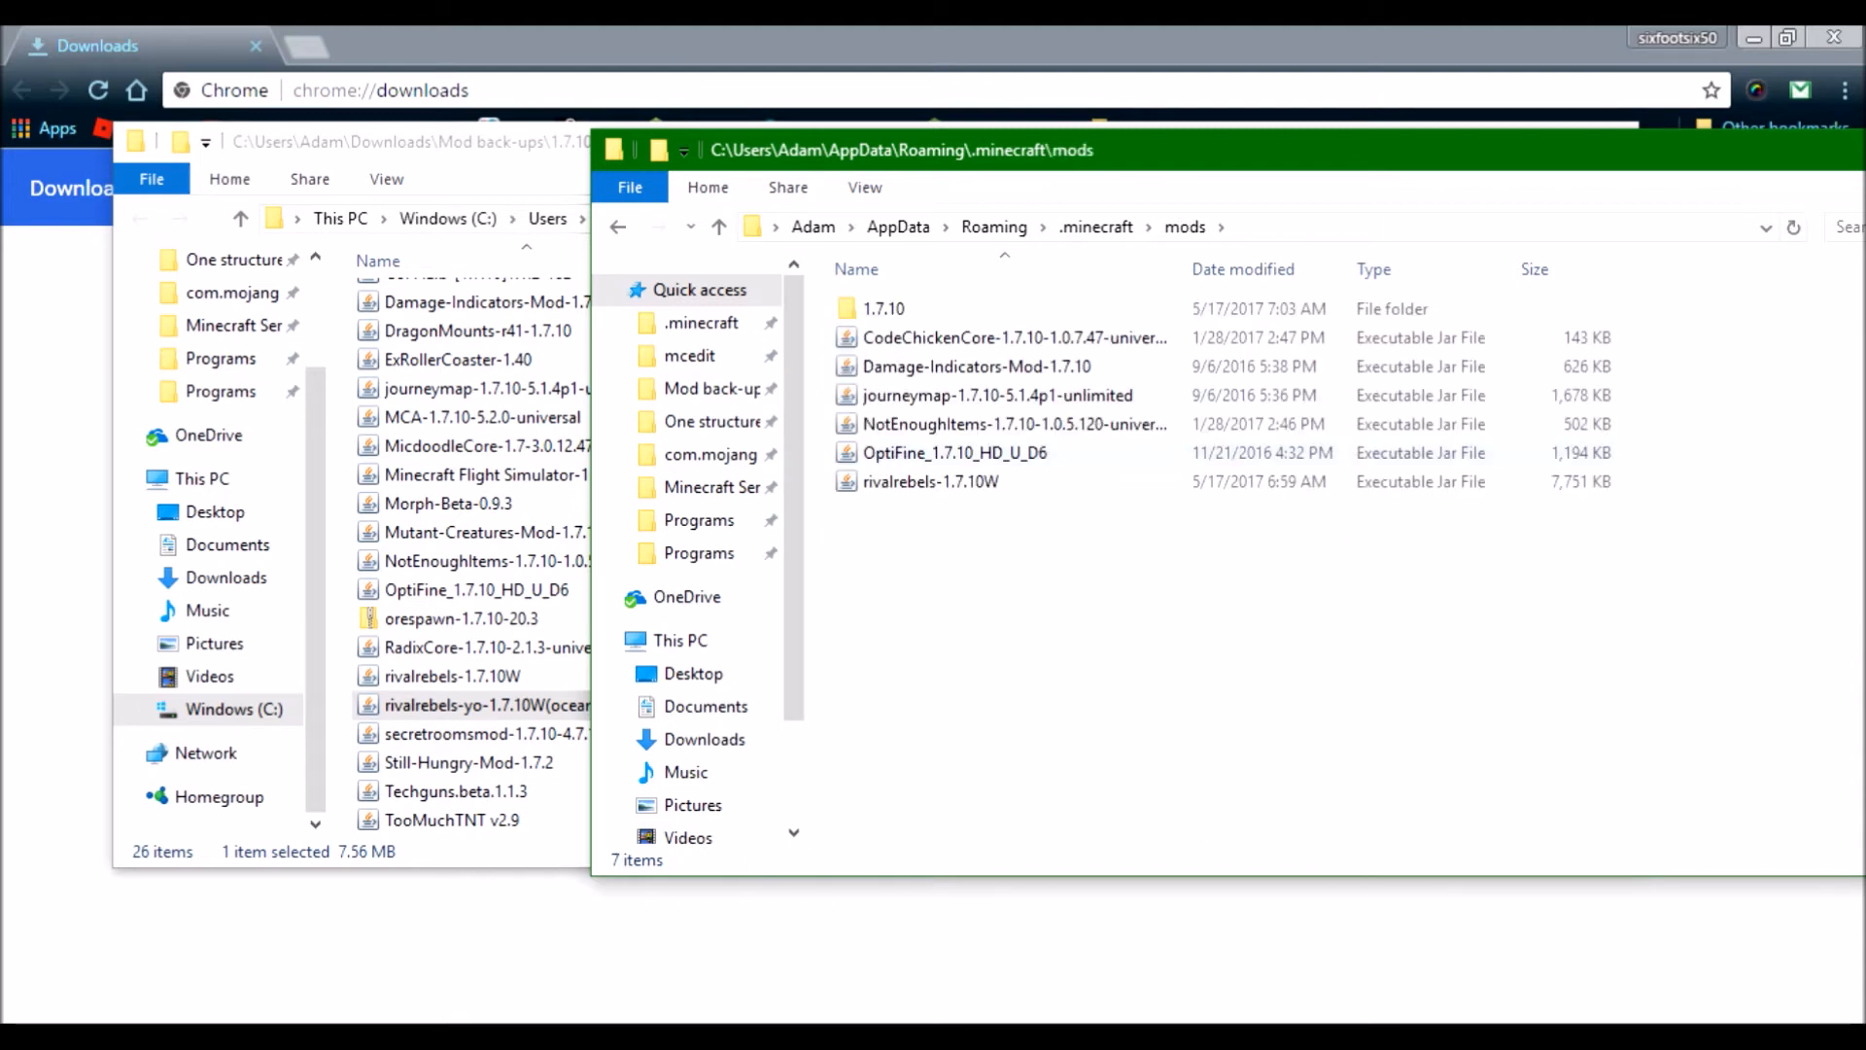
# Delete the seven old mods and move the oceans jar into mods, keeping a copy in 1.7.10 mods.
pyautogui.moveTo(1043, 613); pyautogui.dragTo(904, 291)
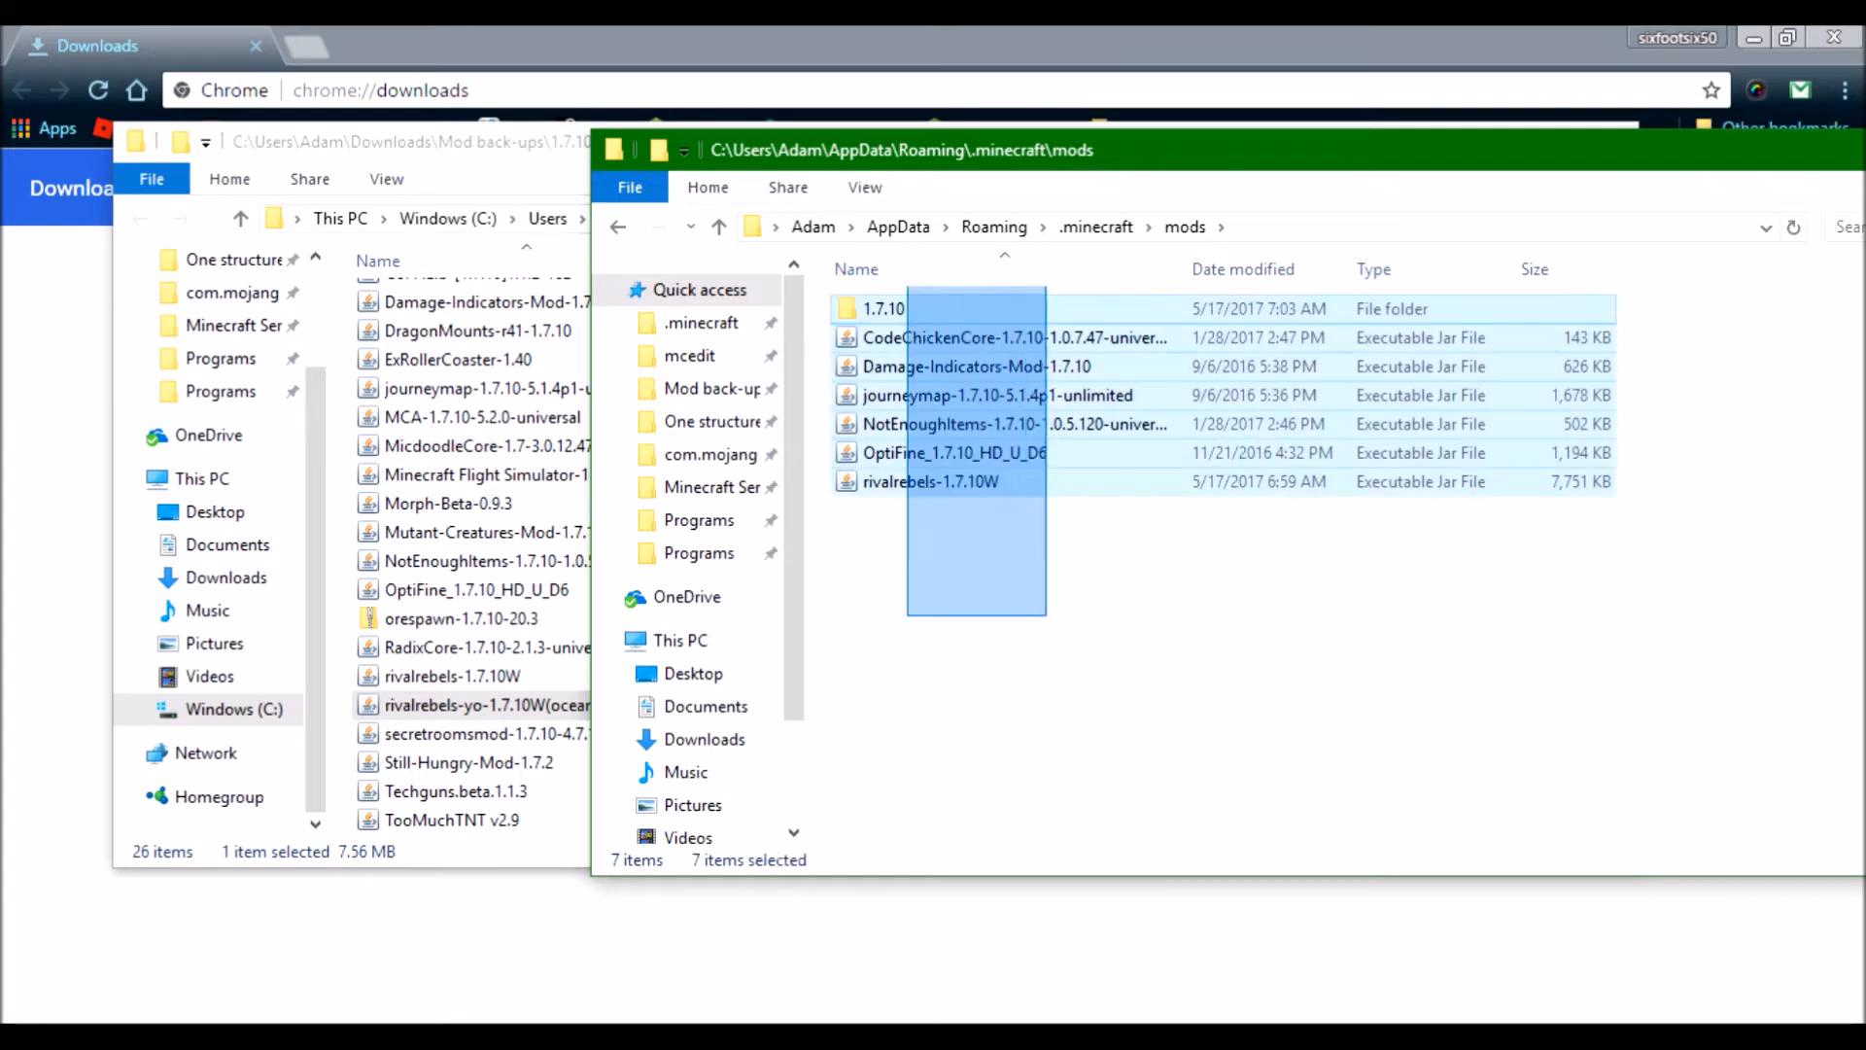
pyautogui.press('Delete')
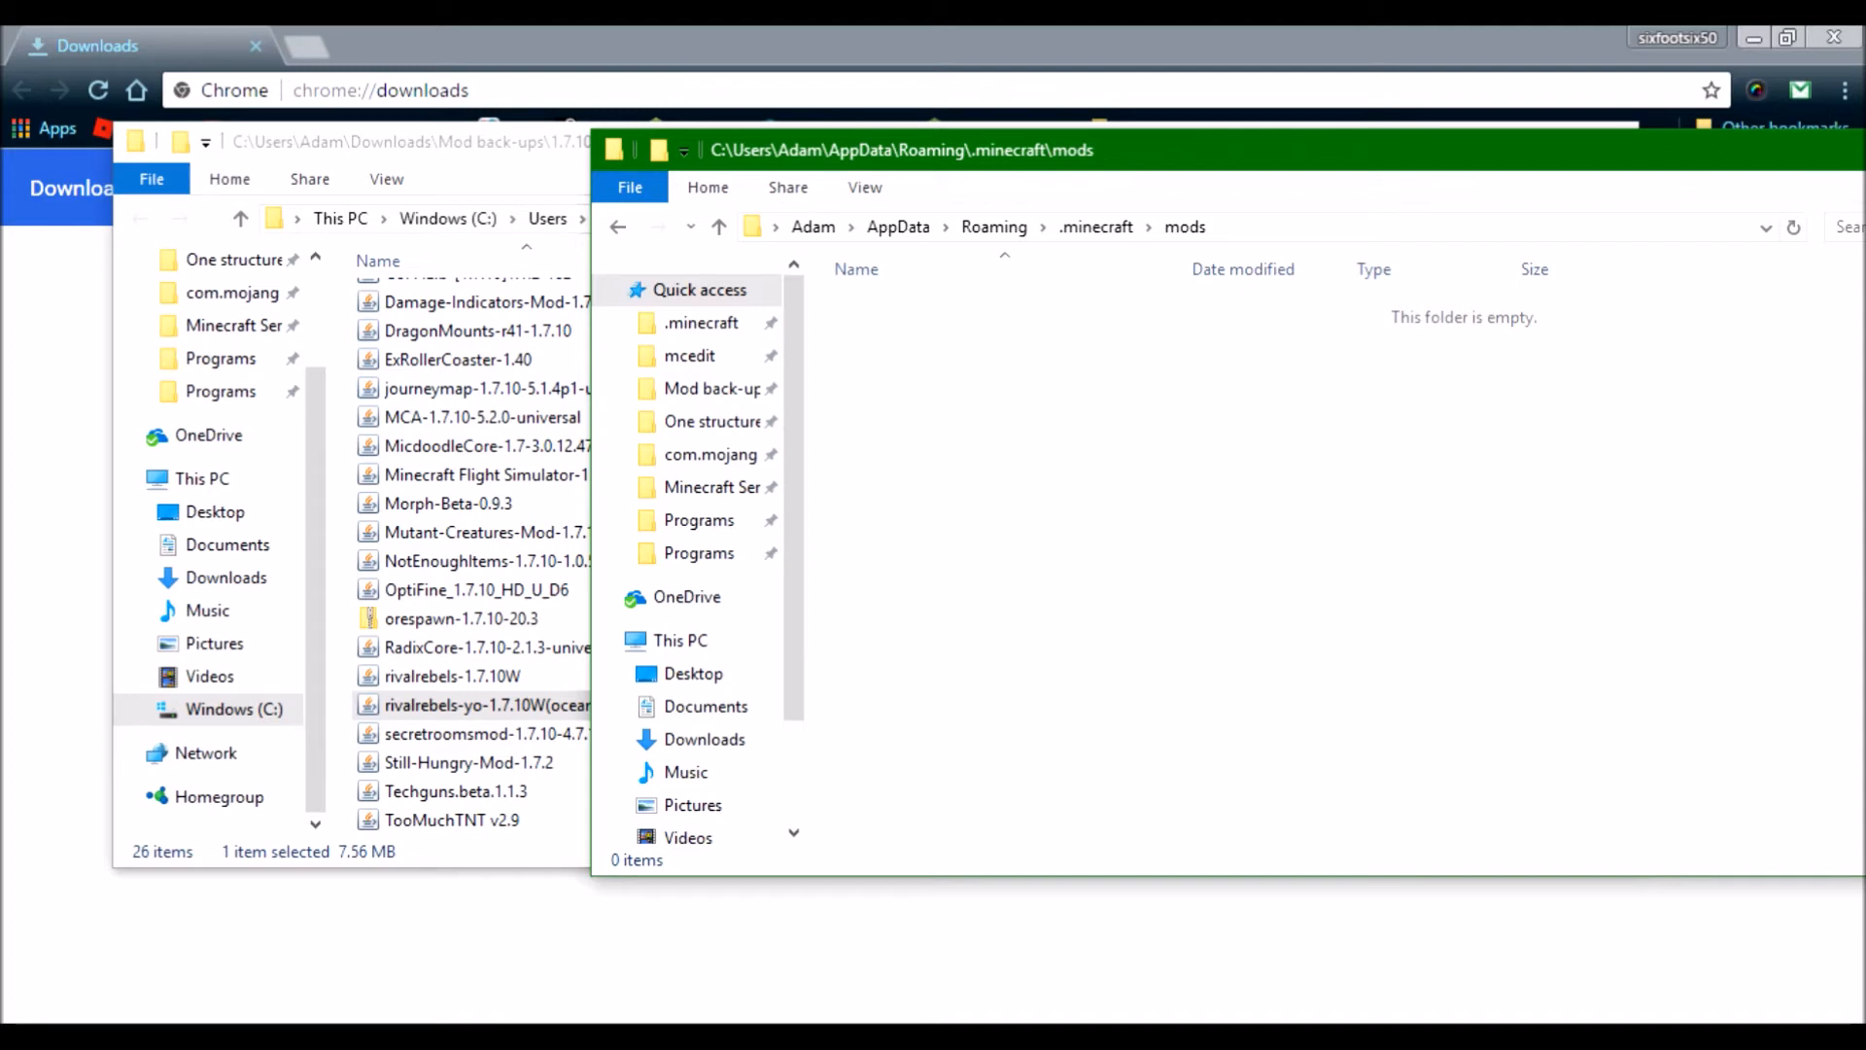
pyautogui.hotkey('alt', 'Tab')
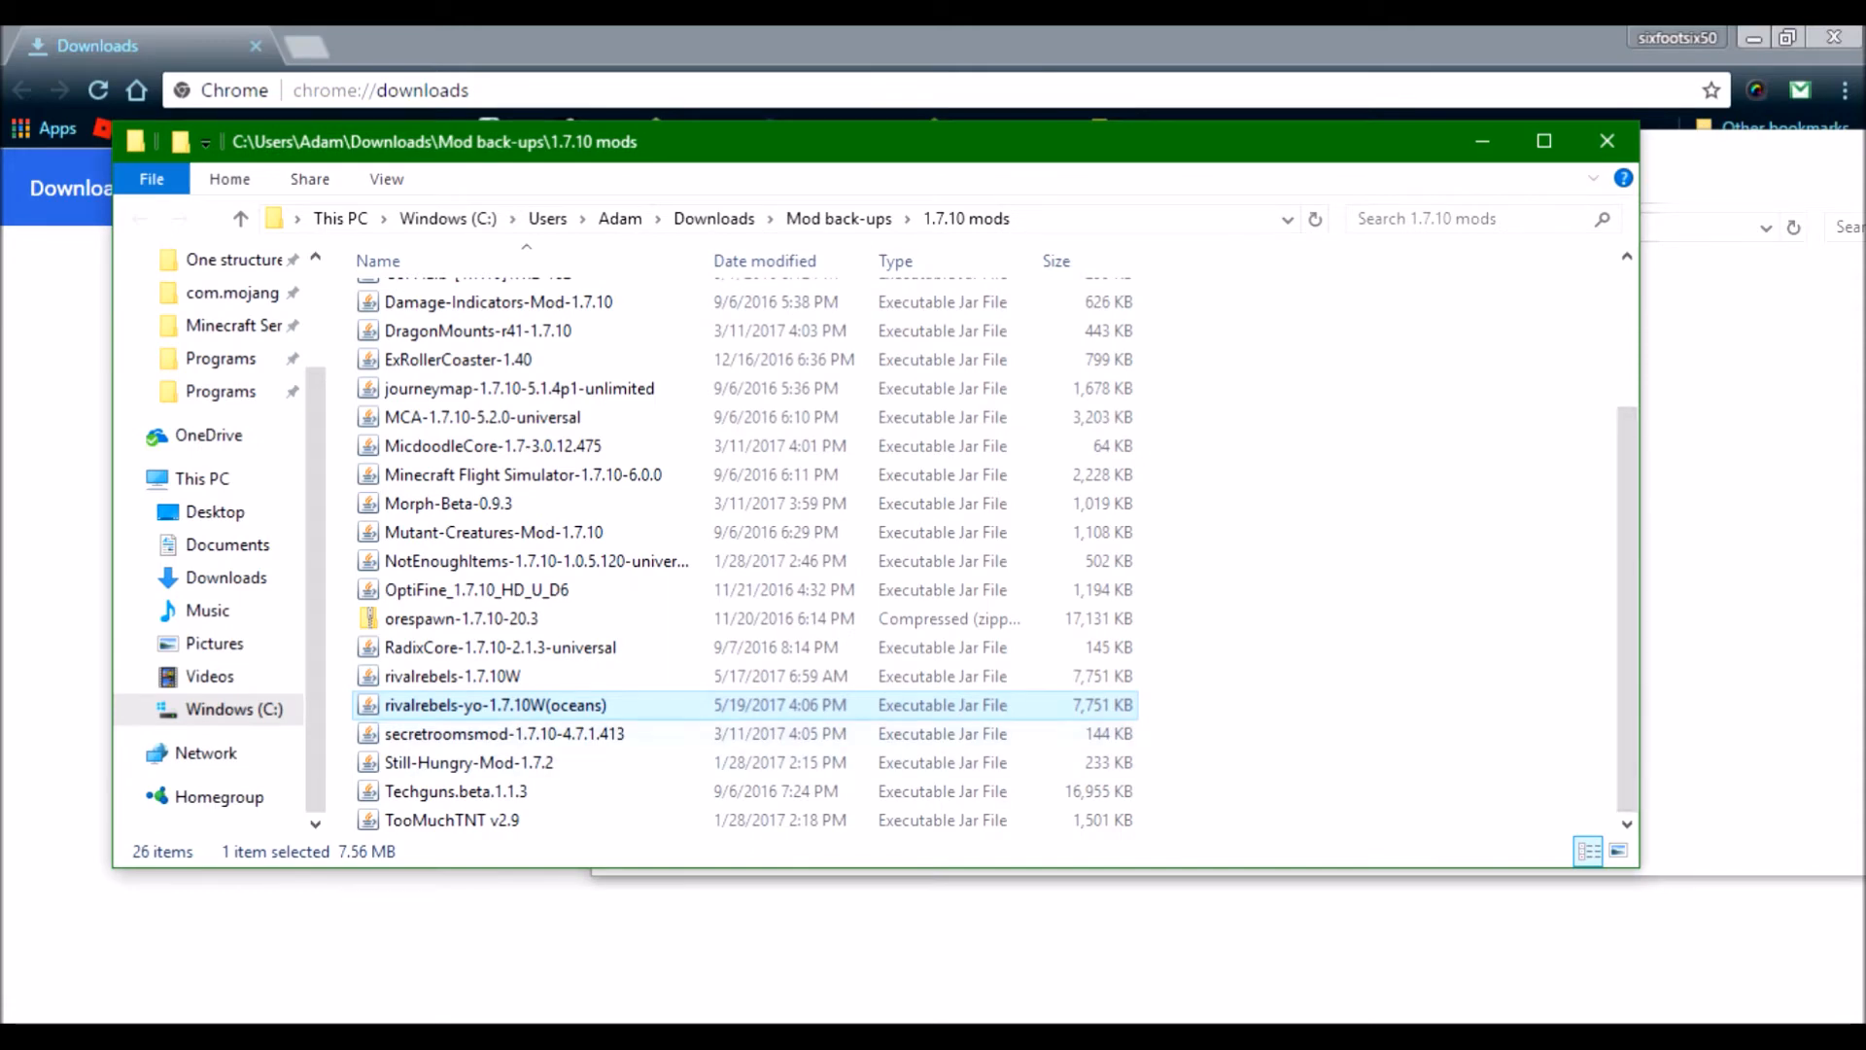
pyautogui.moveTo(494, 705); pyautogui.dragTo(1772, 482)
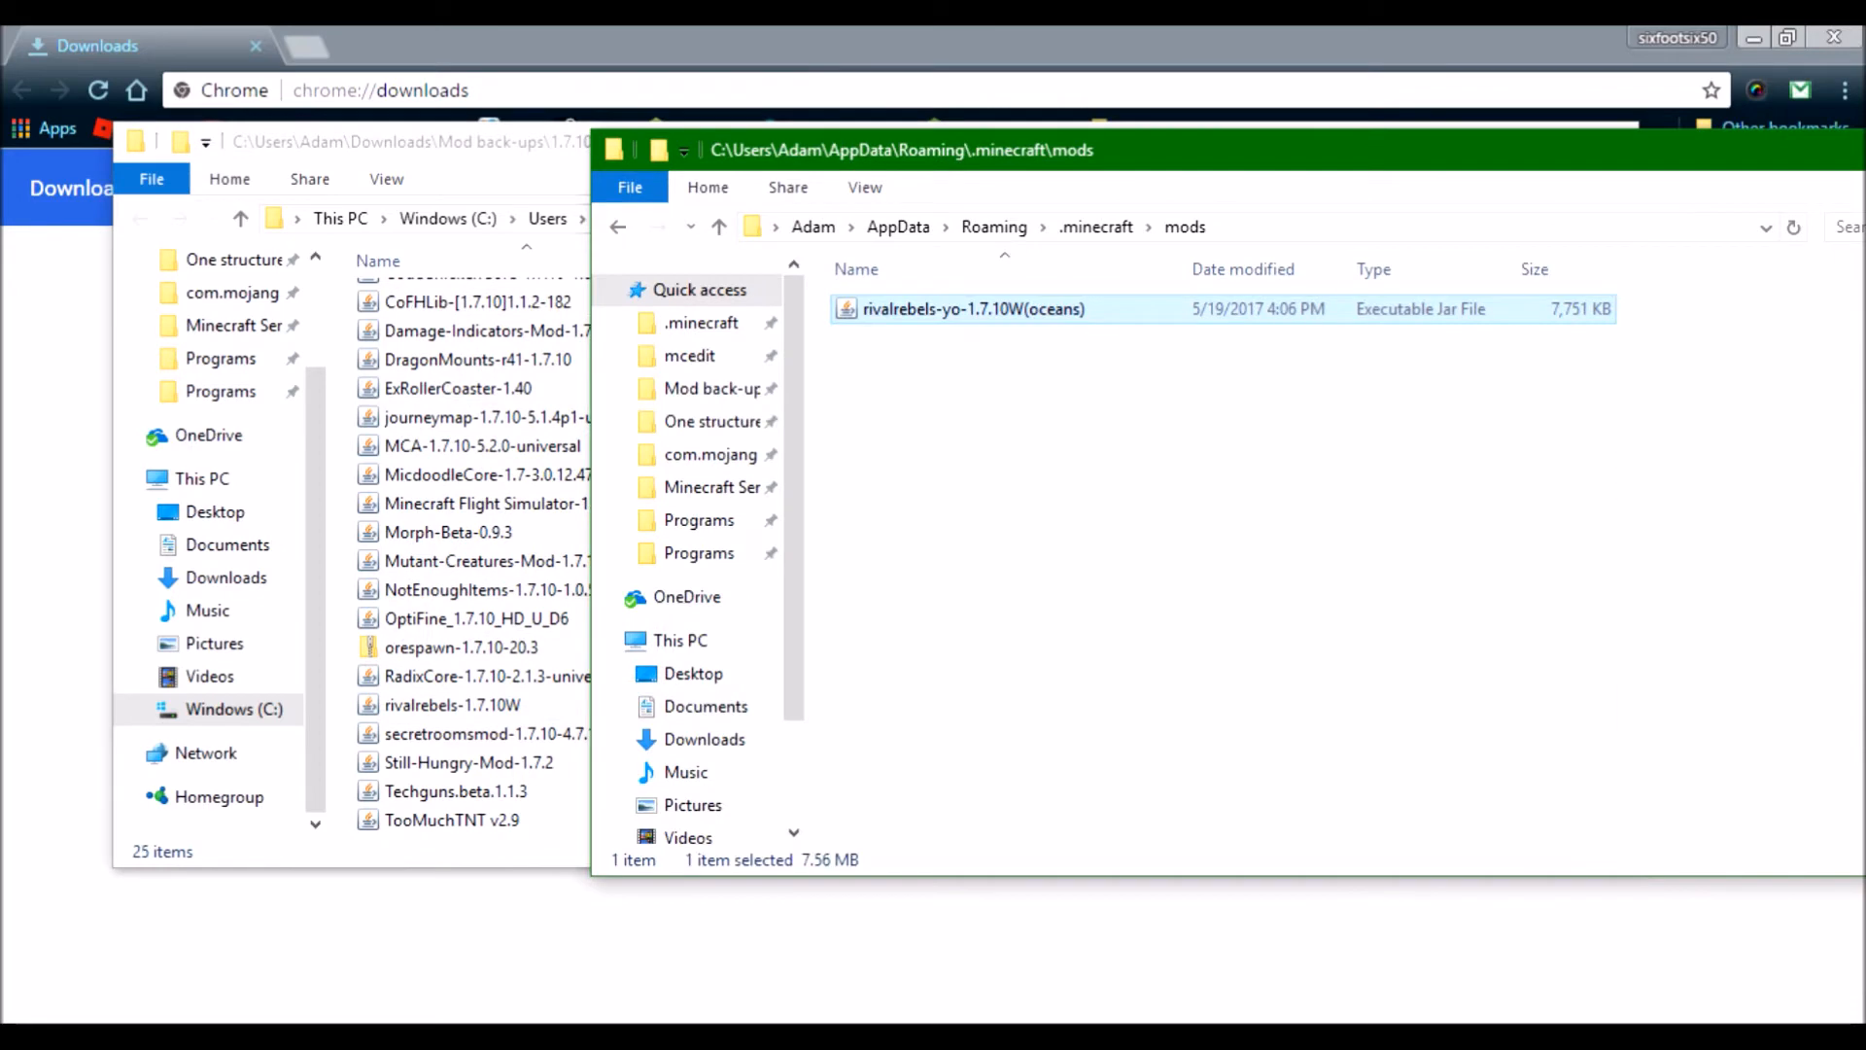
pyautogui.moveTo(974, 307); pyautogui.dragTo(380, 423)
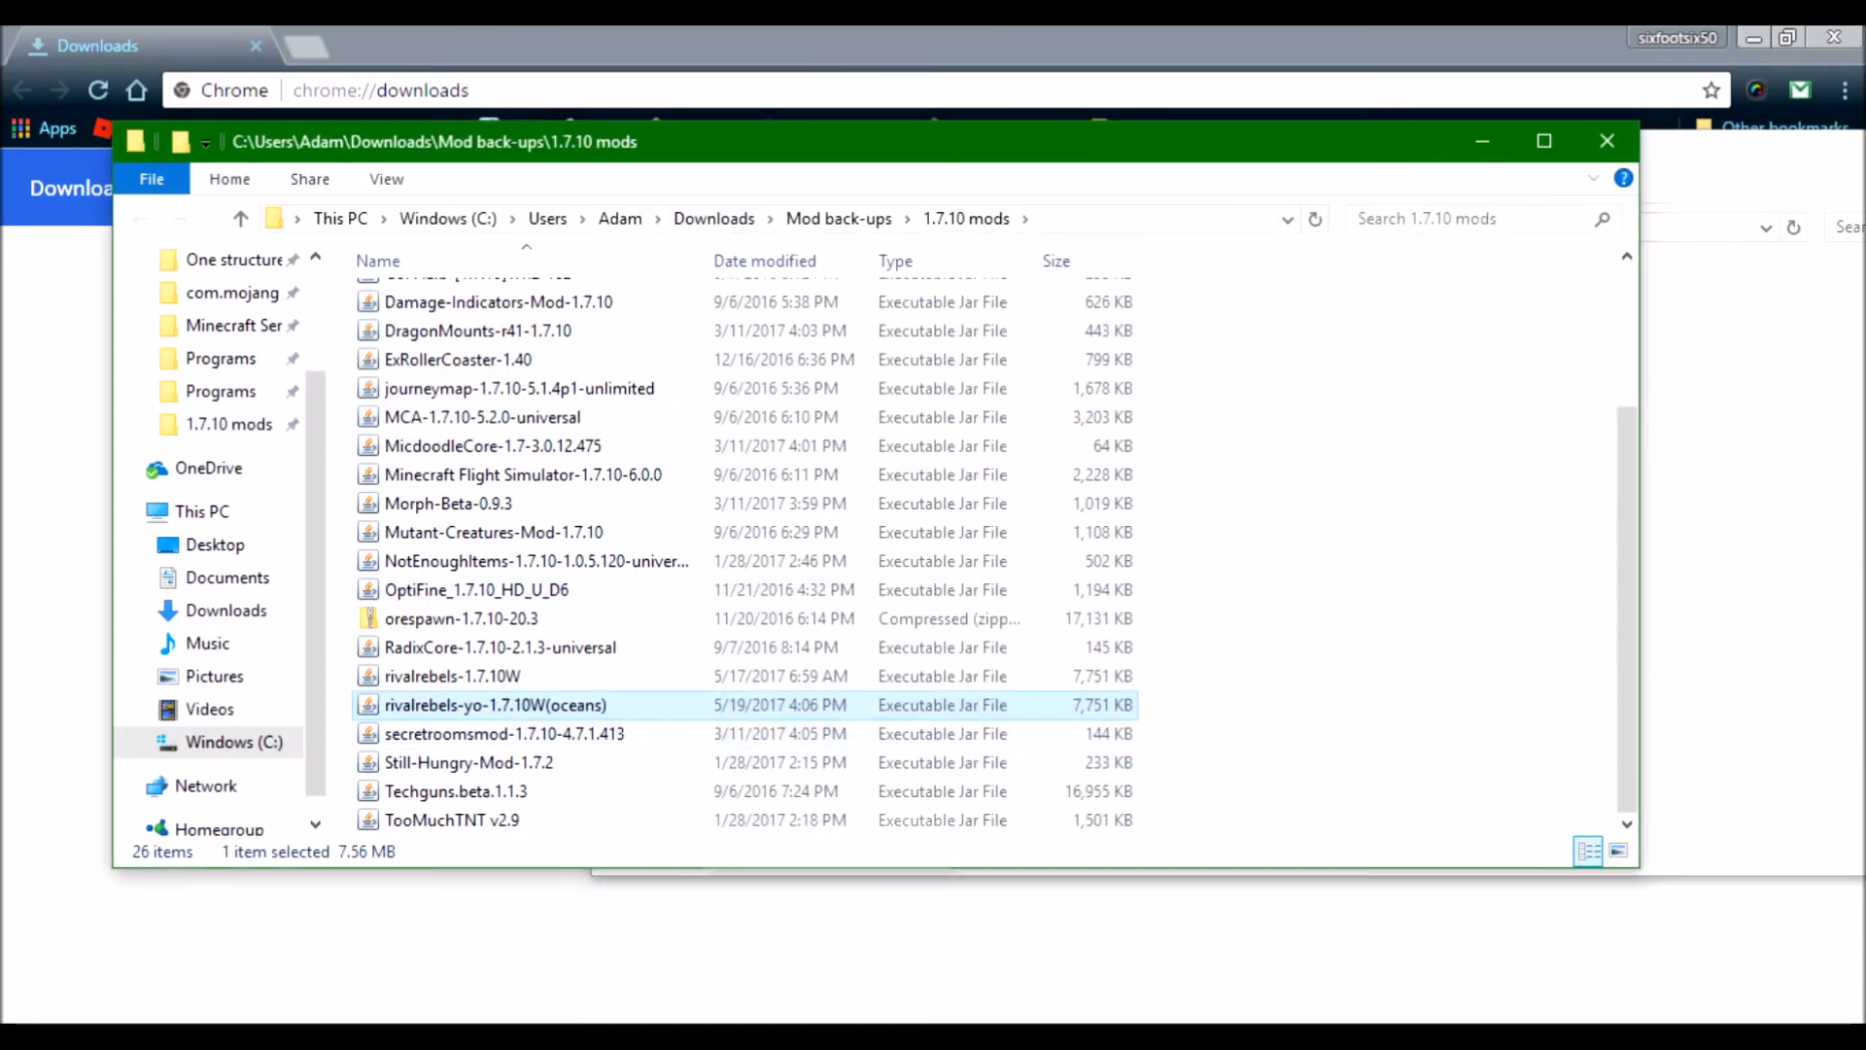
pyautogui.click(947, 905)
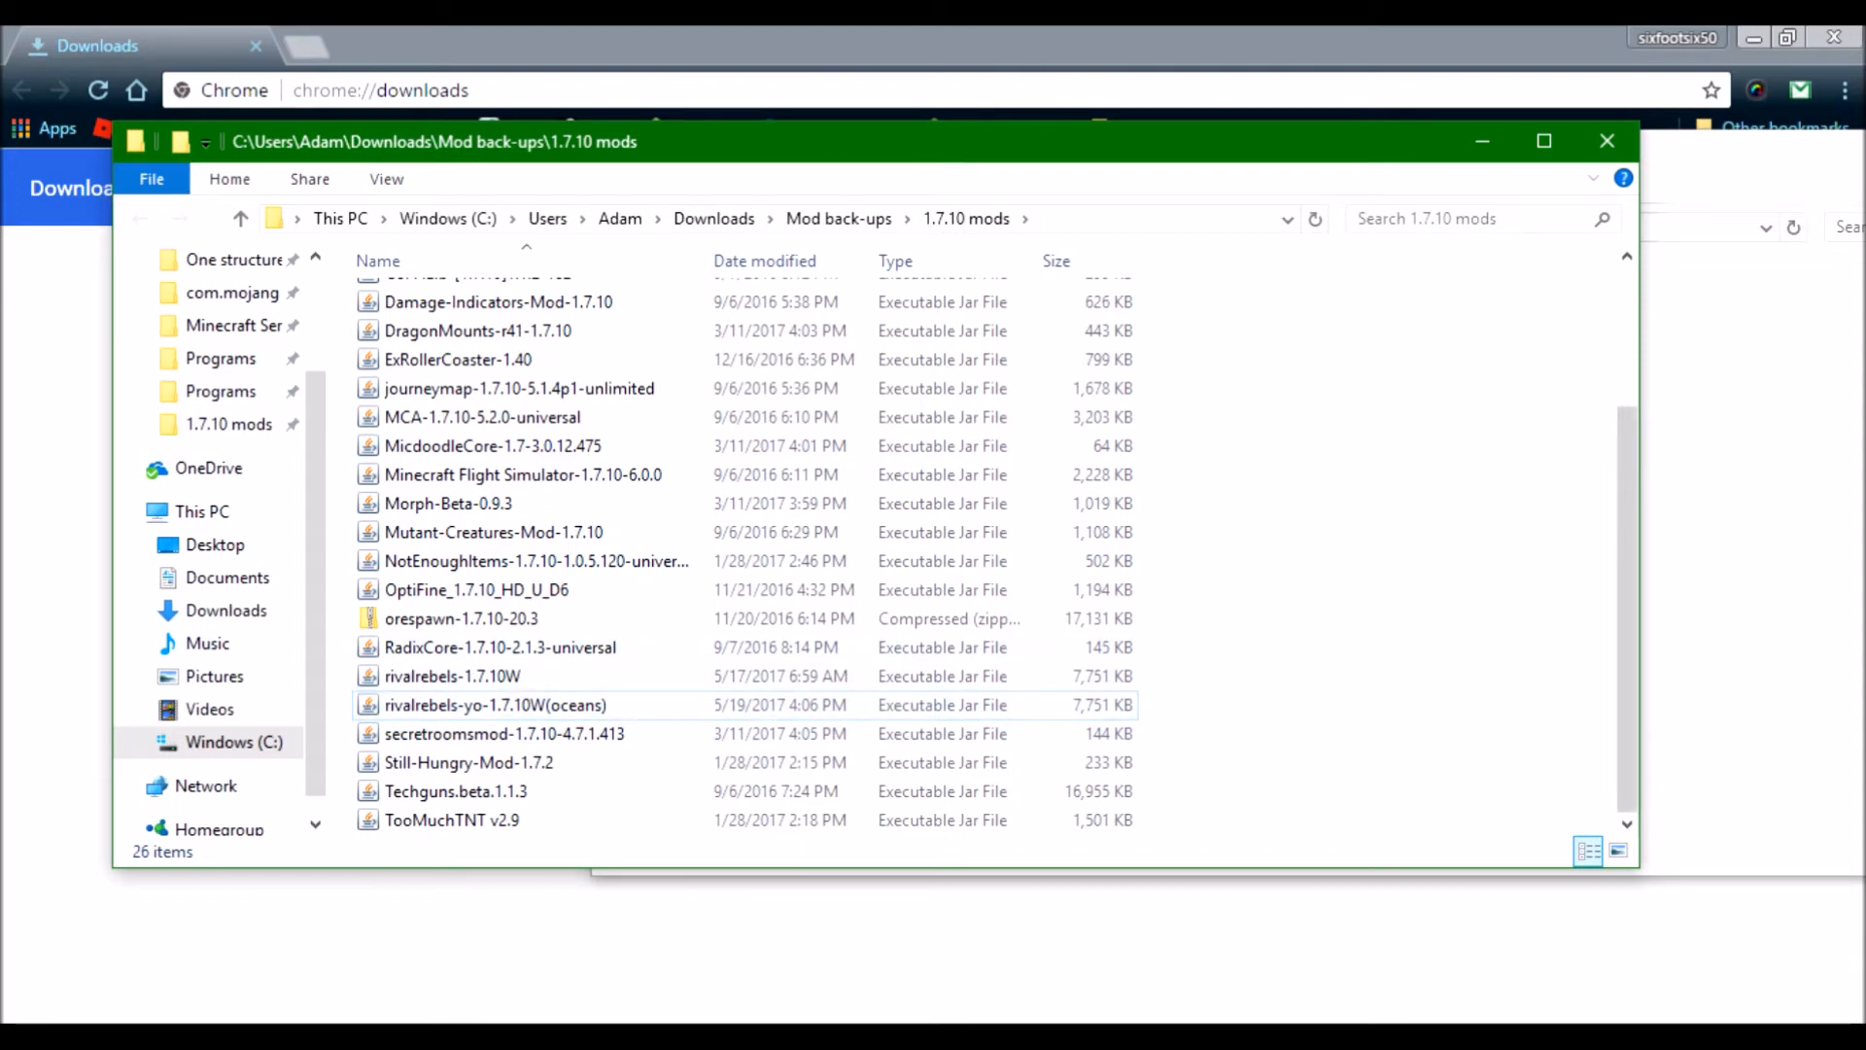
# Close both Explorer windows.
pyautogui.click(1607, 140)
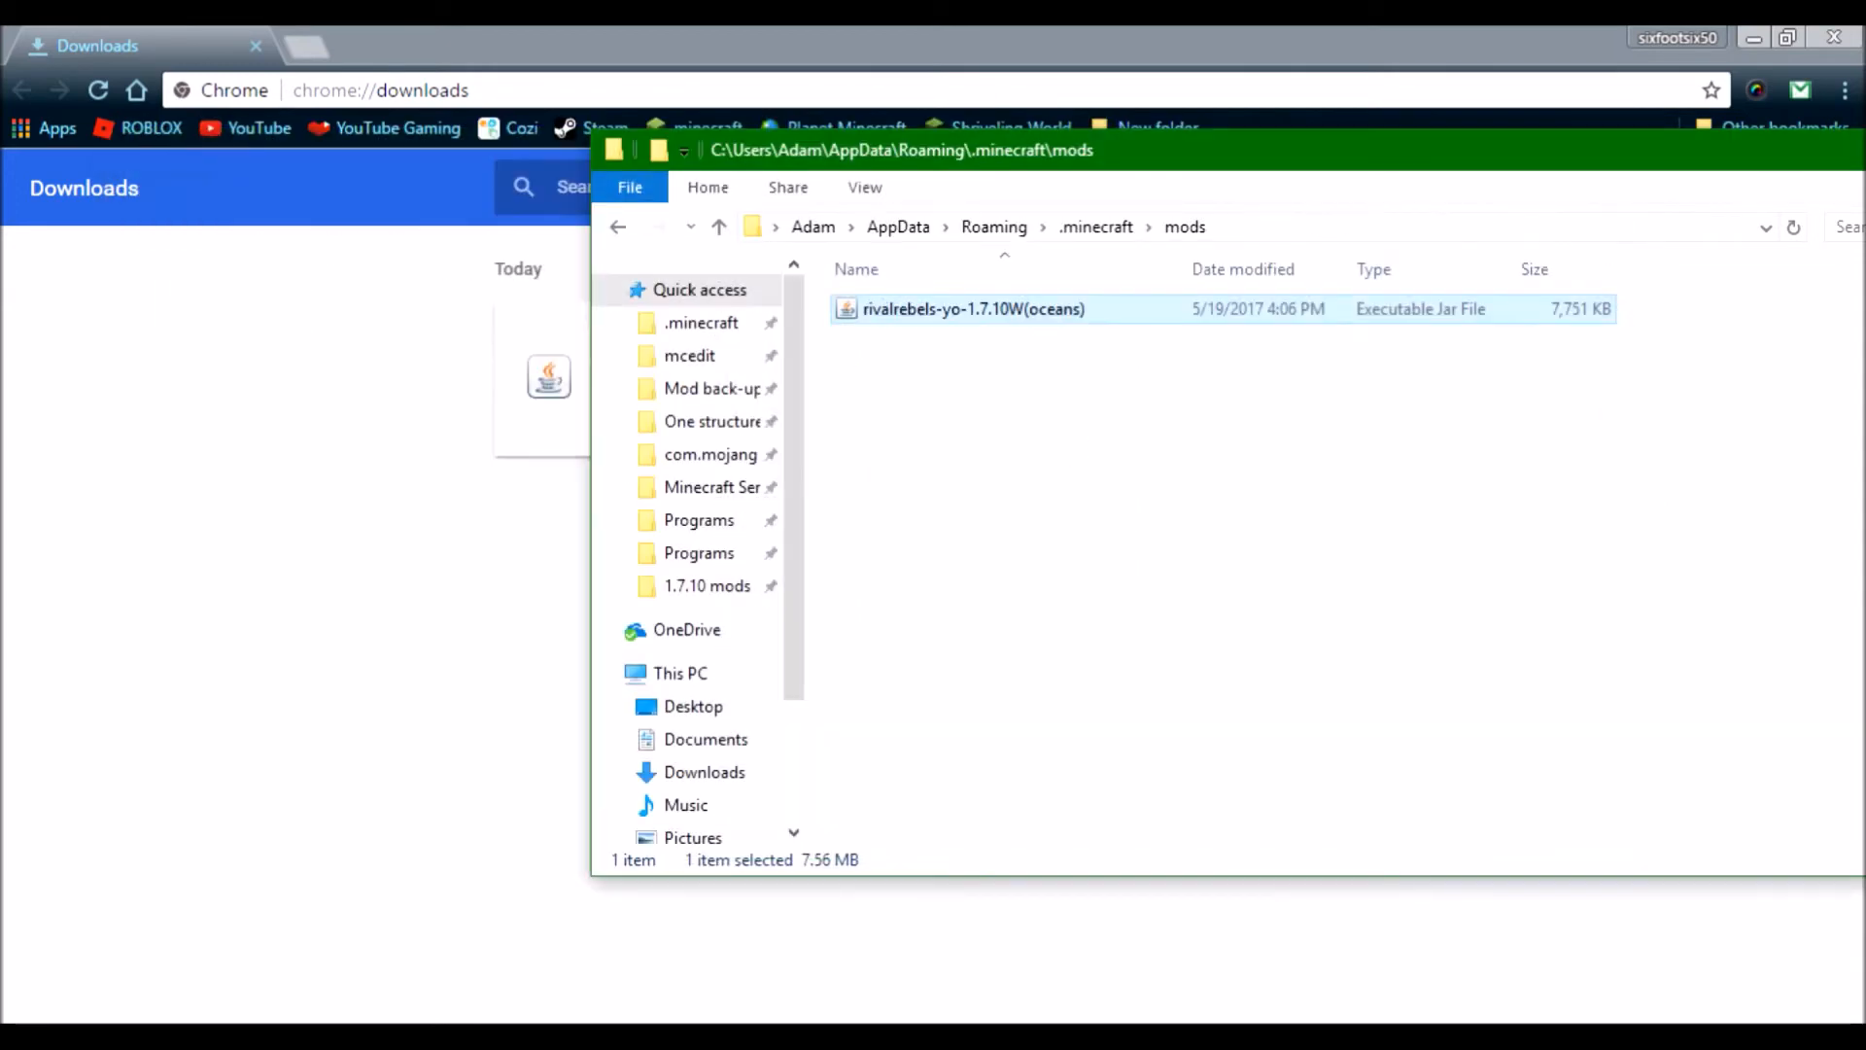
pyautogui.moveTo(1385, 150); pyautogui.dragTo(539, 180)
pyautogui.click(1238, 178)
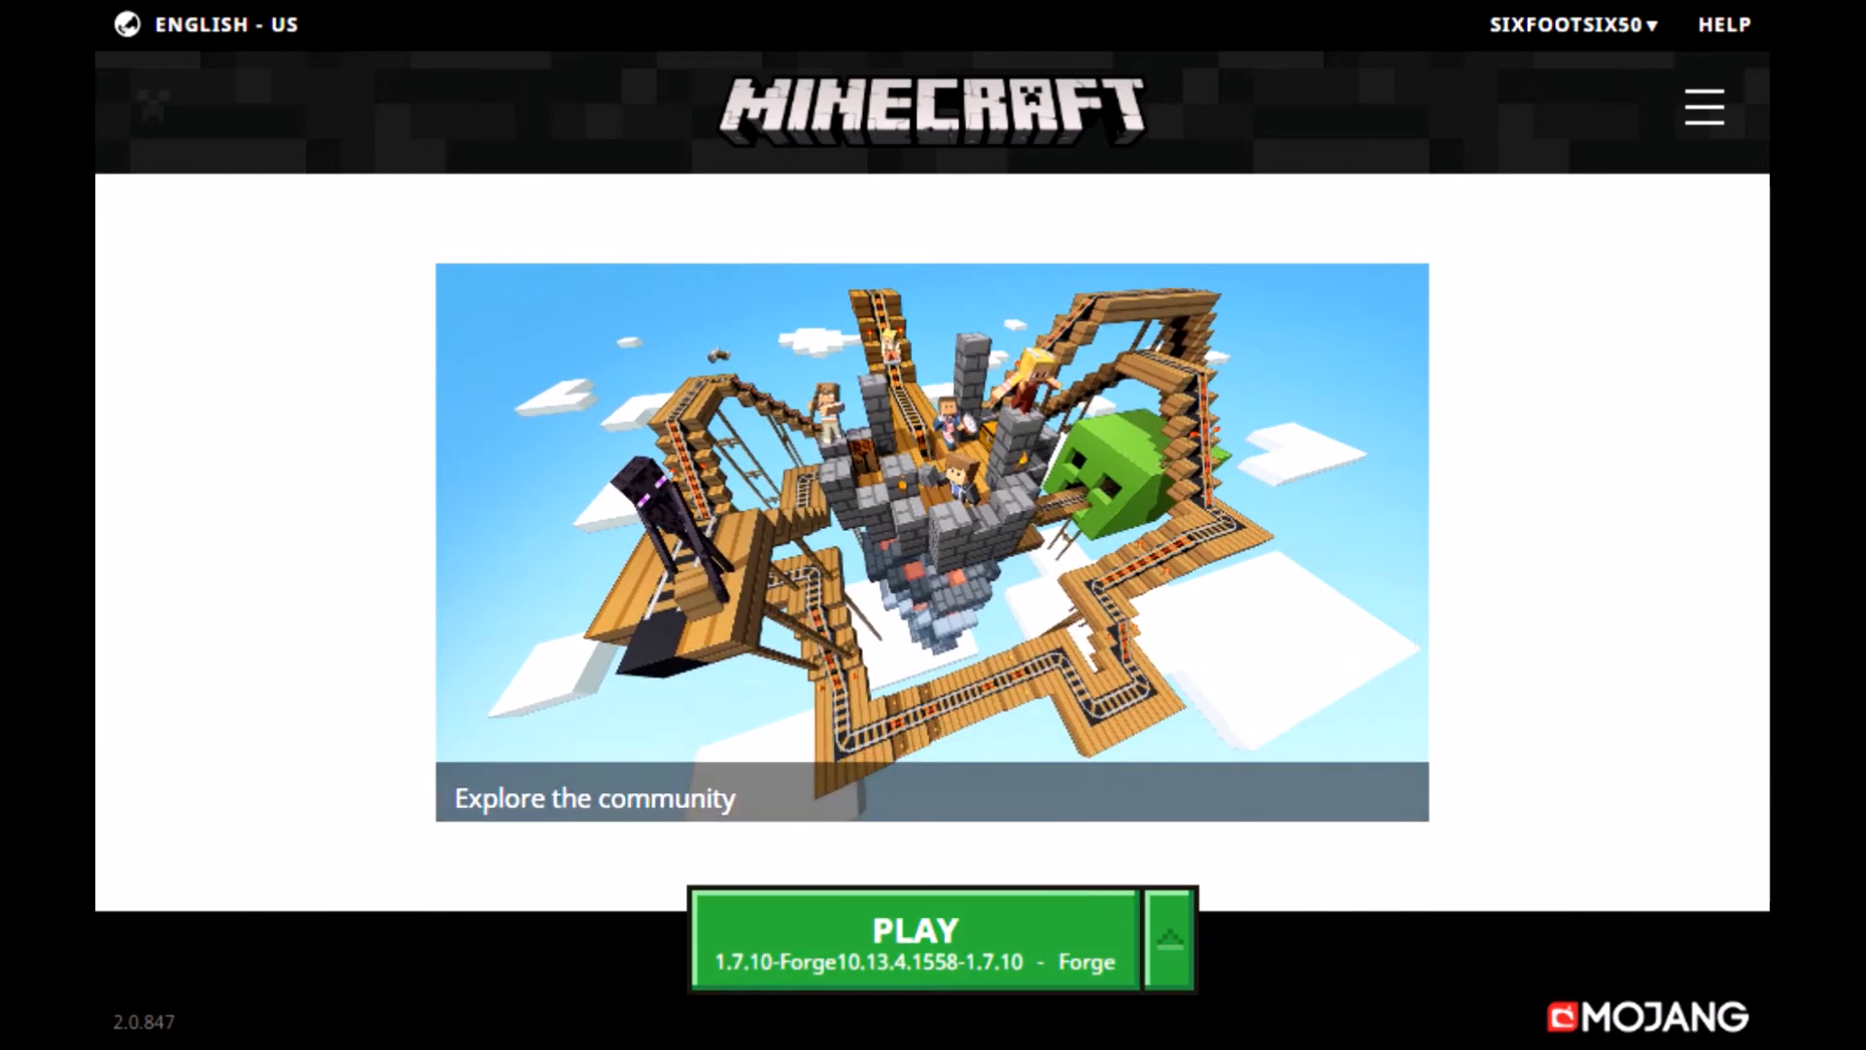
# Review Launch options to confirm the Forge 1.7.10 profile exists, then return to News.
pyautogui.click(1704, 107)
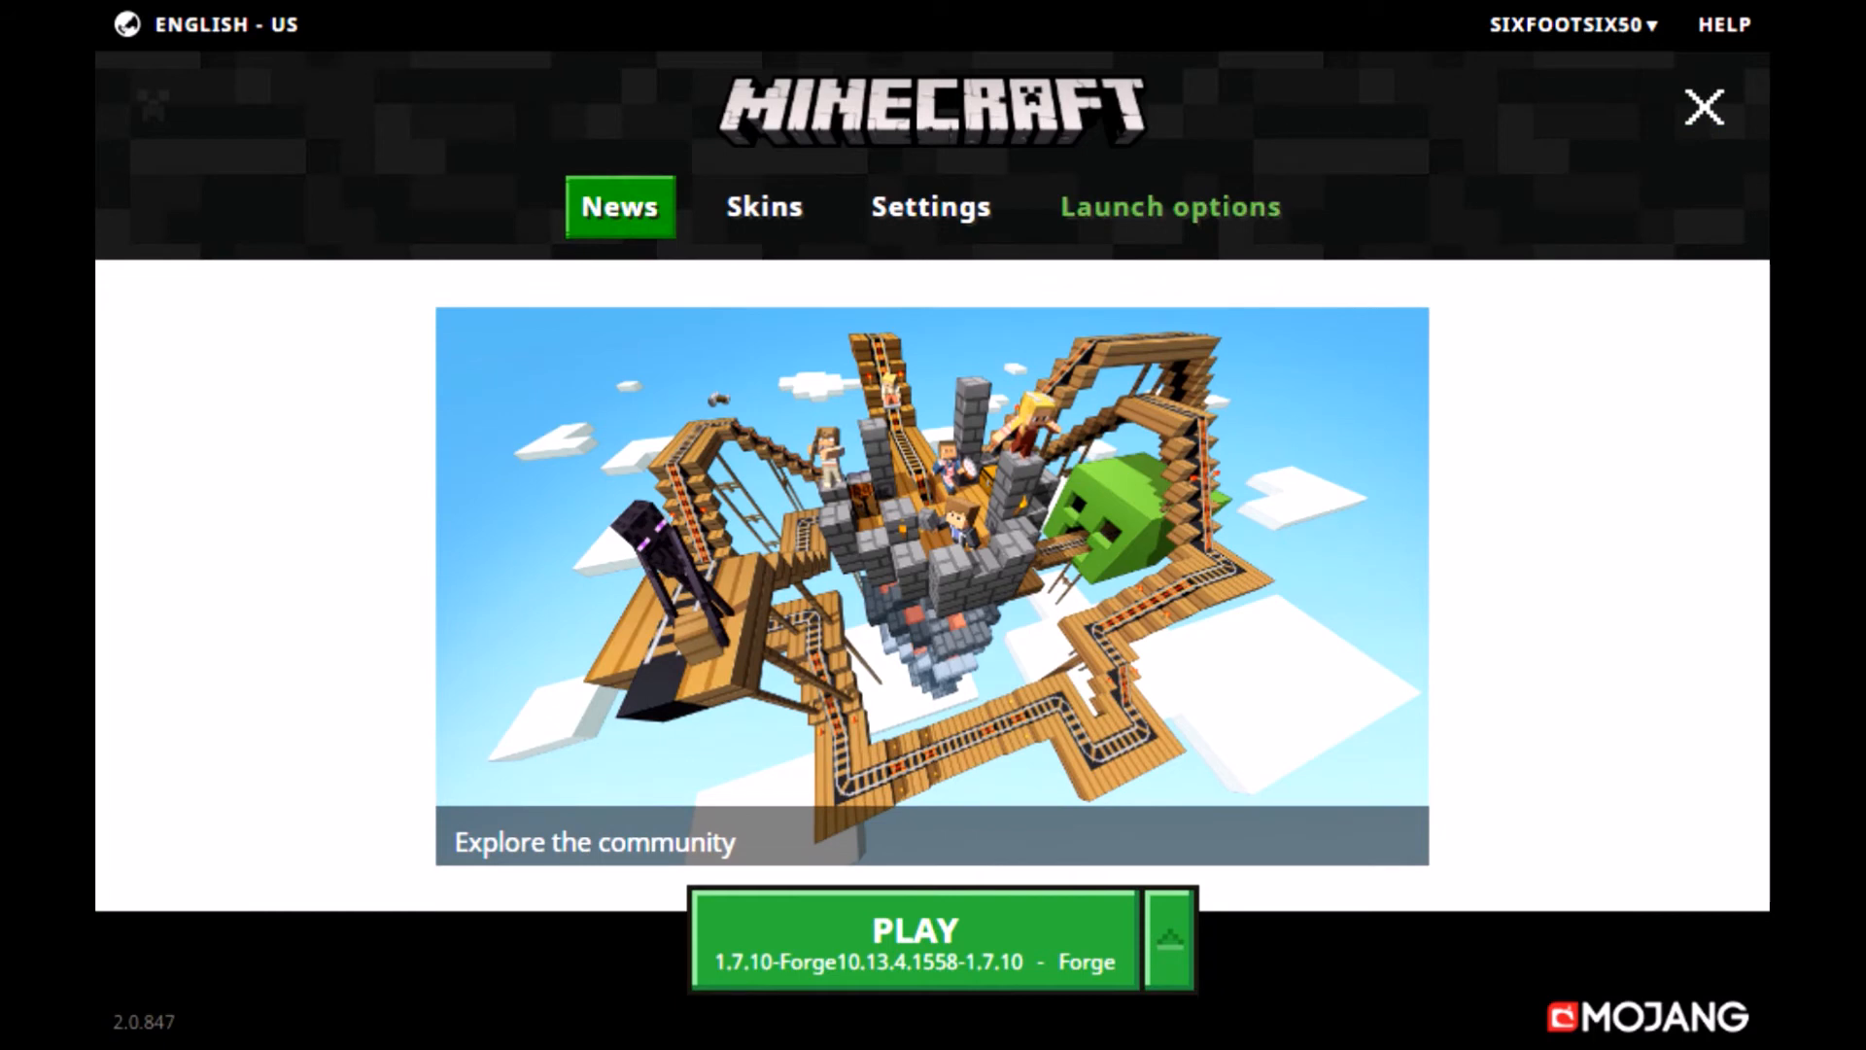
pyautogui.click(1170, 206)
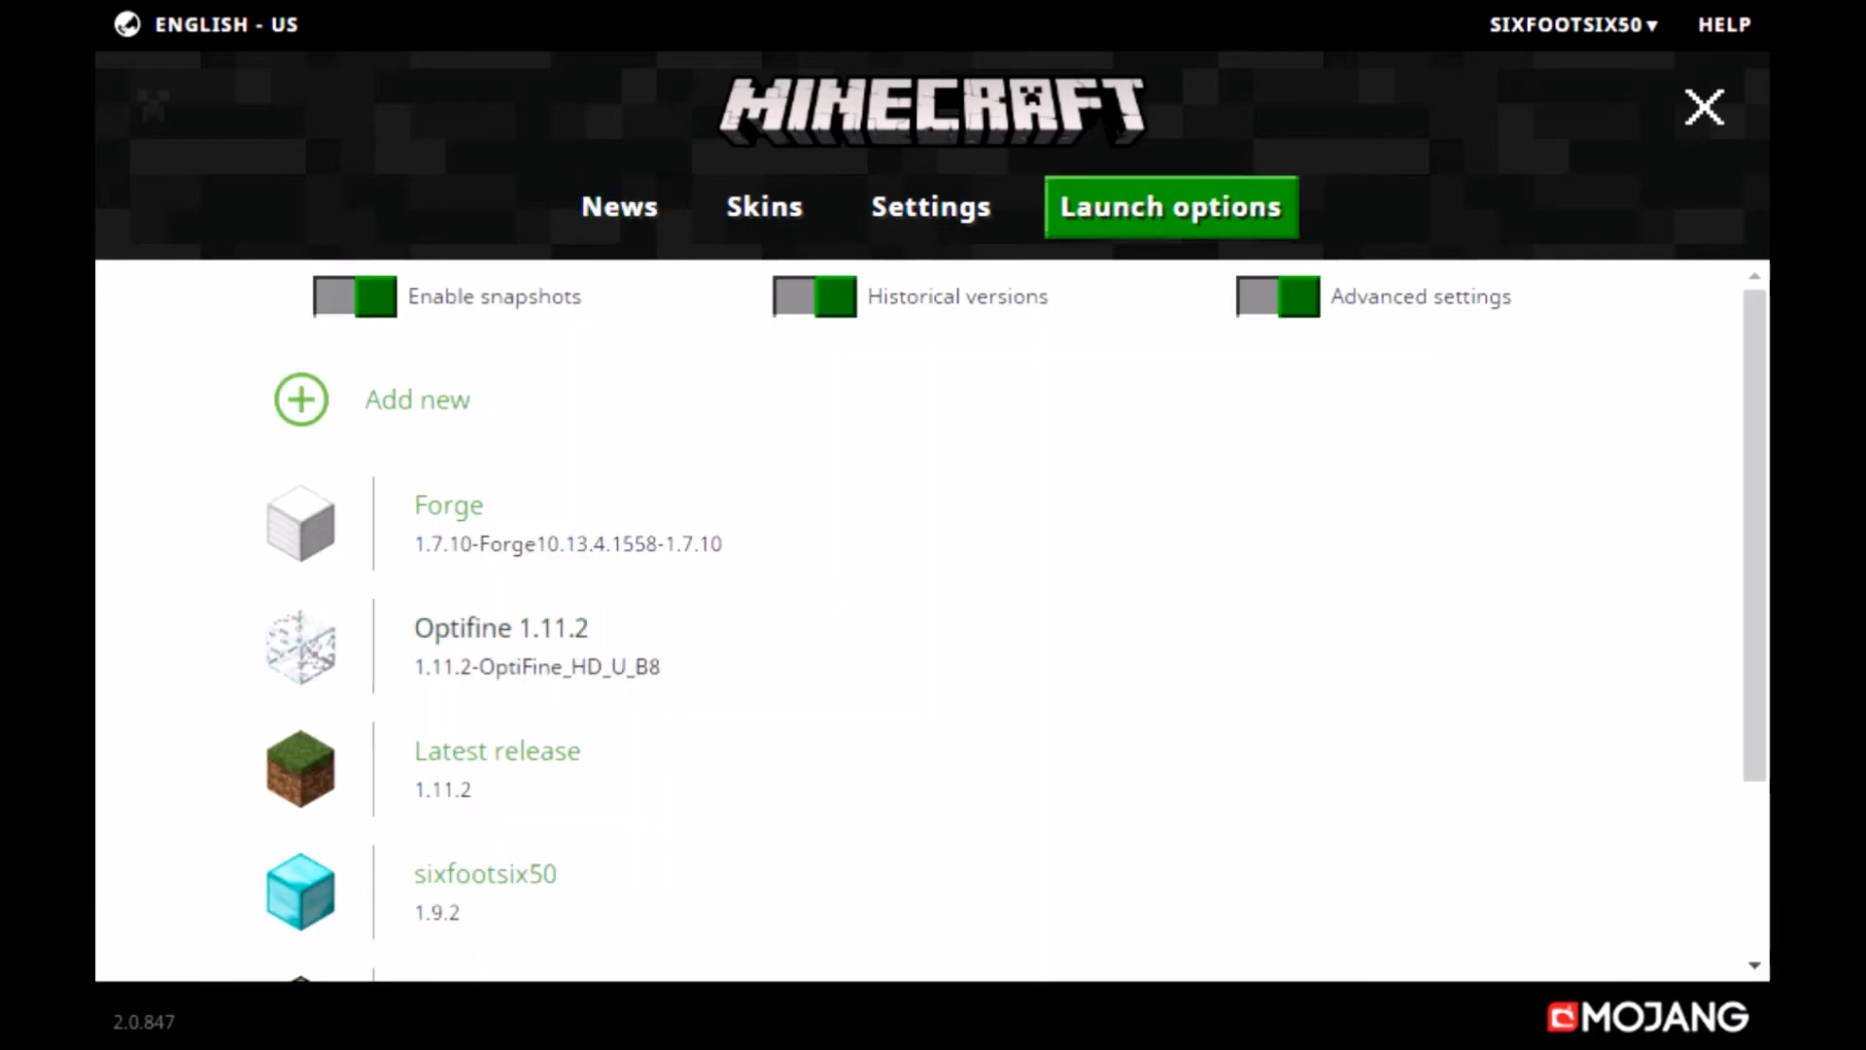
pyautogui.scroll(-1, 933, 613)
pyautogui.scroll(1, 934, 613)
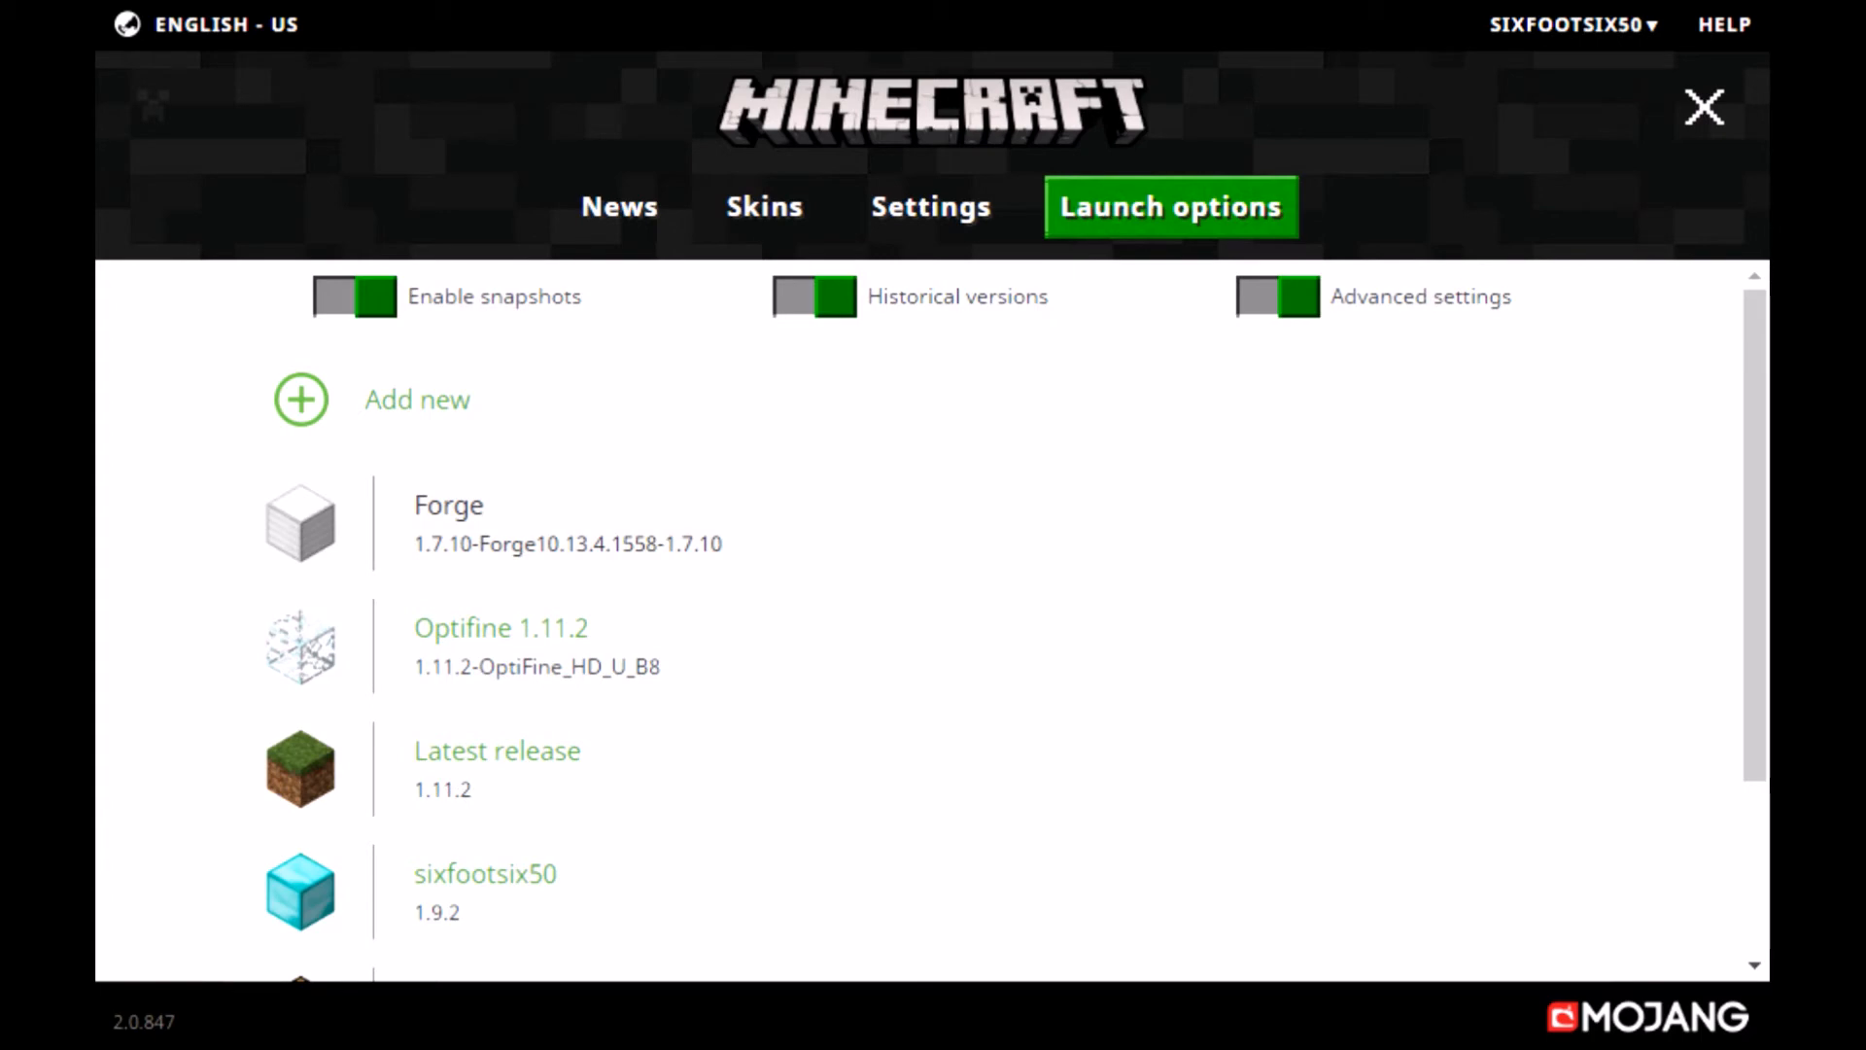
pyautogui.click(620, 205)
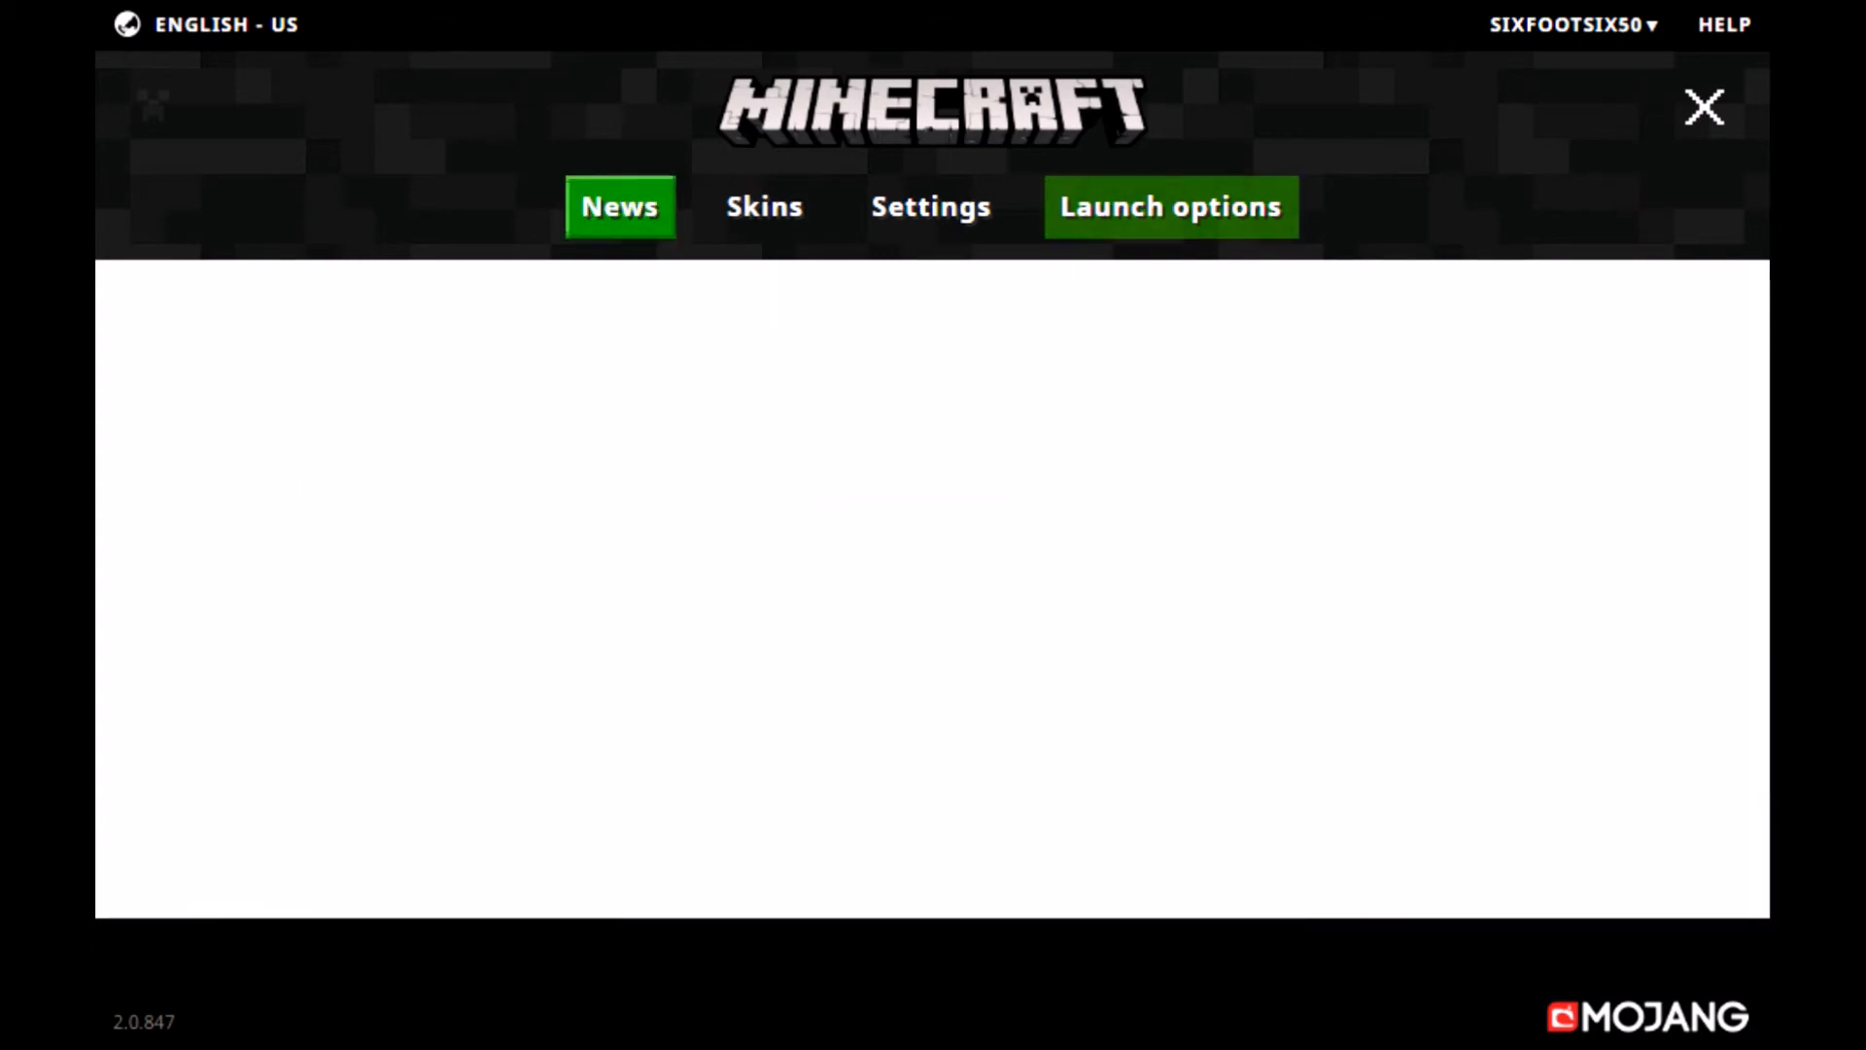
pyautogui.click(1705, 107)
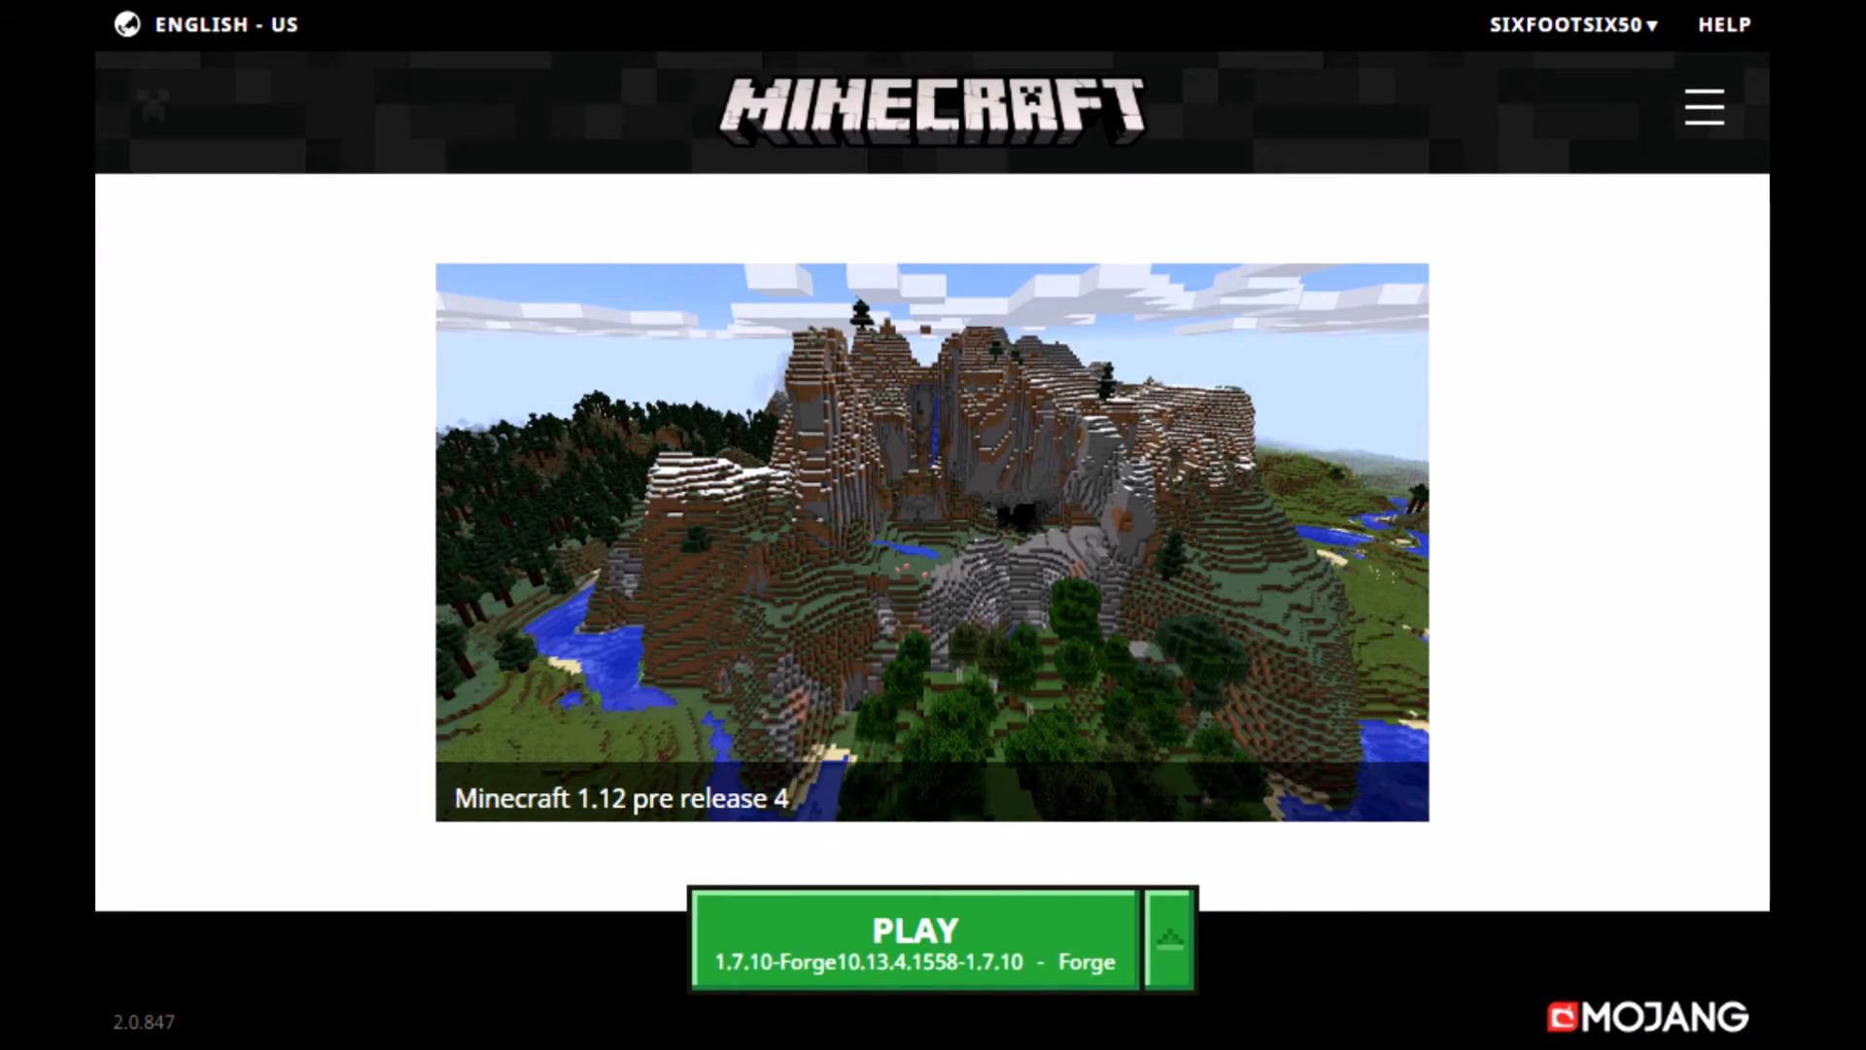
# Keep Forge 1.7.10 selected in the version list and start the game with PLAY.
pyautogui.click(1169, 940)
pyautogui.scroll(-3, 933, 613)
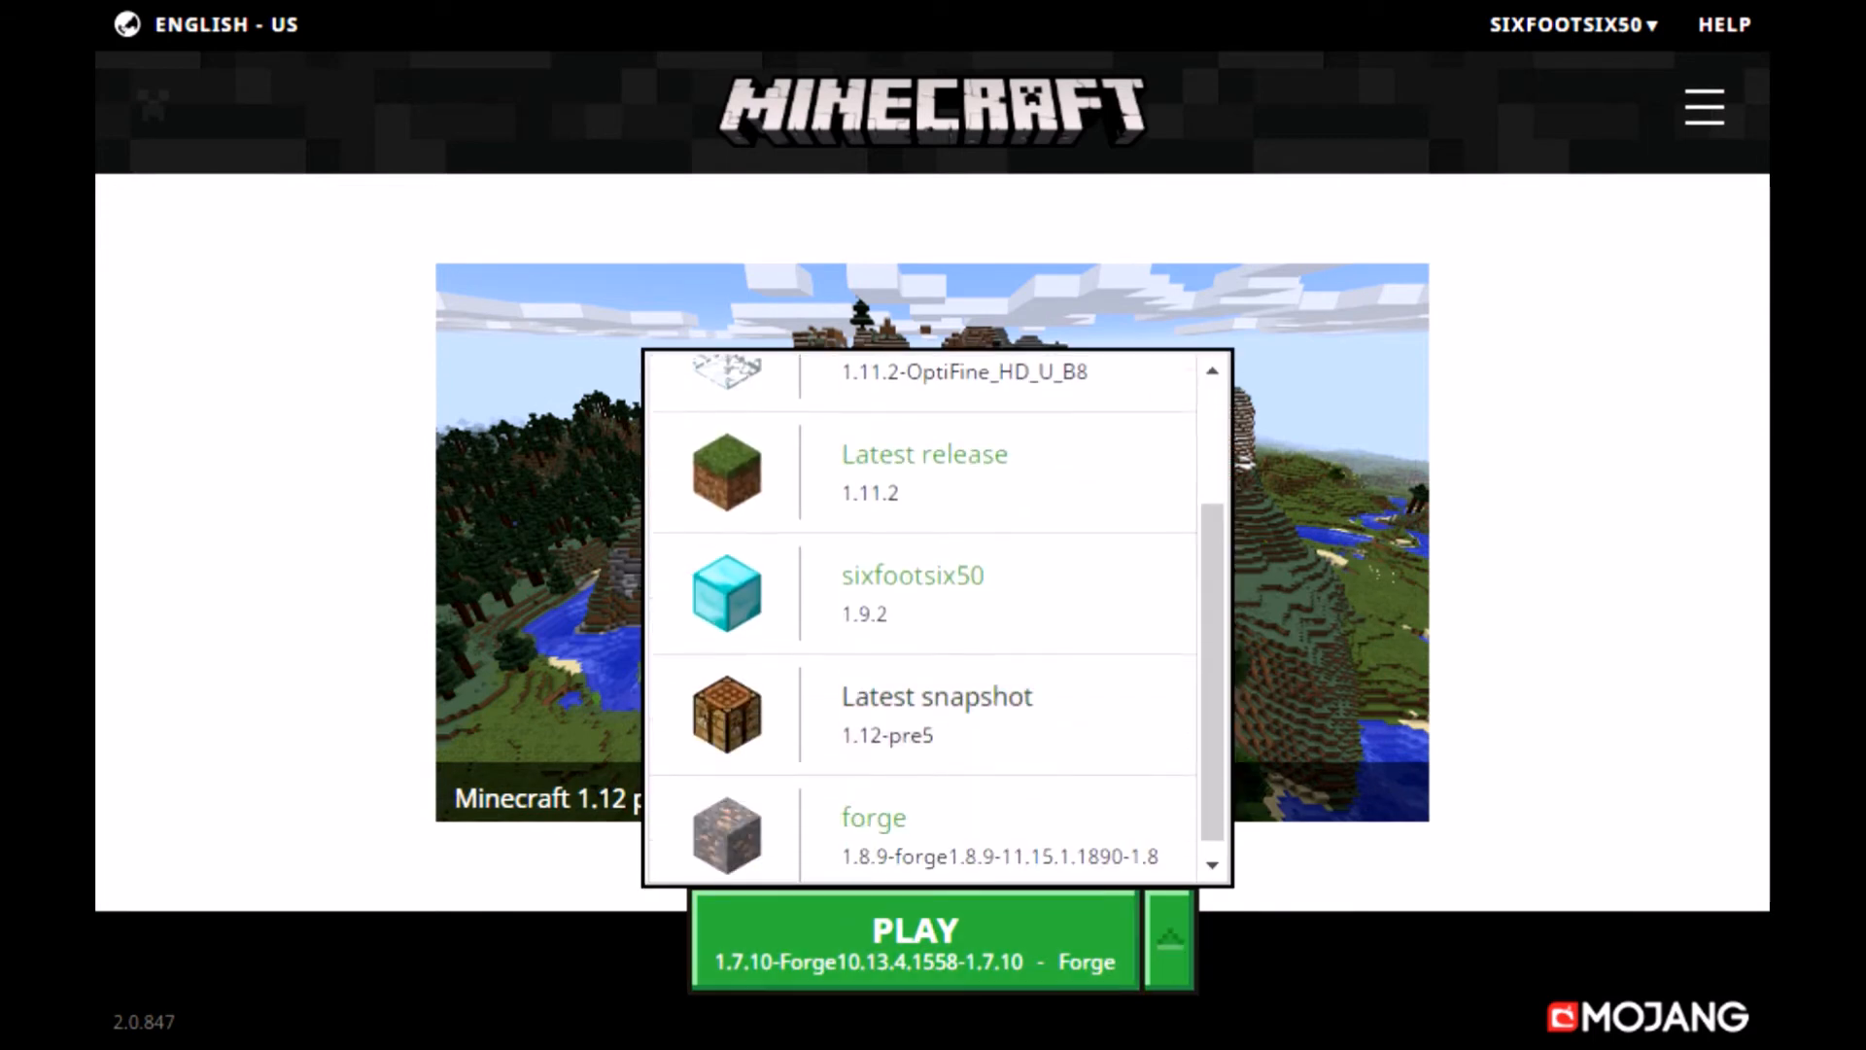
pyautogui.scroll(3, 933, 613)
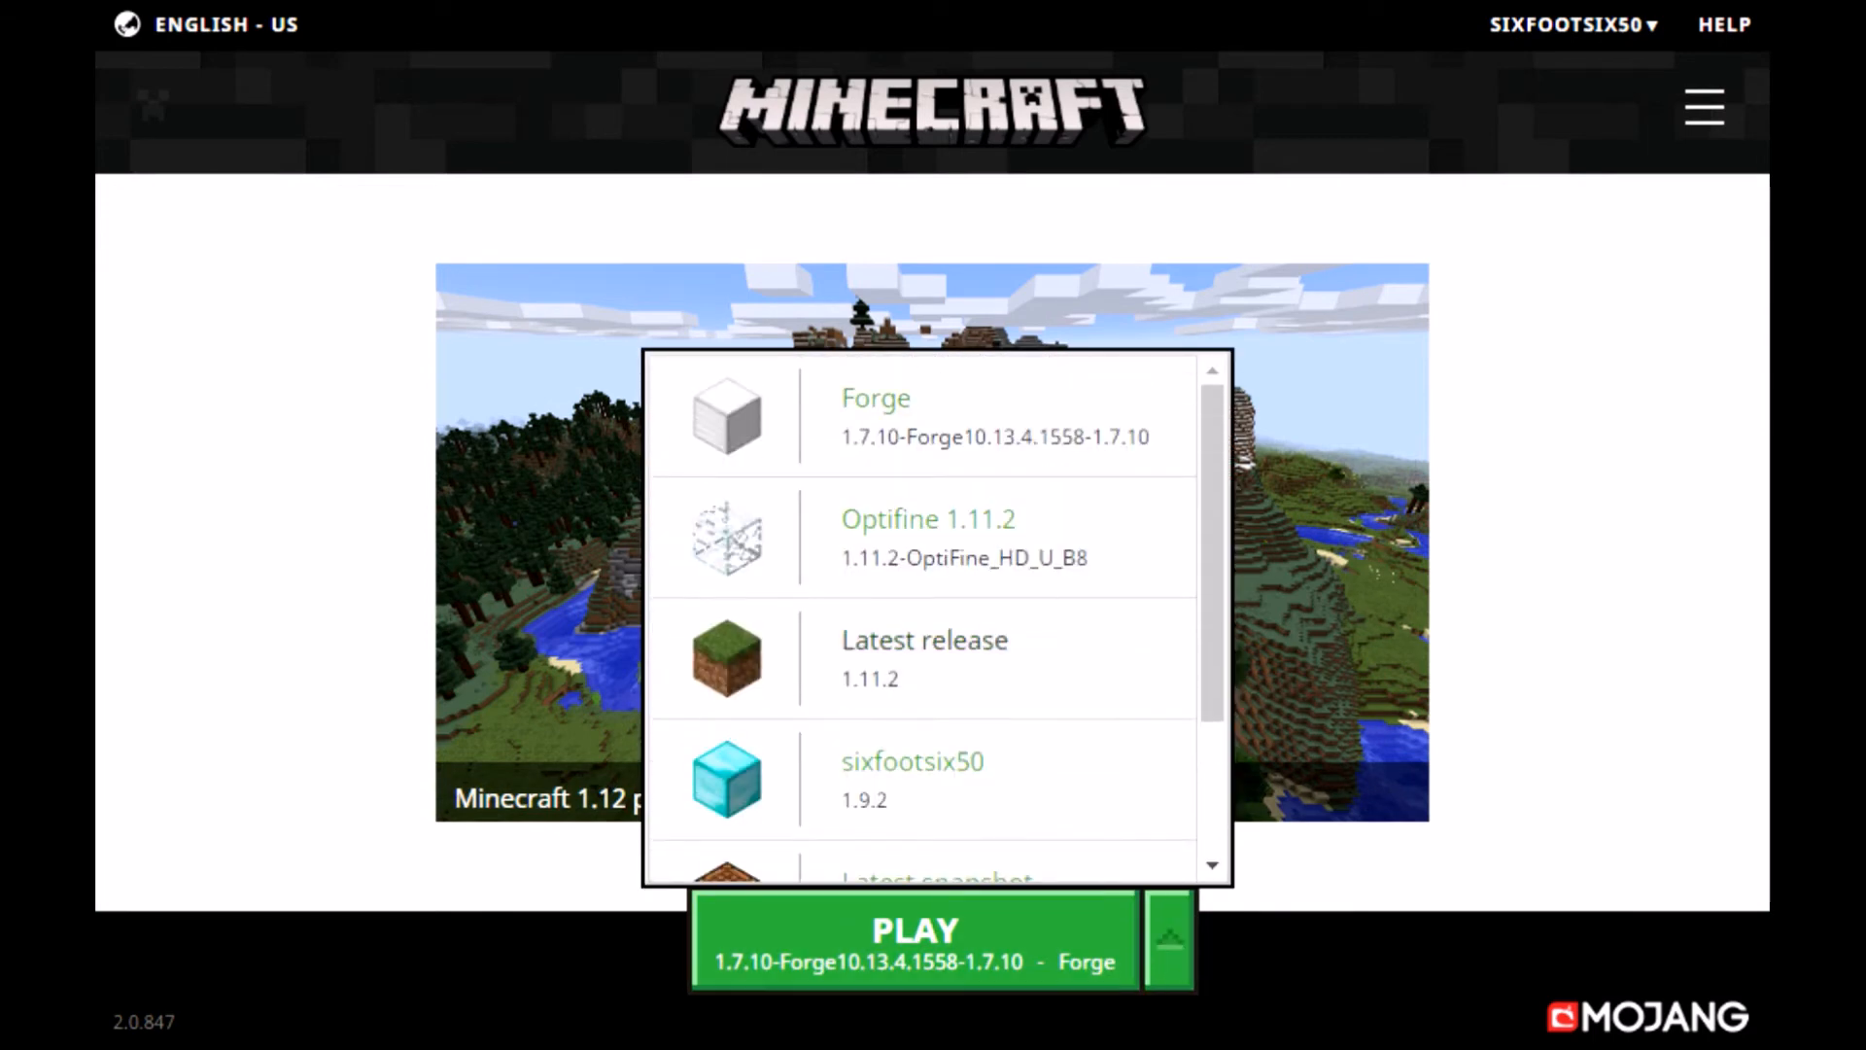
pyautogui.scroll(-3, 933, 612)
pyautogui.scroll(3, 934, 612)
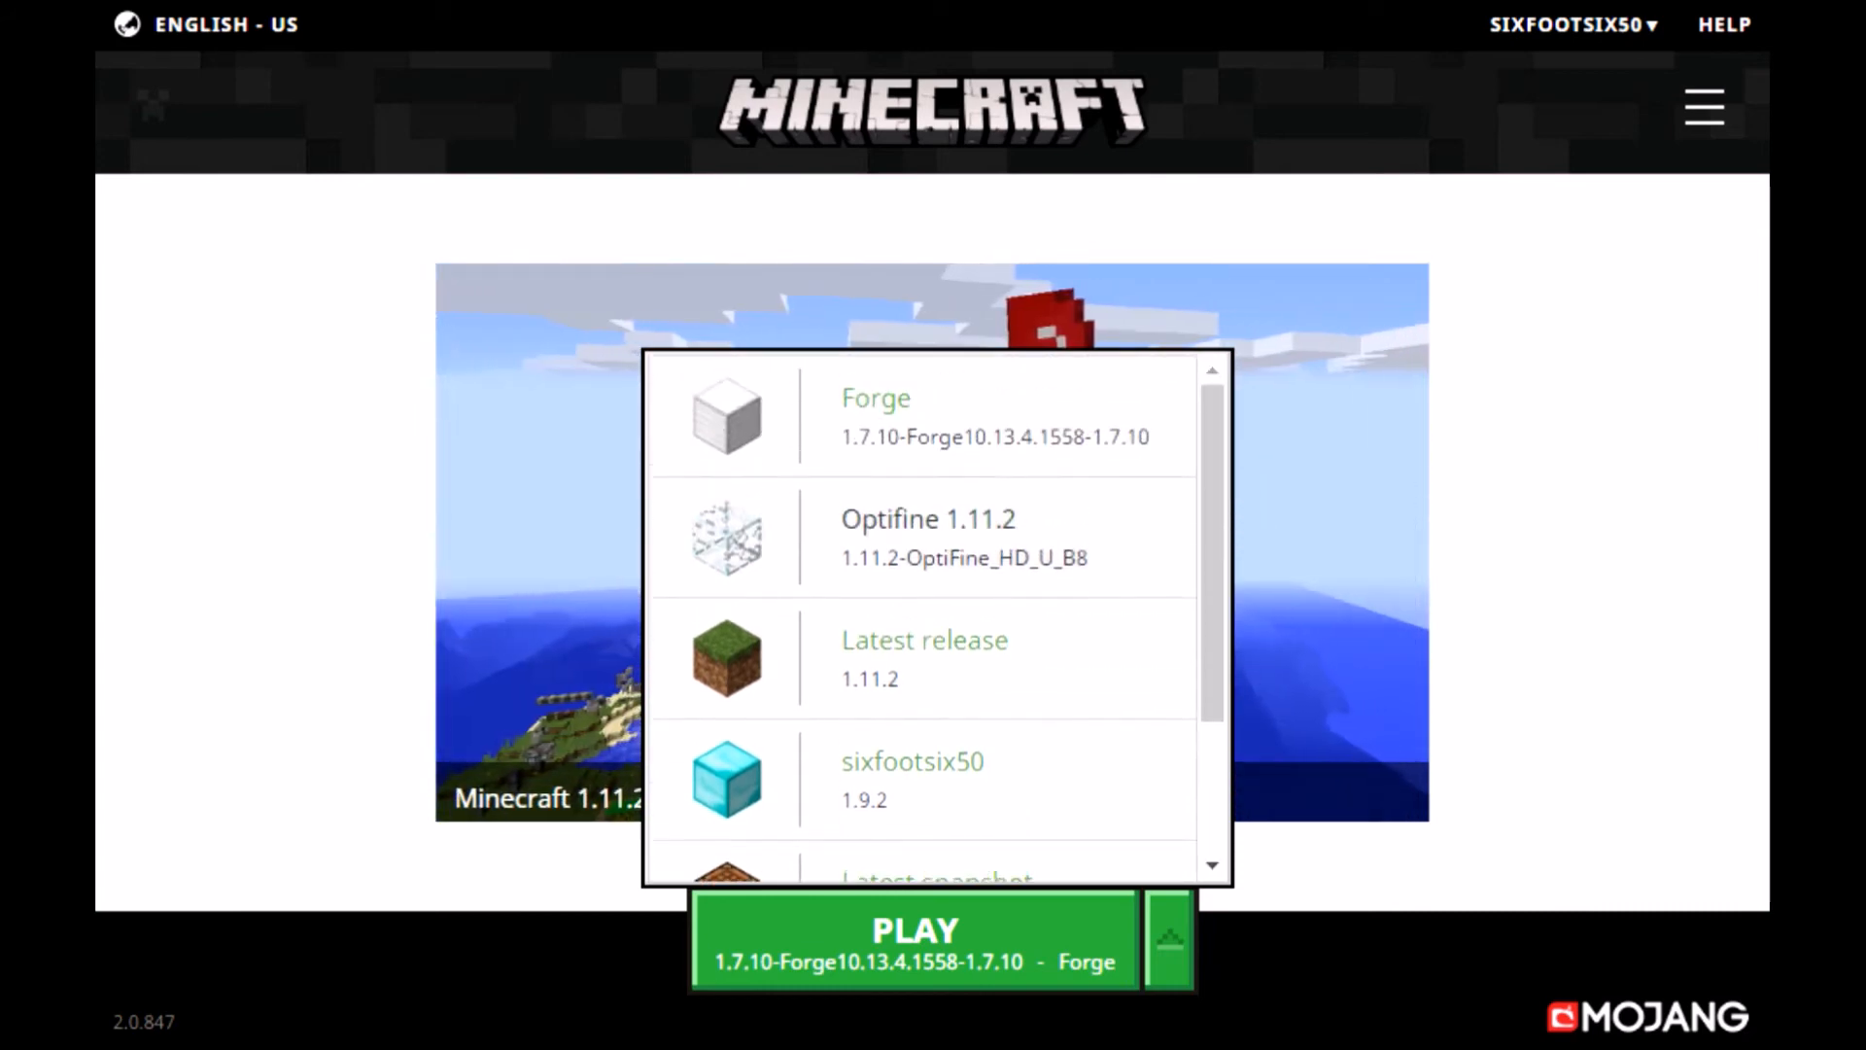
pyautogui.click(933, 419)
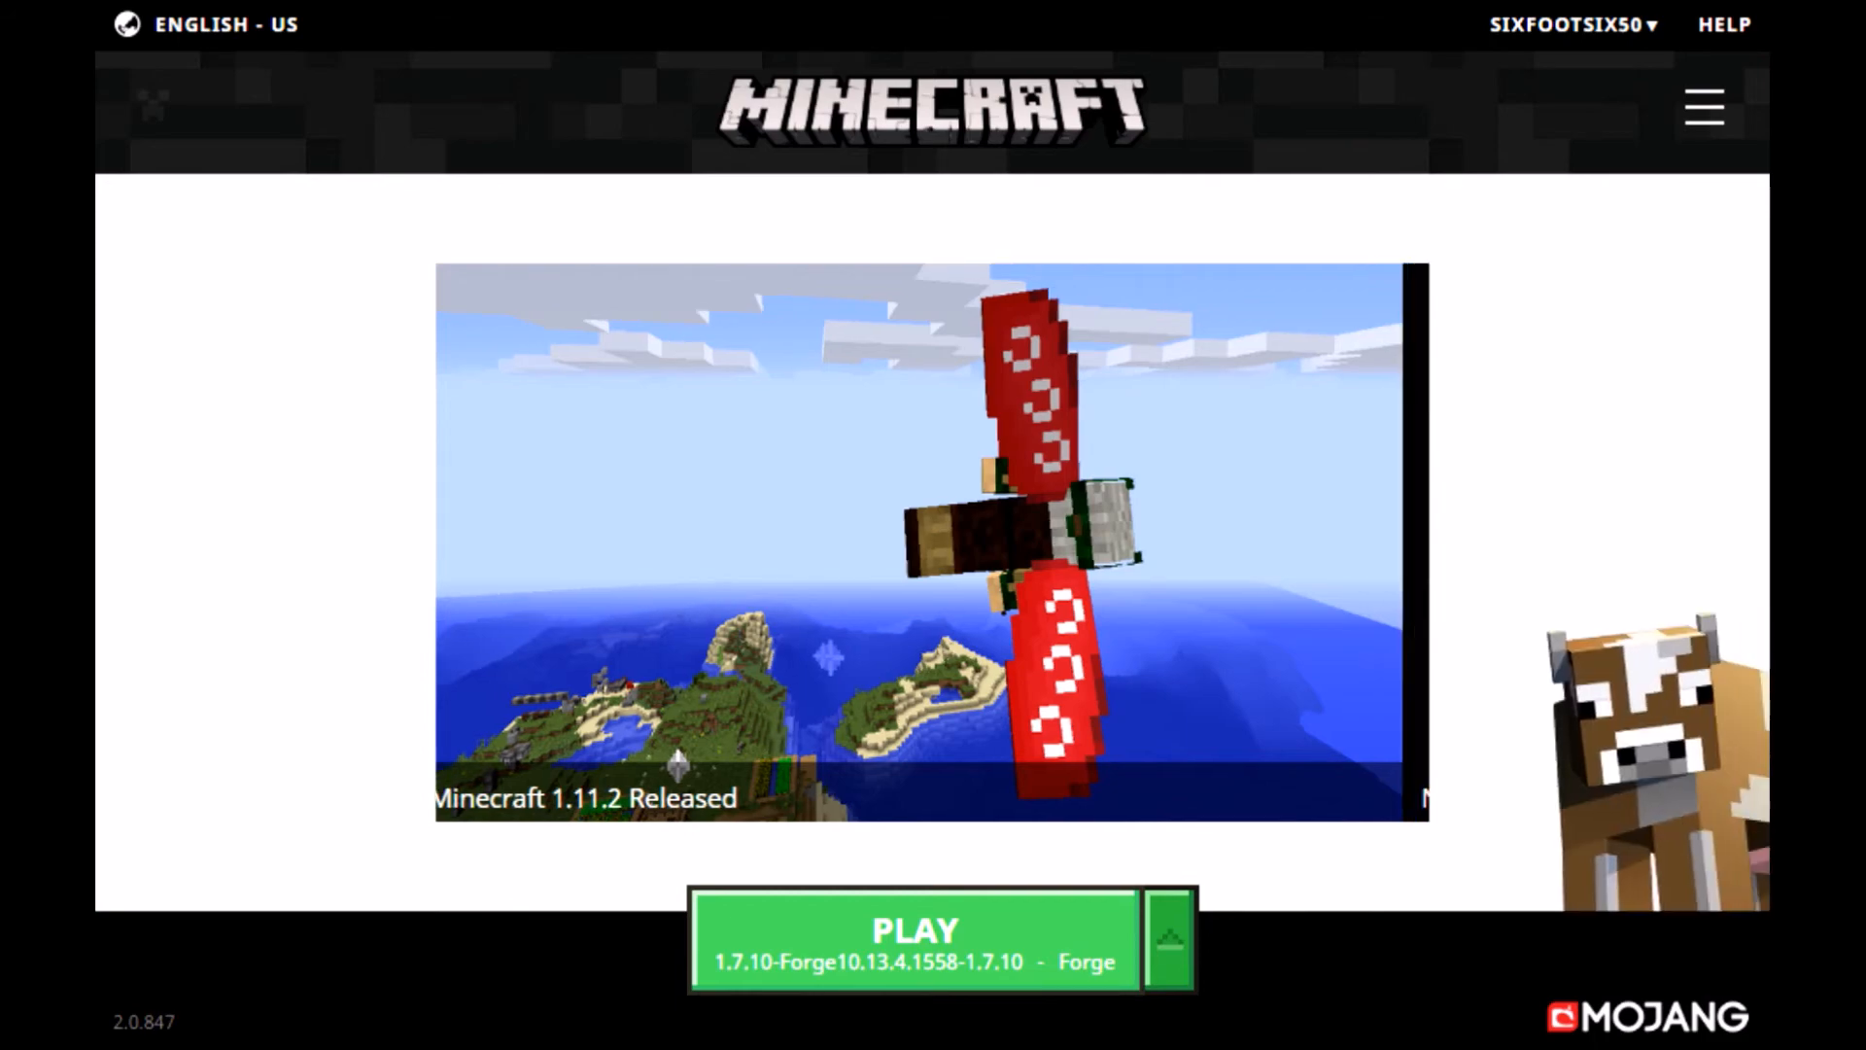
pyautogui.click(916, 936)
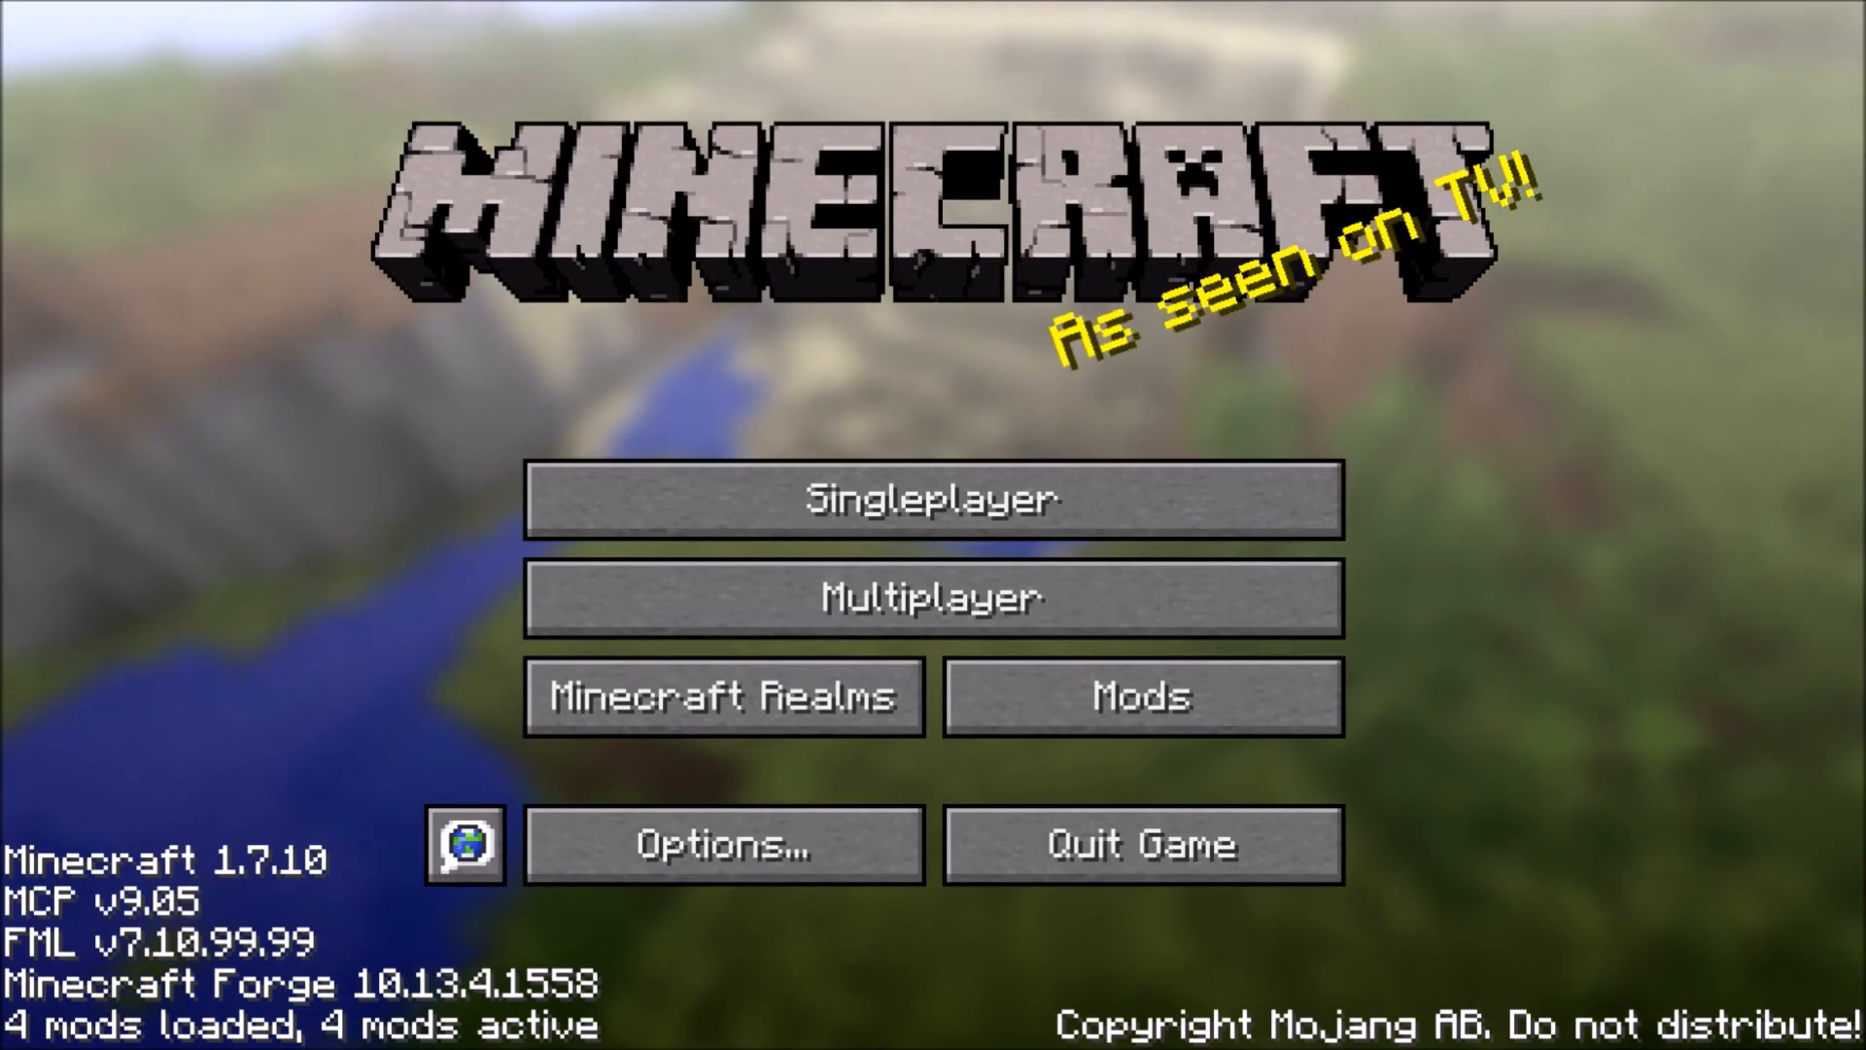
pyautogui.click(1142, 697)
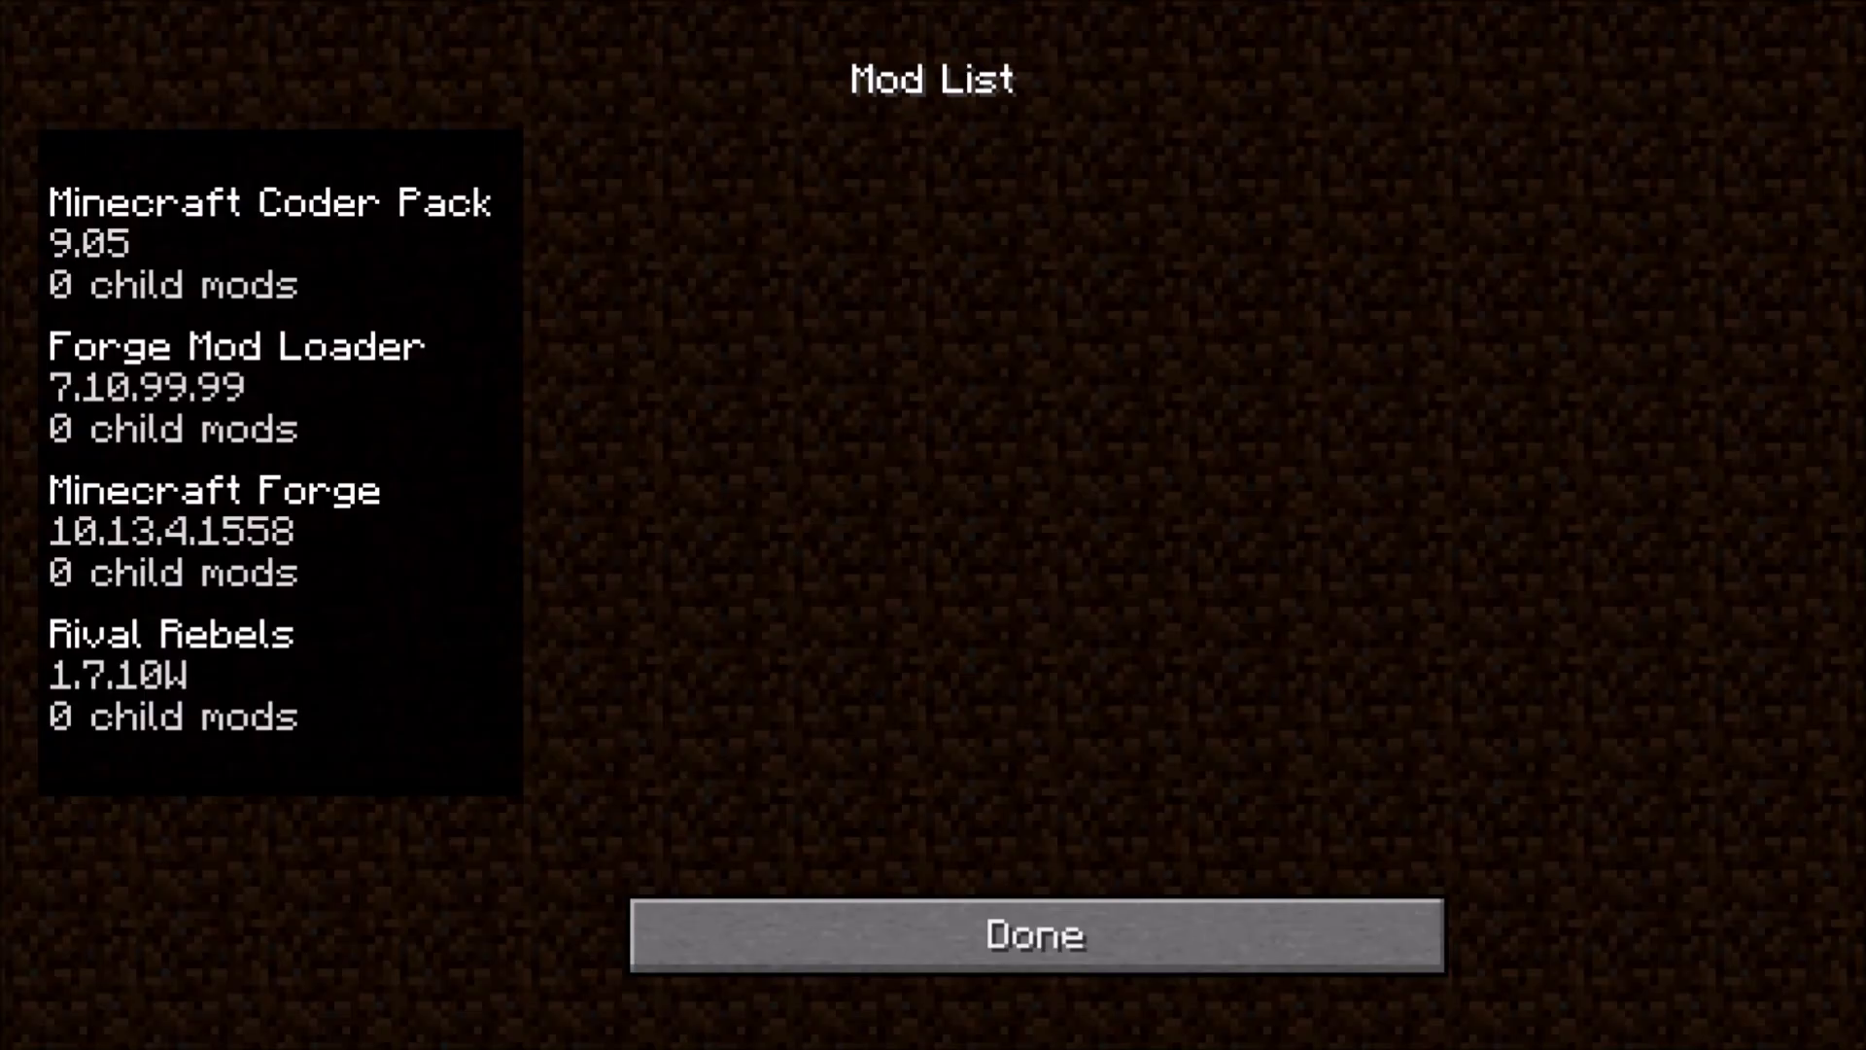
pyautogui.click(220, 531)
pyautogui.click(233, 386)
pyautogui.click(270, 242)
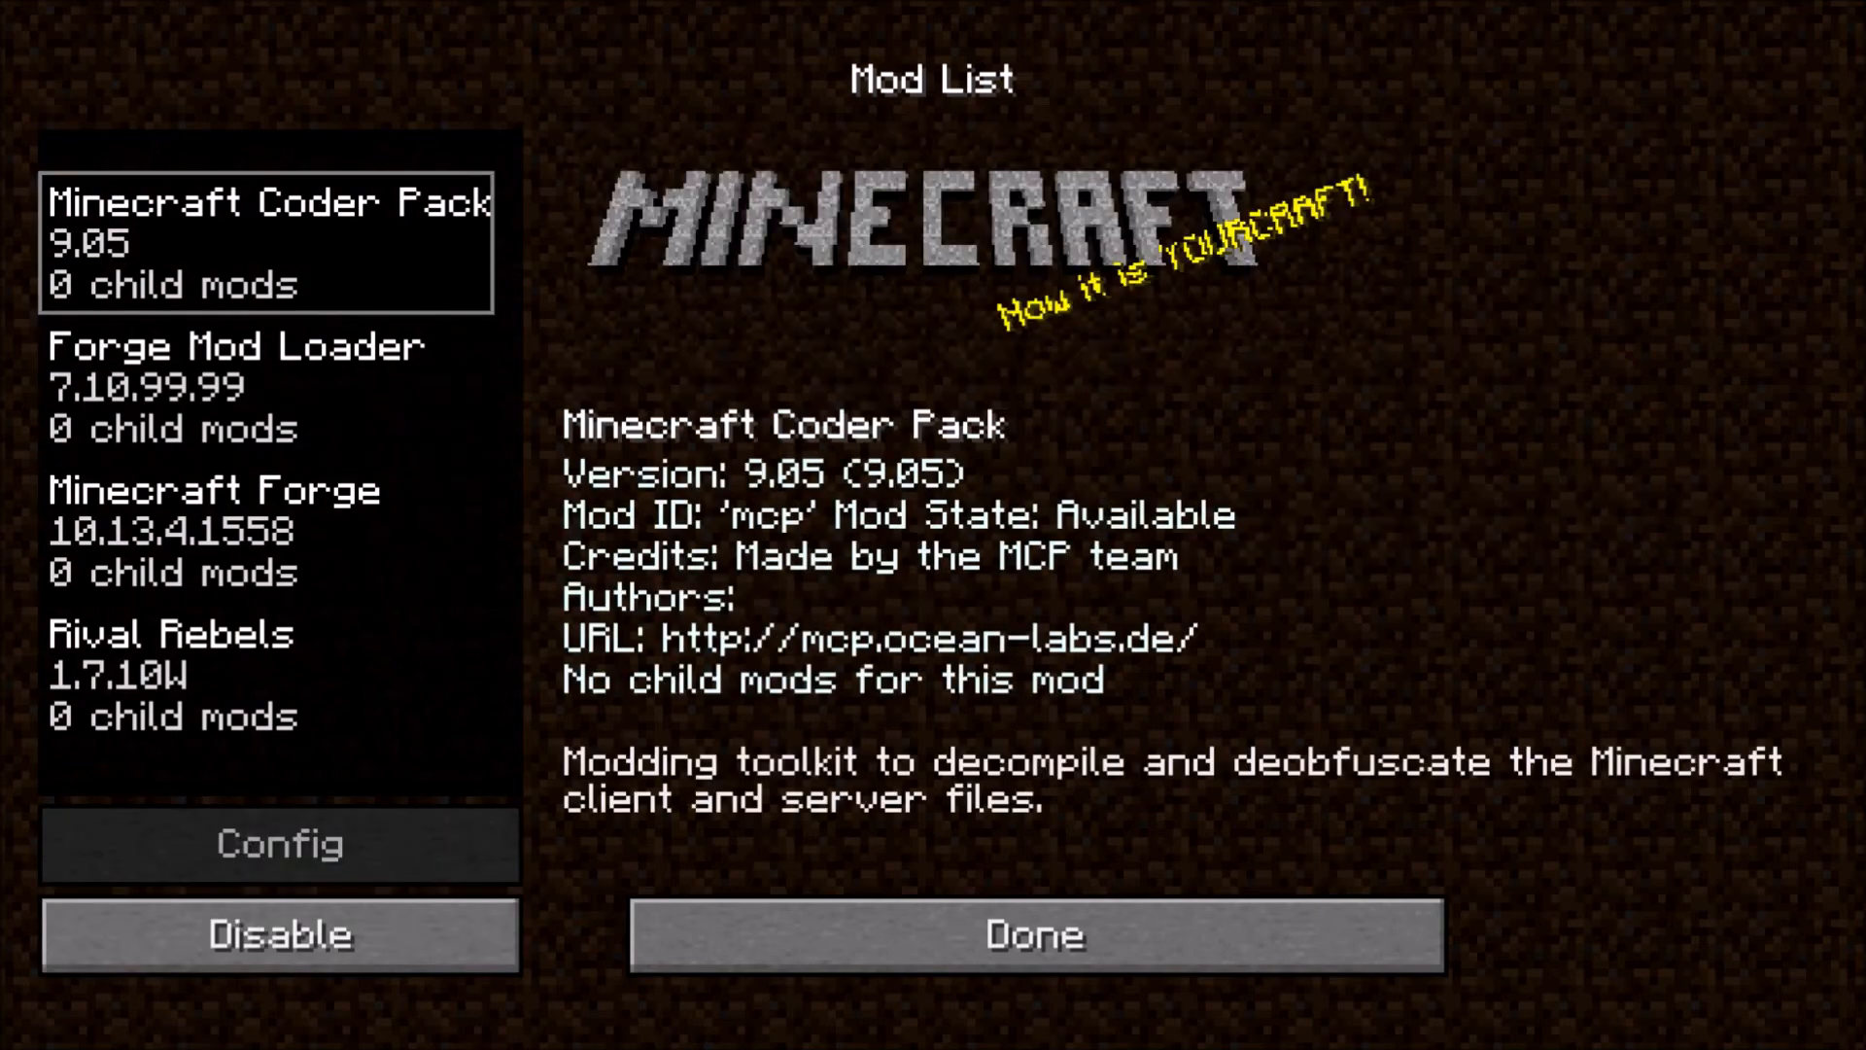
pyautogui.click(234, 387)
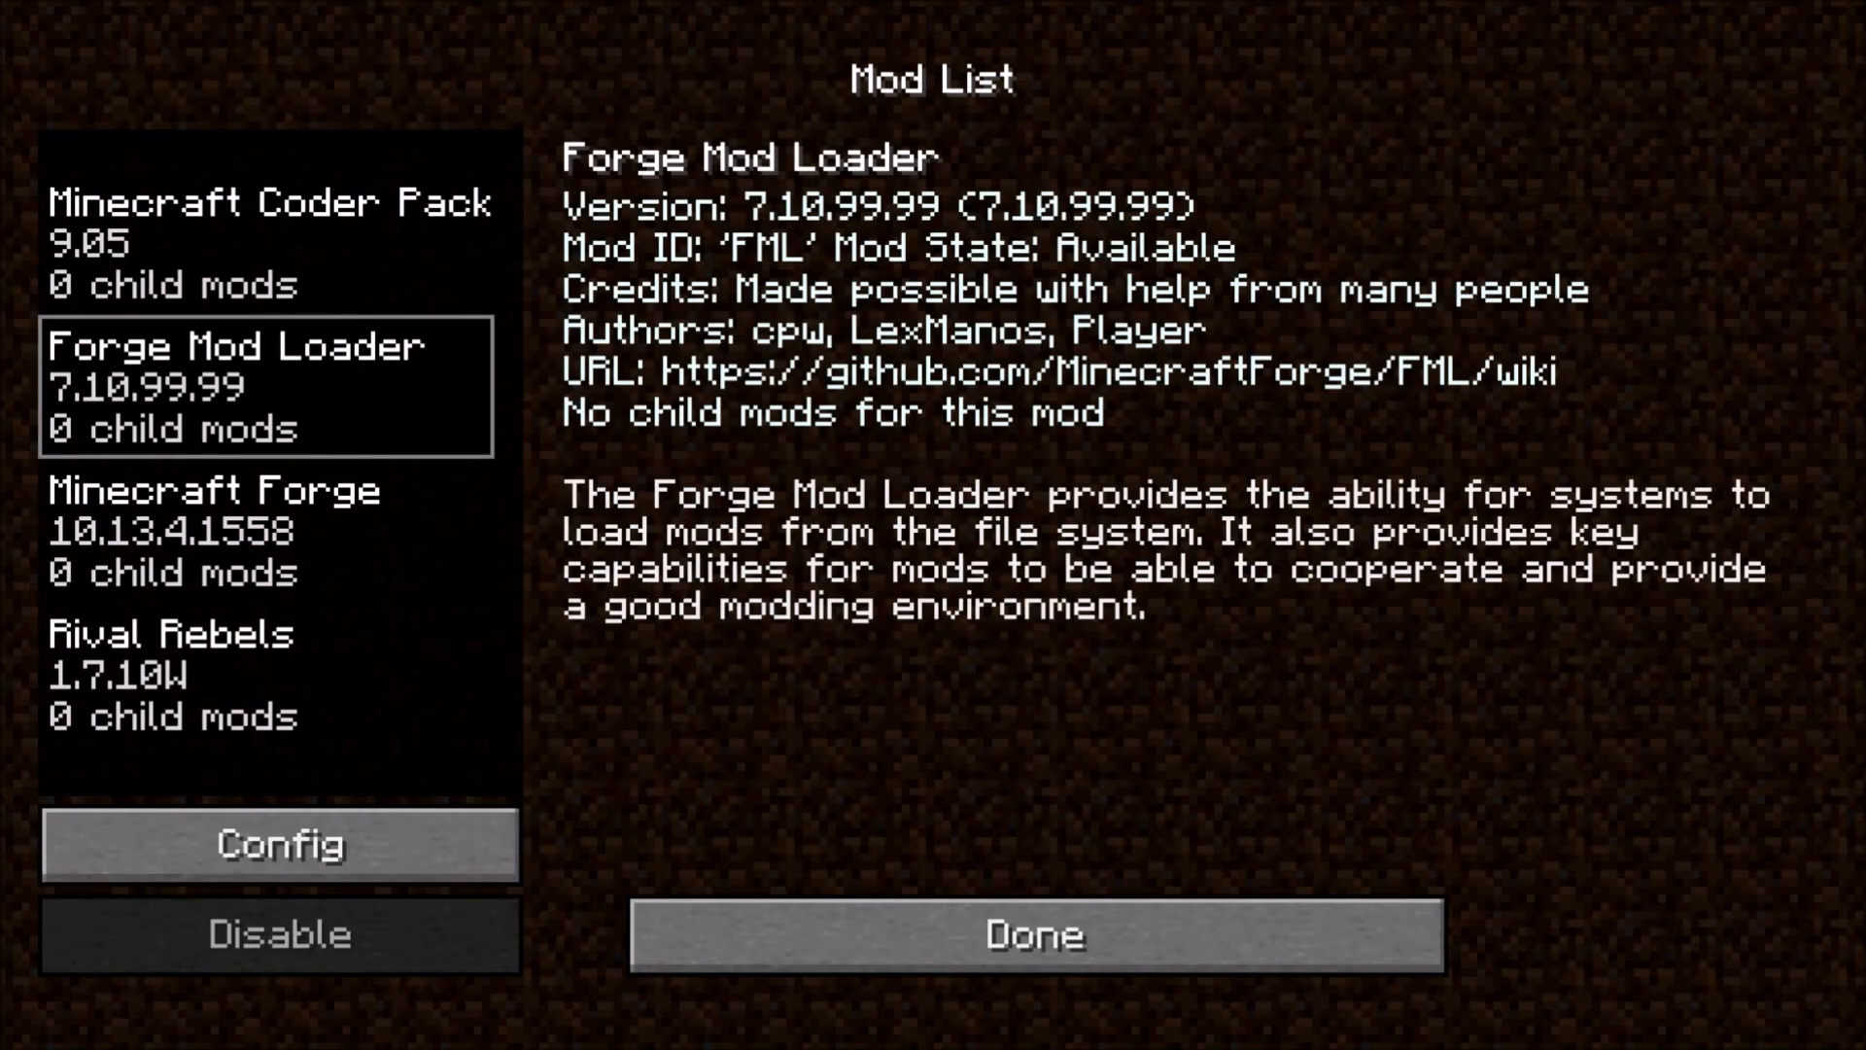
pyautogui.click(220, 530)
pyautogui.click(270, 243)
pyautogui.click(234, 386)
pyautogui.click(220, 531)
pyautogui.click(270, 242)
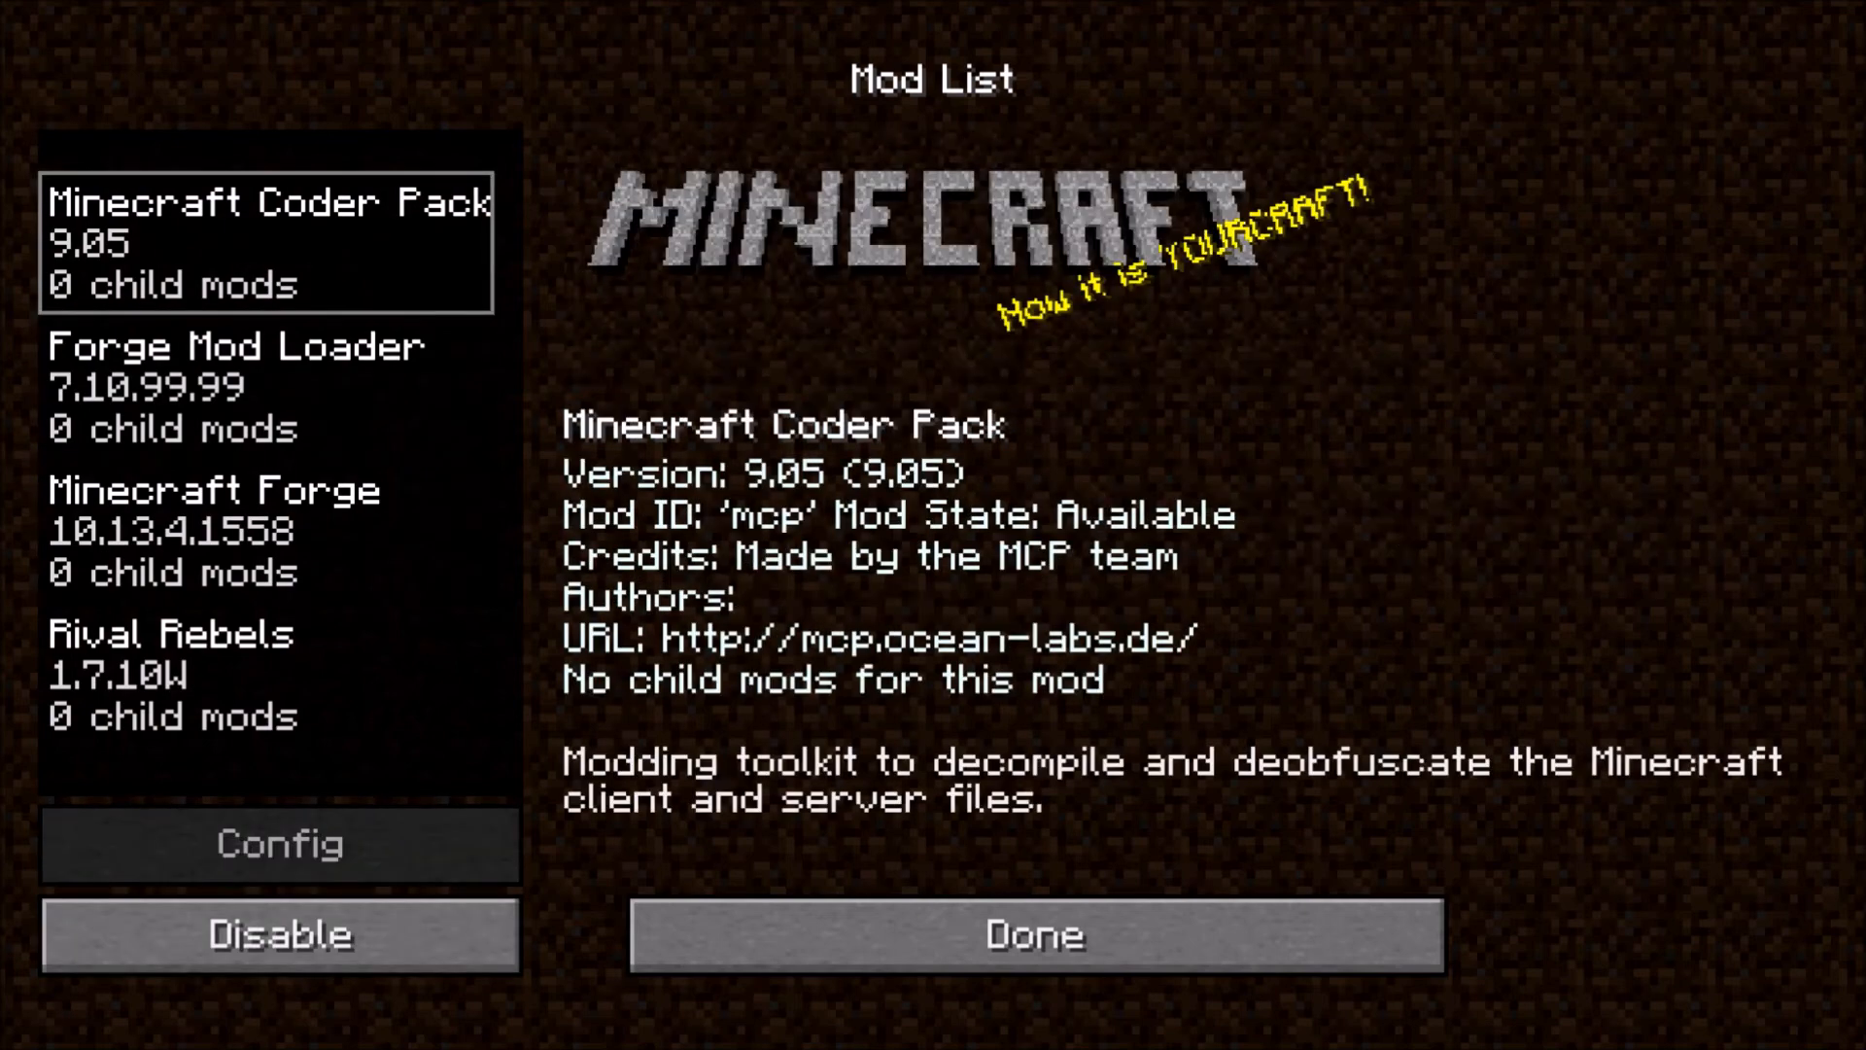
pyautogui.click(175, 674)
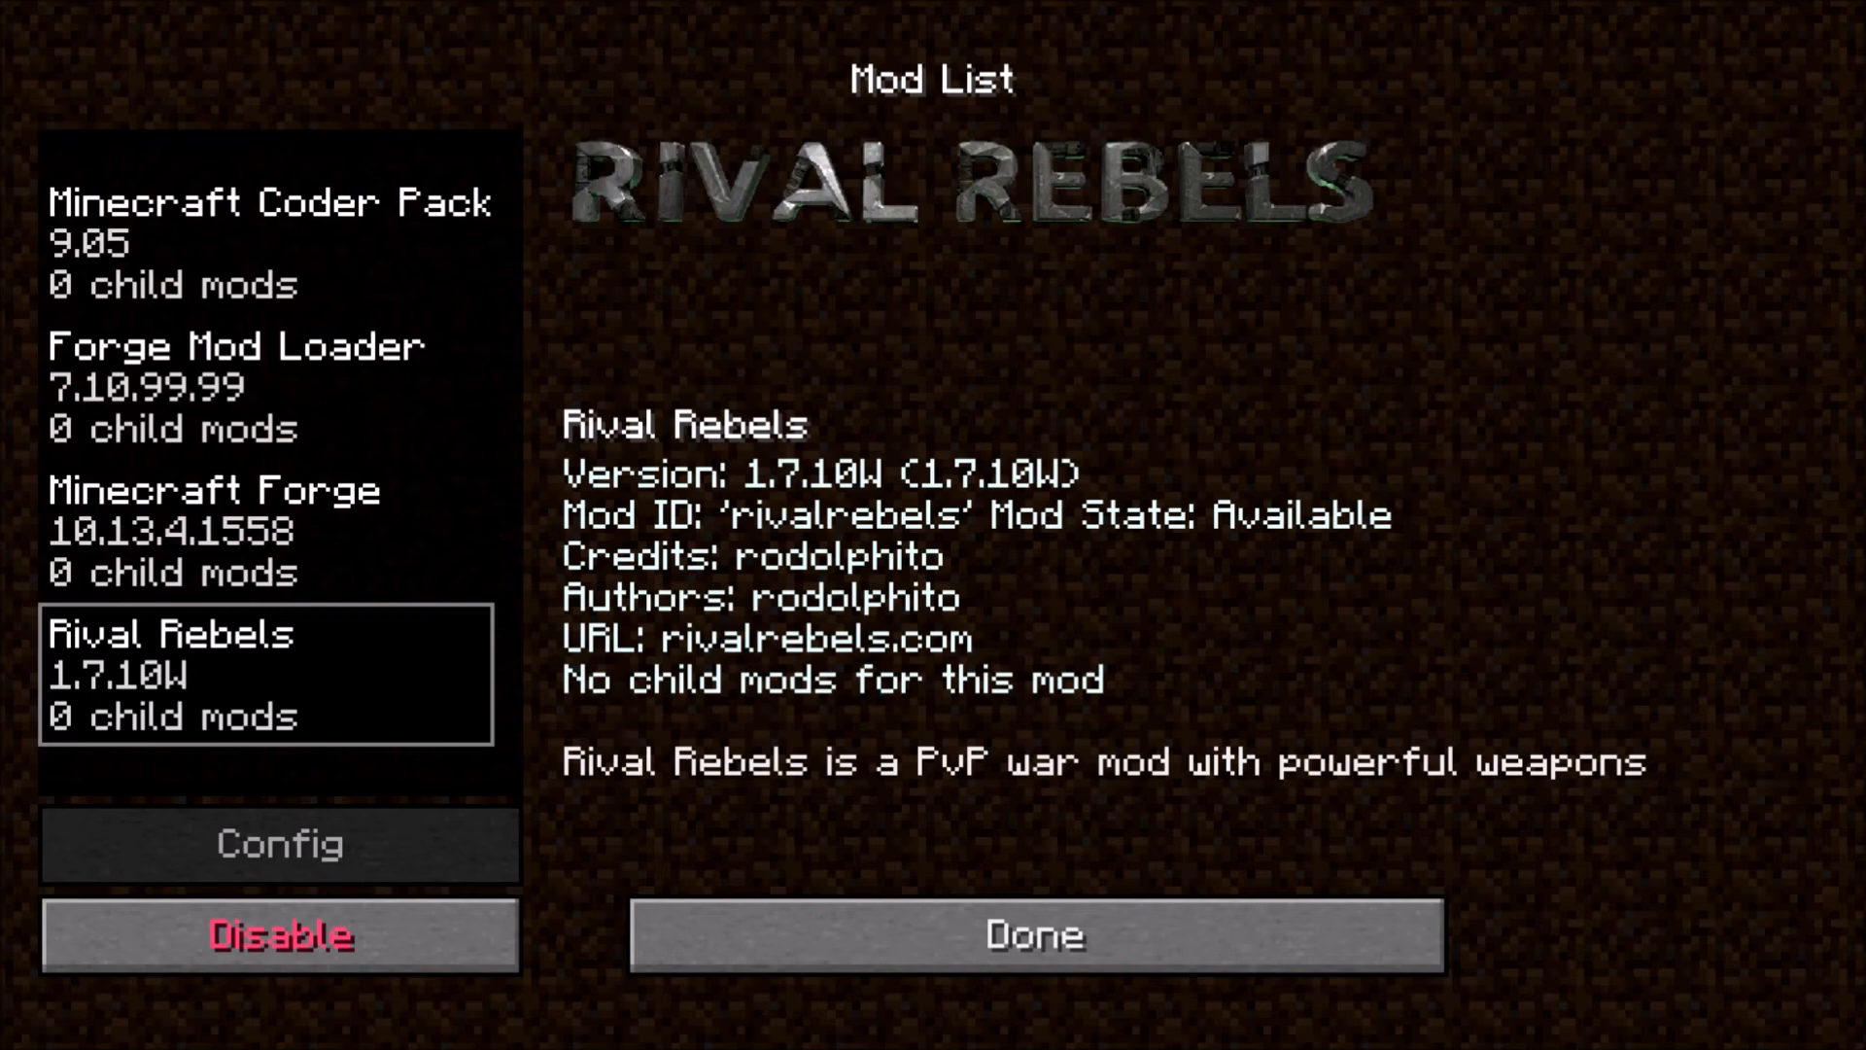
pyautogui.click(1035, 935)
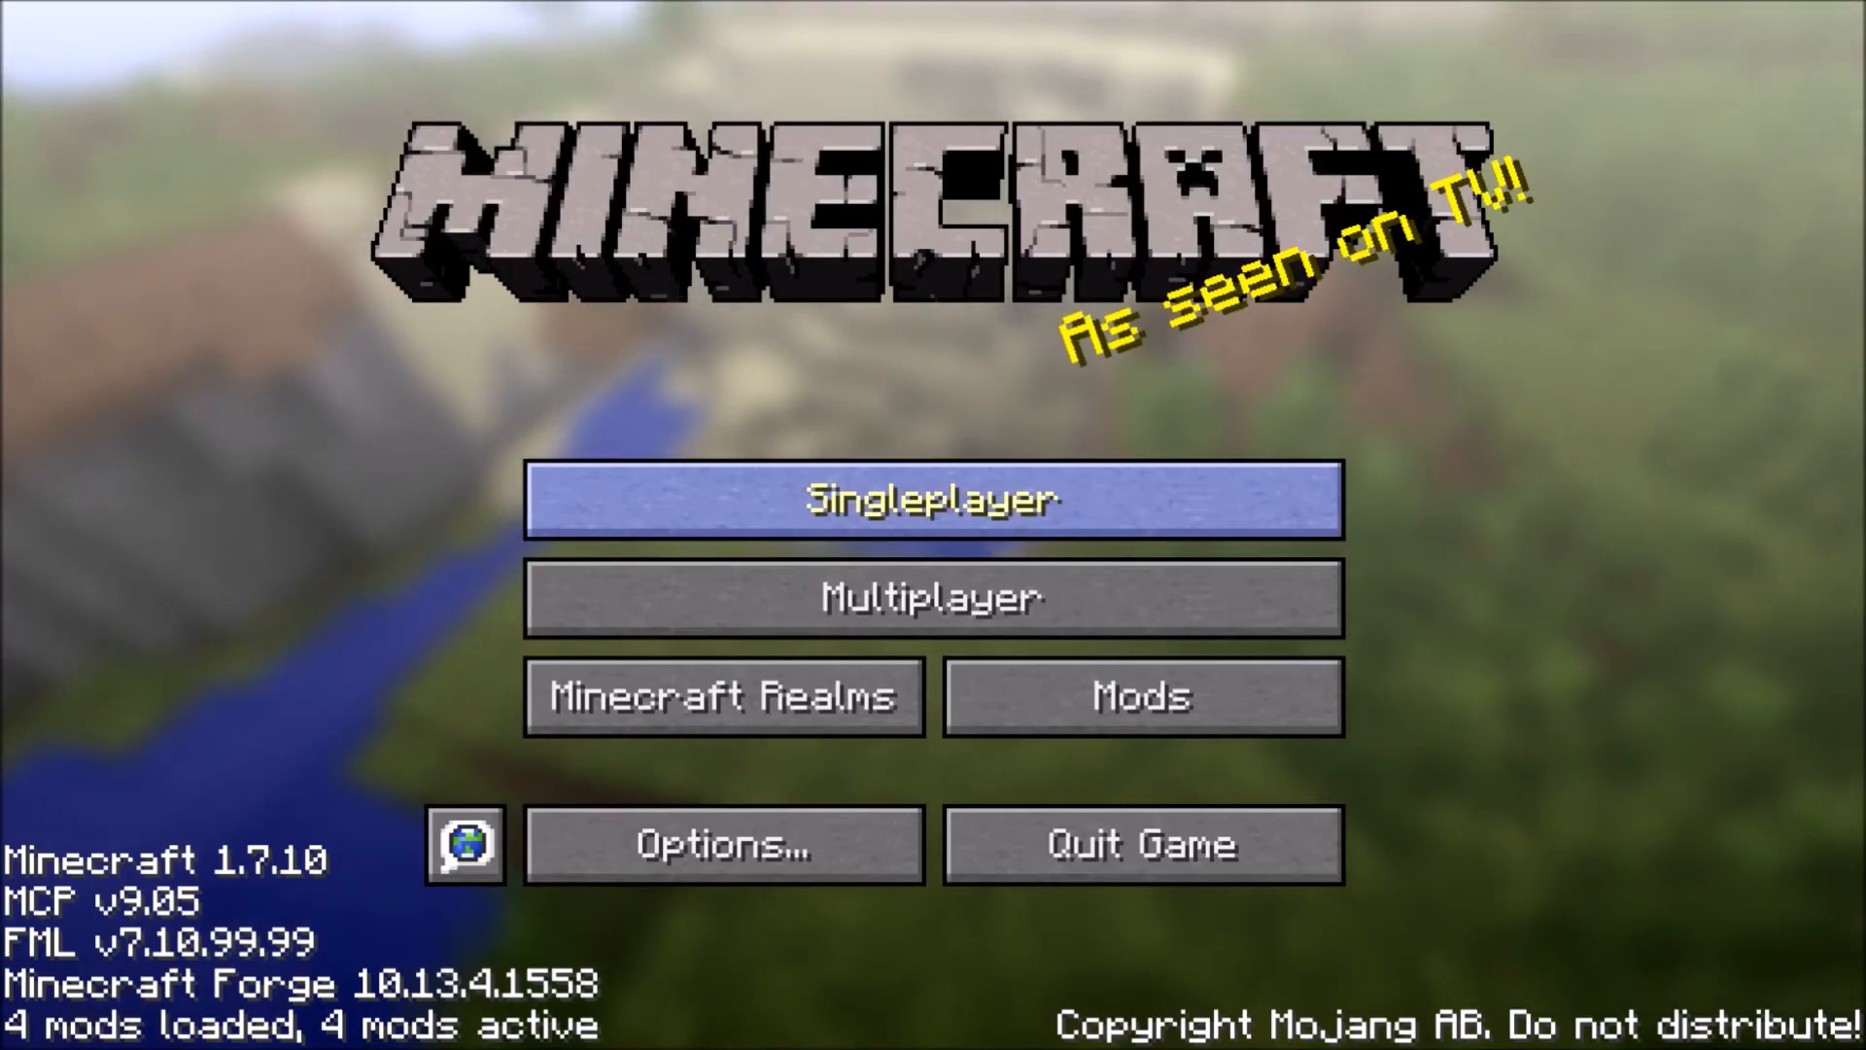
pyautogui.click(933, 500)
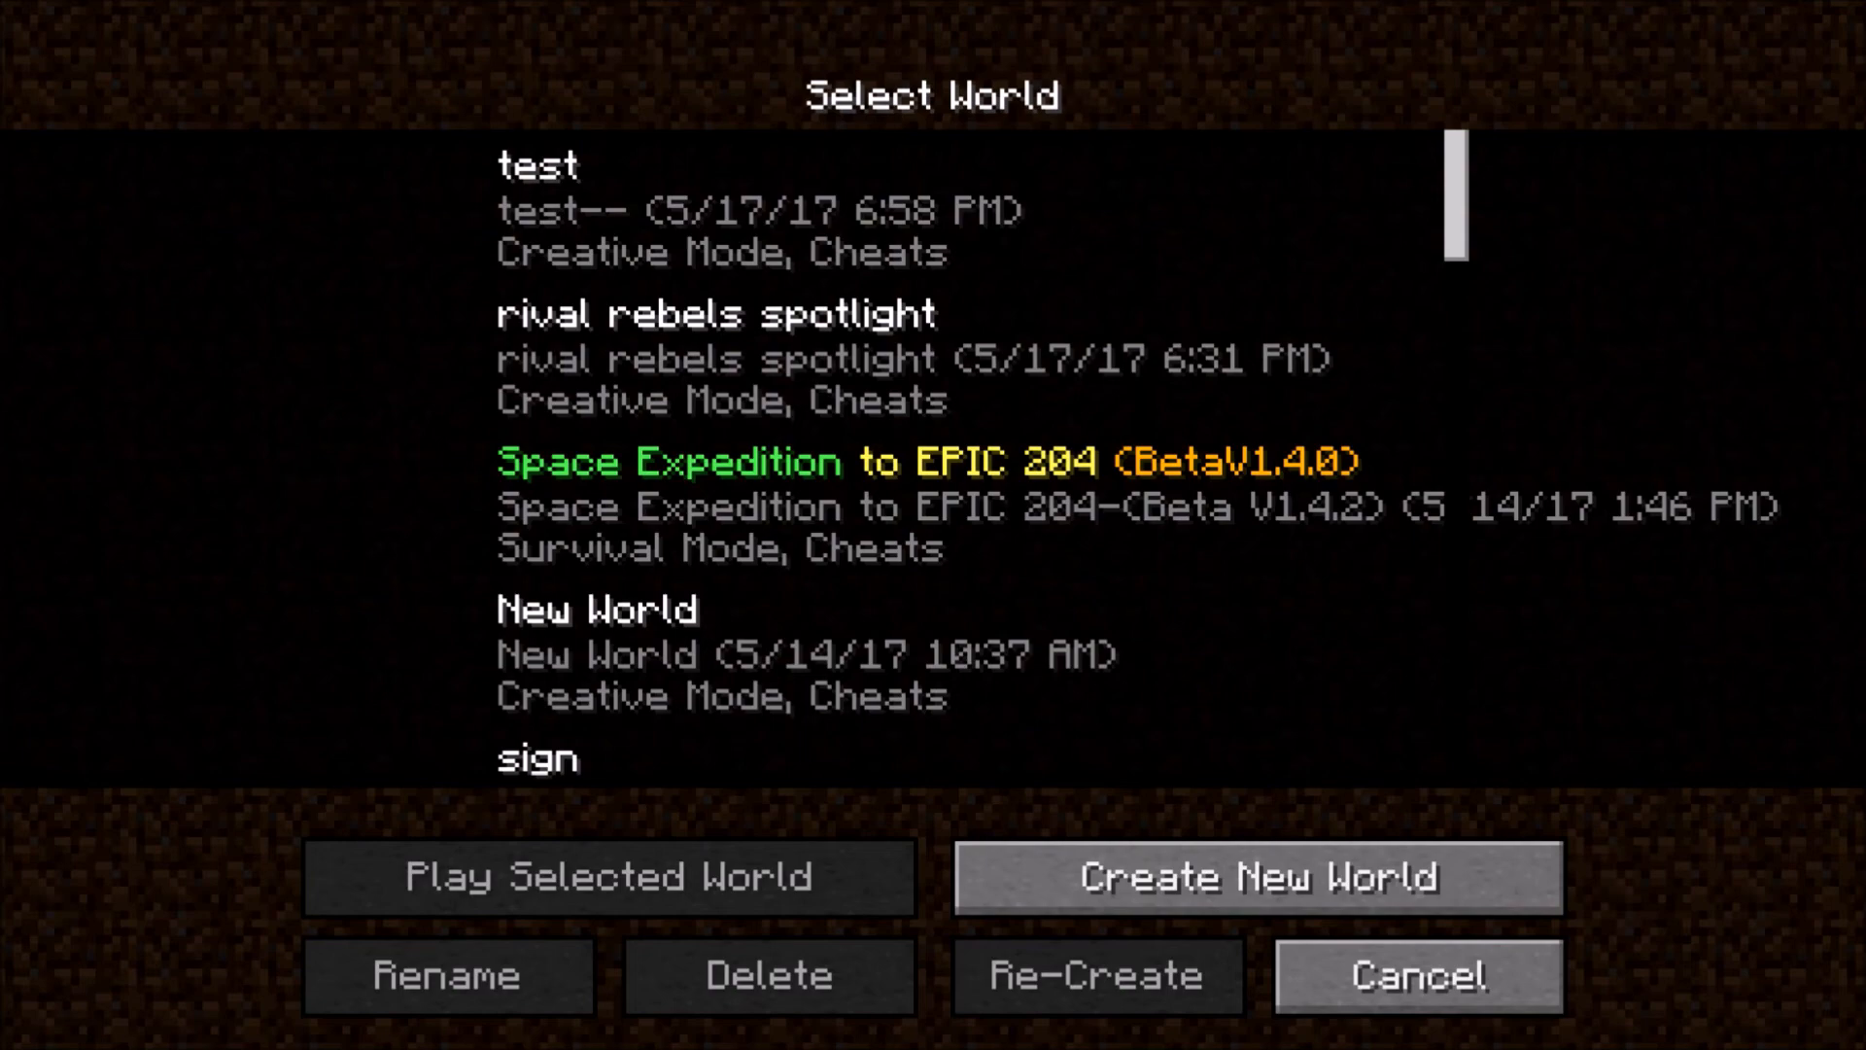
pyautogui.click(1258, 875)
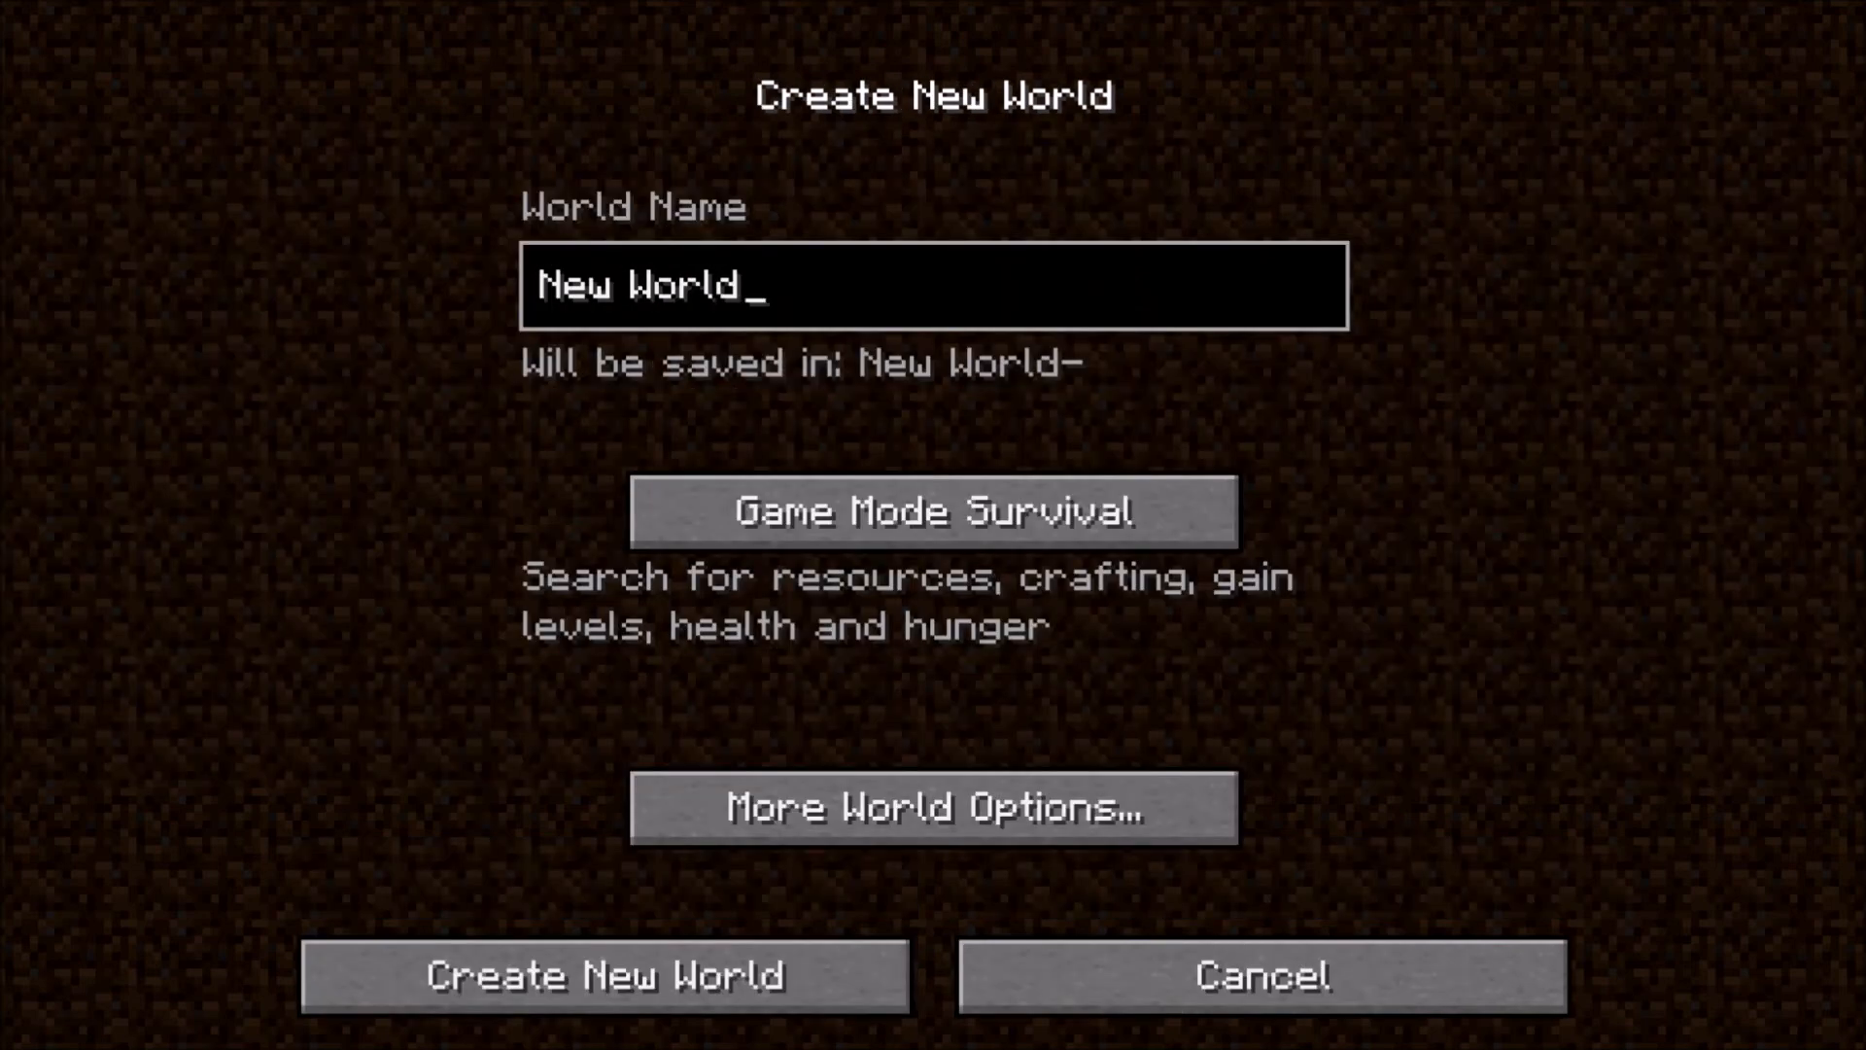
pyautogui.click(1263, 976)
pyautogui.click(1420, 977)
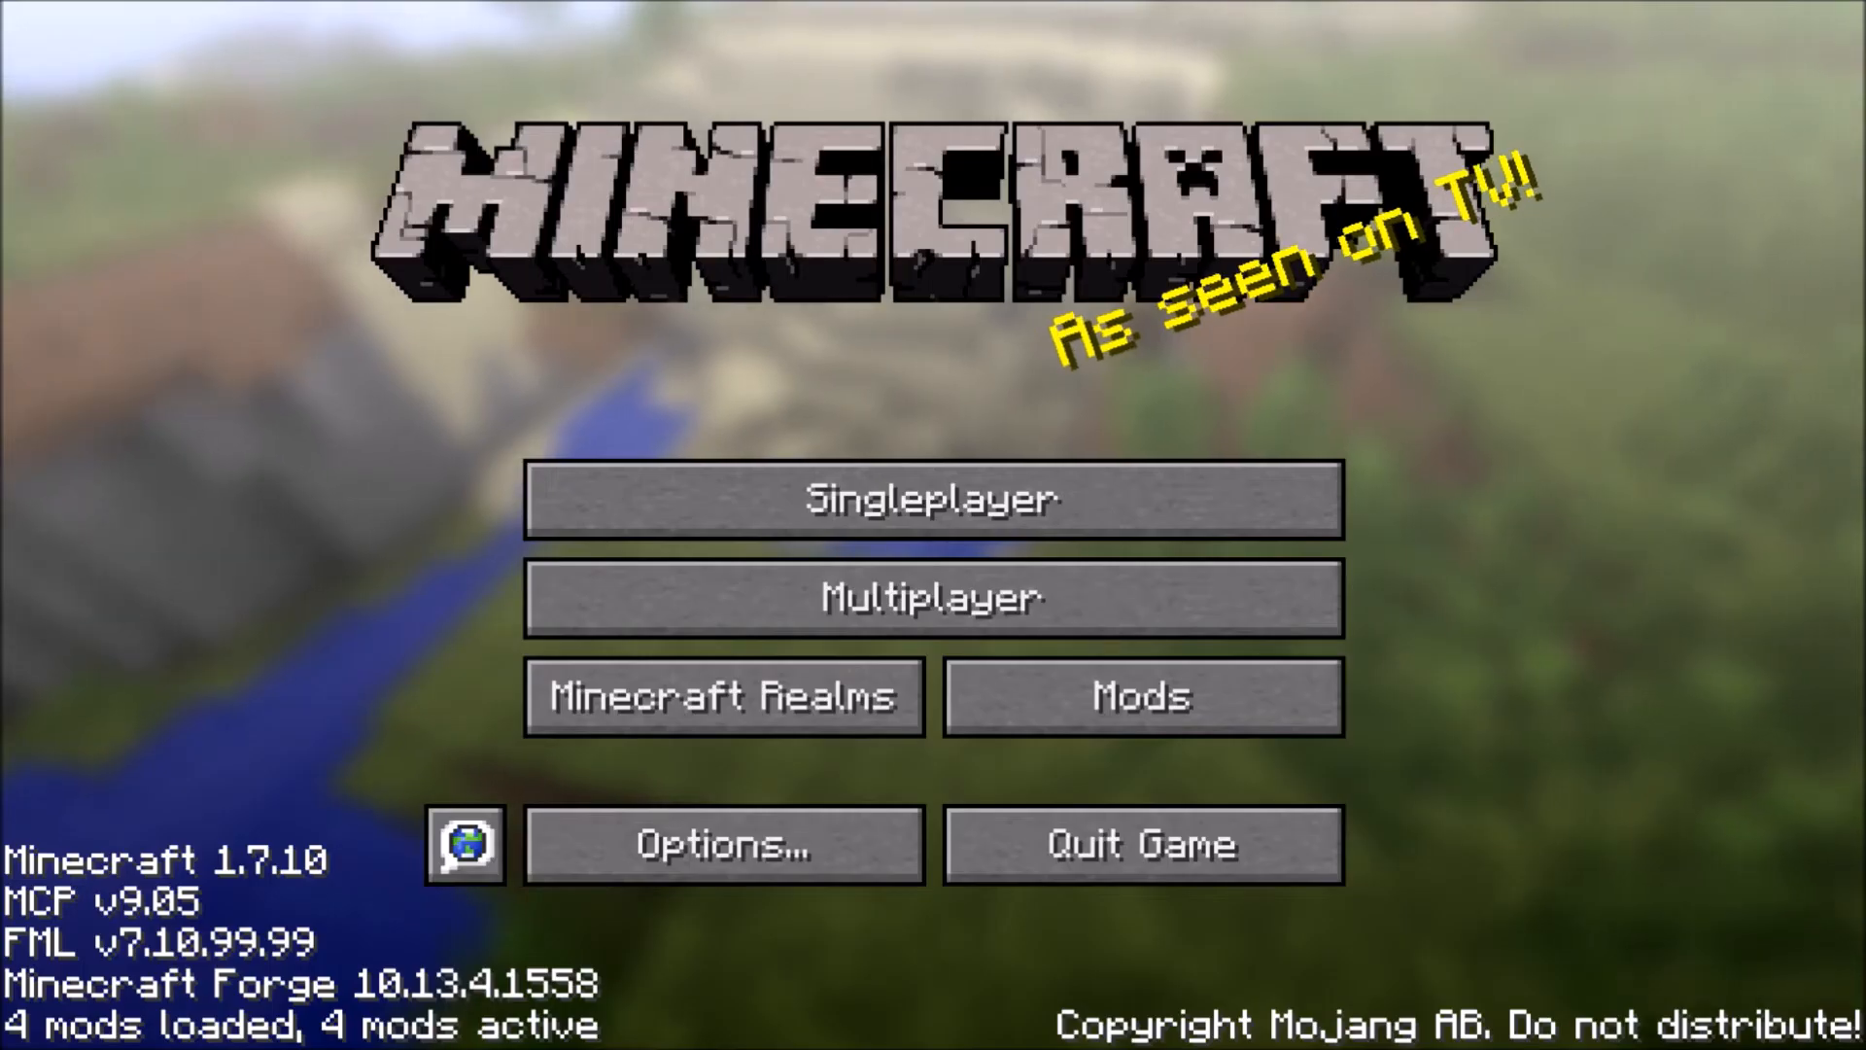